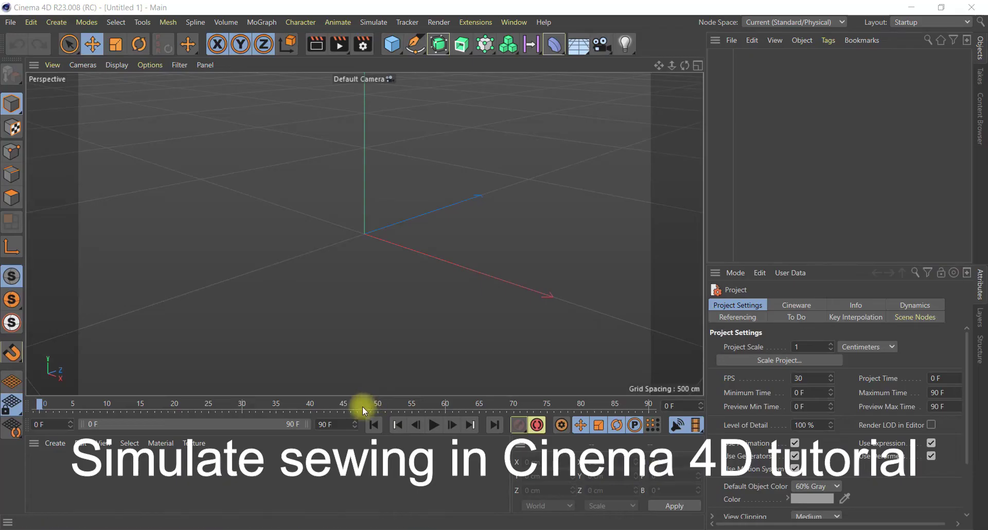
Change the animation end frame from 90 F to 240 F
{"action": "left_click", "coordinate": [31, 22]}
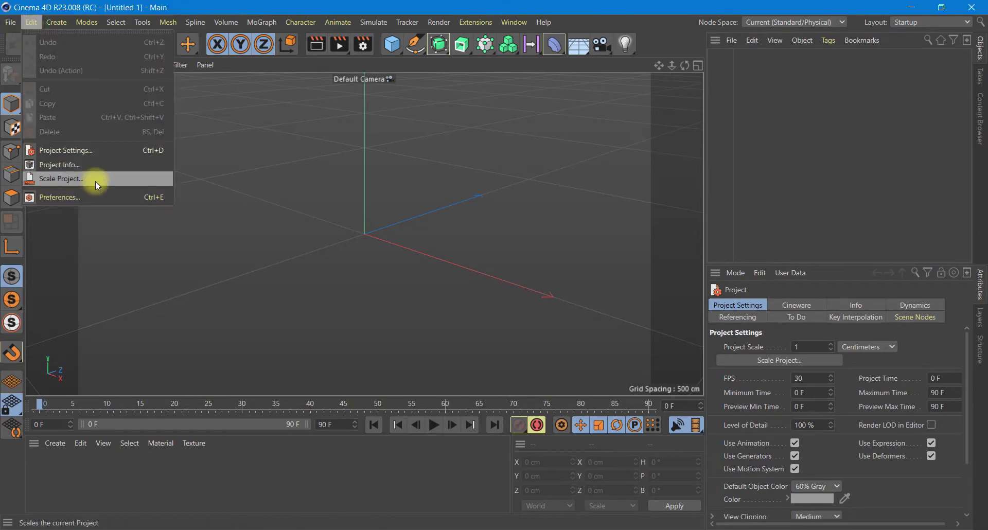
{"action": "left_click", "coordinate": [432, 276]}
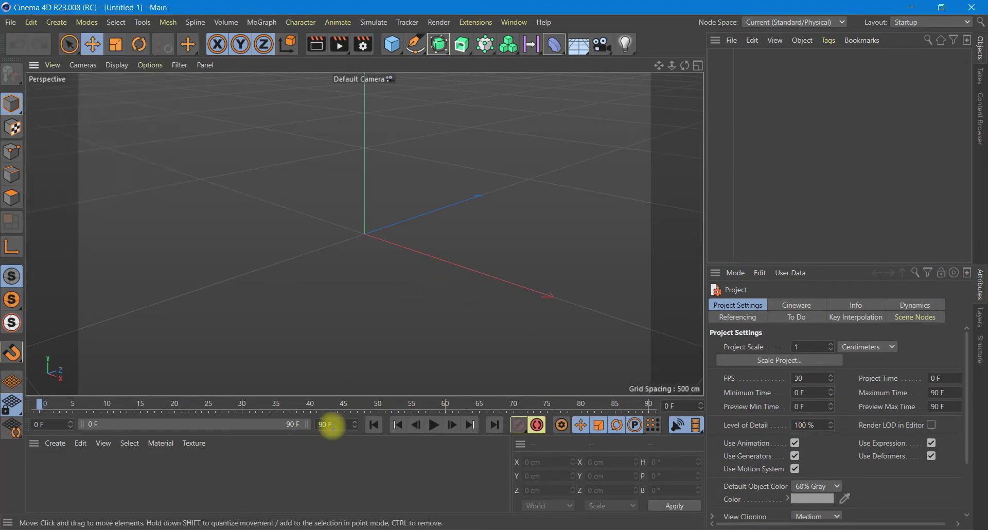
{"action": "left_click", "coordinate": [329, 424]}
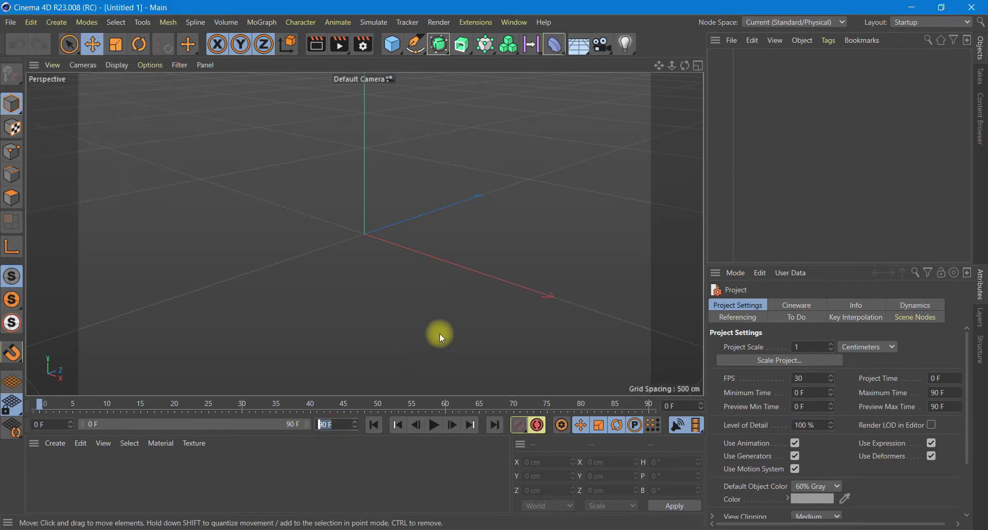
{"action": "type", "text": "240"}
{"action": "left_click", "coordinate": [365, 478]}
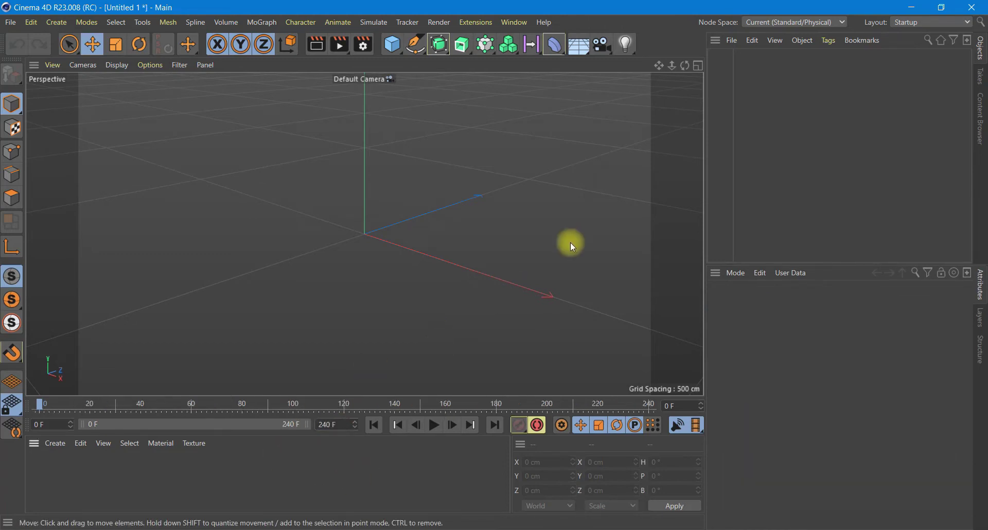
Create an Arc spline with a 4 cm radius
{"action": "left_click", "coordinate": [417, 47]}
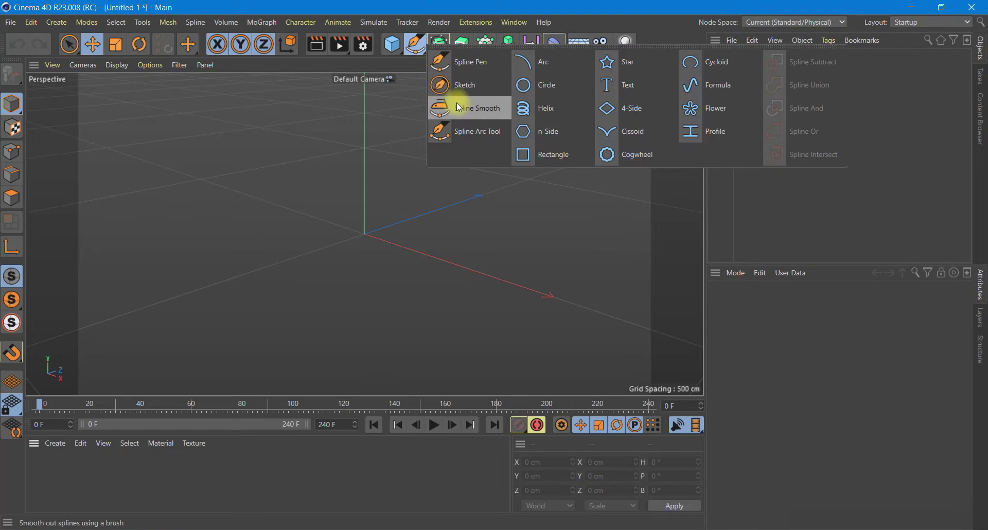
{"action": "left_click", "coordinate": [538, 62]}
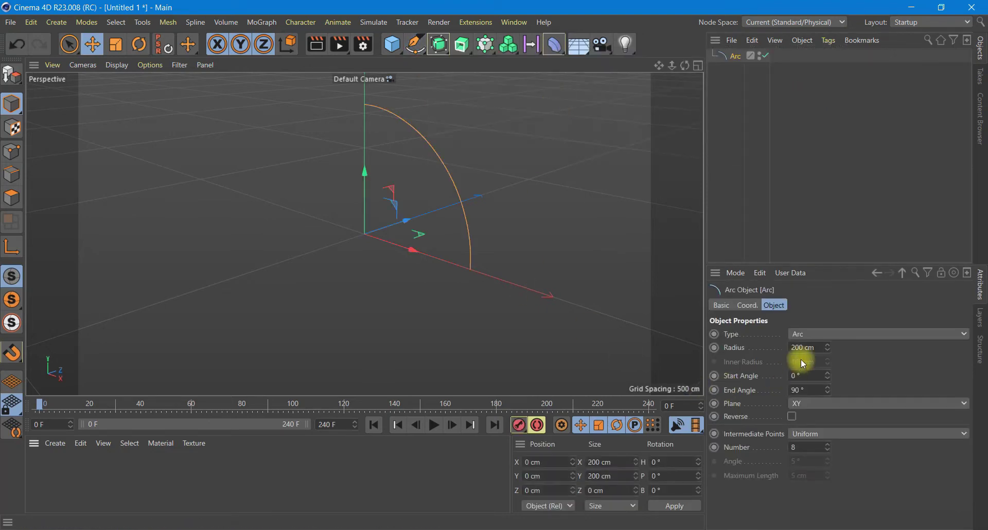
{"action": "left_click_drag", "start_coordinate": [804, 350], "coordinate": [779, 347]}
{"action": "type", "text": "4"}
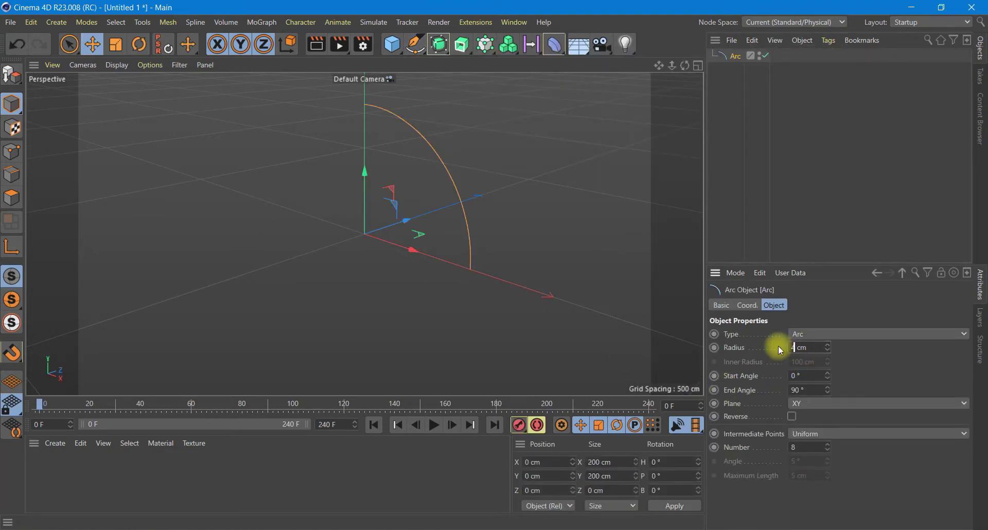
{"action": "key", "text": "Return"}
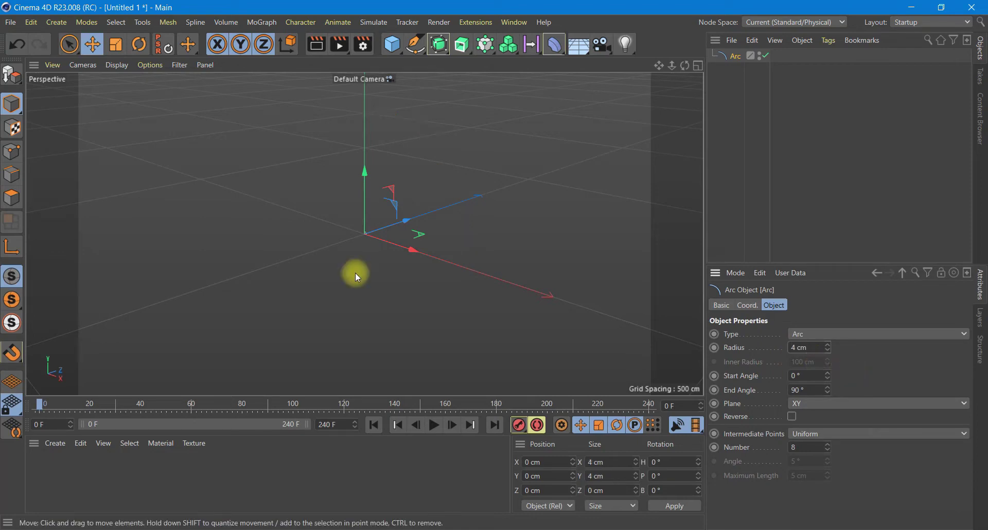
Keyframe the arc's End Angle at 0° on frame 0
{"action": "scroll", "coordinate": [357, 227], "scroll_direction": "up", "scroll_amount": 5}
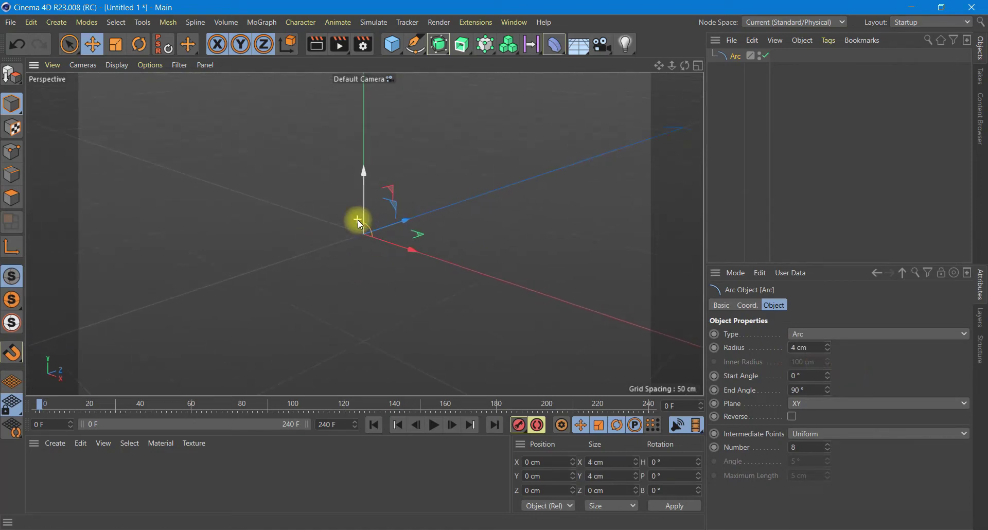
{"action": "scroll", "coordinate": [357, 220], "scroll_direction": "up", "scroll_amount": 2}
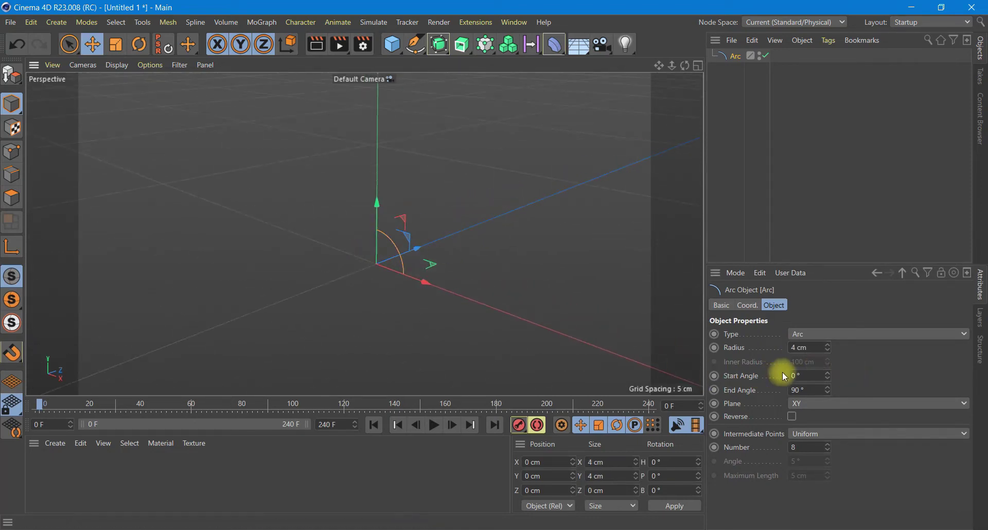
{"action": "double_click", "coordinate": [809, 388]}
{"action": "type", "text": "0"}
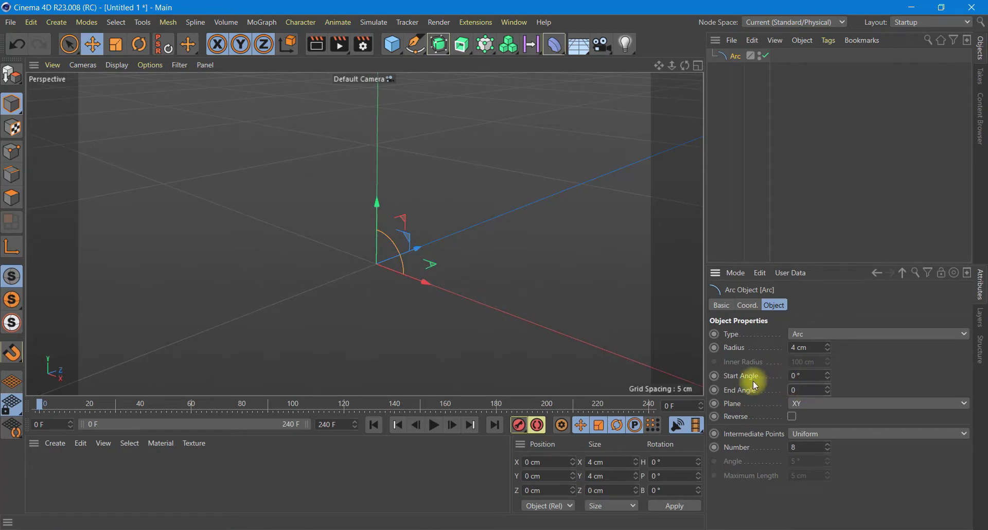
{"action": "left_click", "coordinate": [882, 385]}
{"action": "left_click", "coordinate": [714, 390], "text": "ctrl"}
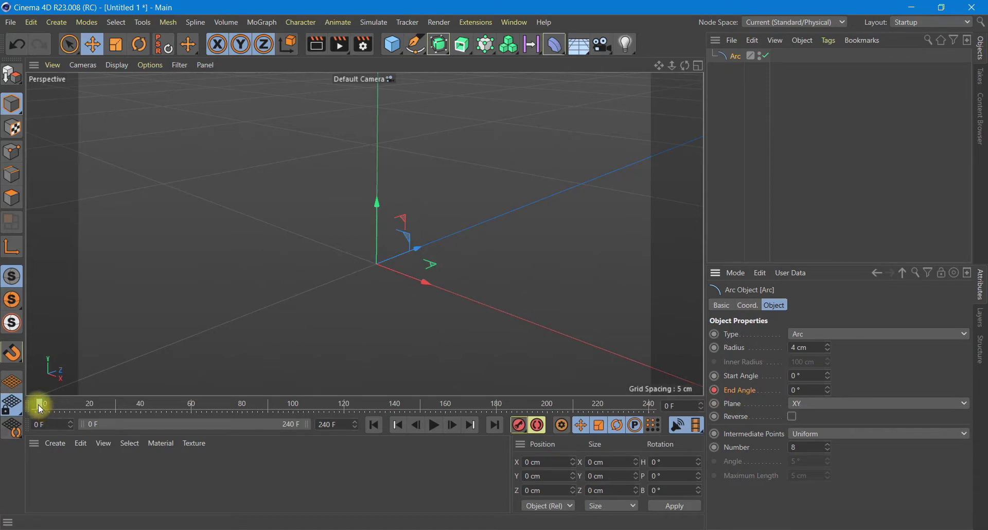
Keyframe the arc's End Angle at 180° on frame 10
{"action": "left_click_drag", "start_coordinate": [40, 409], "coordinate": [58, 410]}
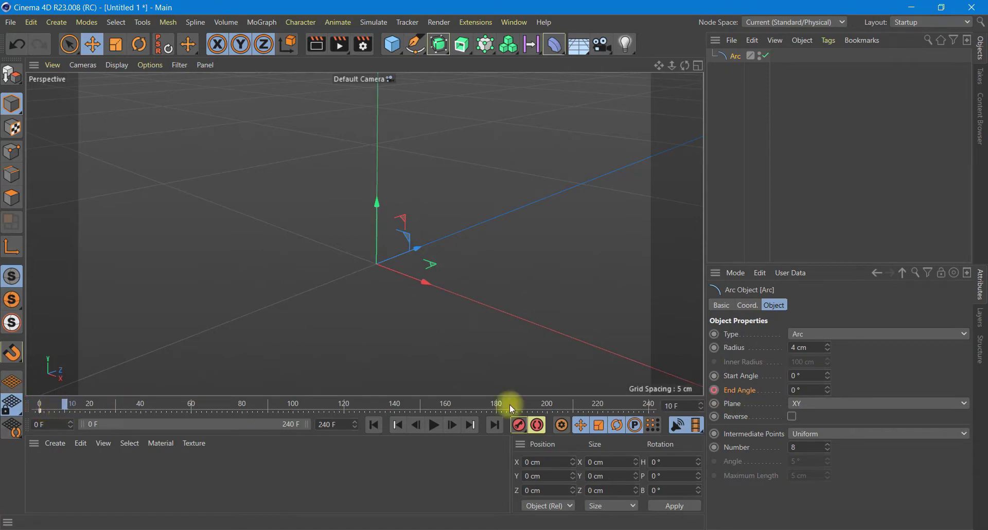
{"action": "left_click", "coordinate": [802, 390]}
{"action": "type", "text": "180"}
{"action": "left_click", "coordinate": [714, 390]}
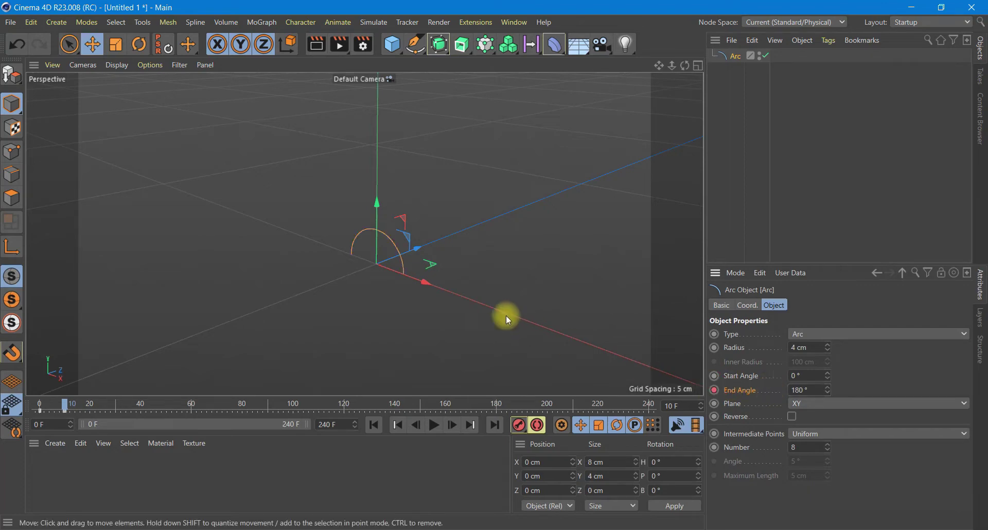
{"action": "left_click", "coordinate": [483, 57]}
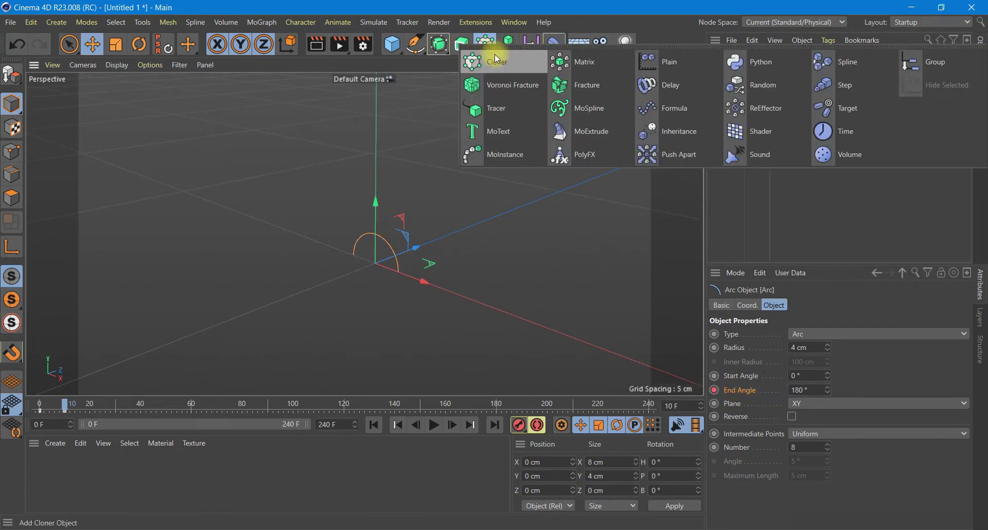
Wrap the arc in a MoGraph Cloner set to Linear mode
{"action": "left_click", "coordinate": [511, 60], "text": "alt"}
{"action": "left_click", "coordinate": [735, 69]}
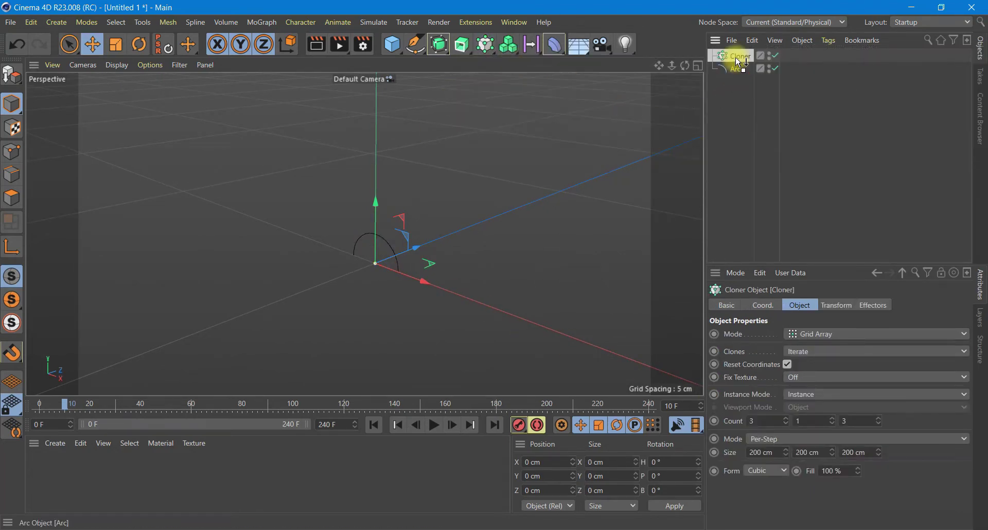
{"action": "left_click", "coordinate": [737, 56]}
{"action": "left_click", "coordinate": [811, 330]}
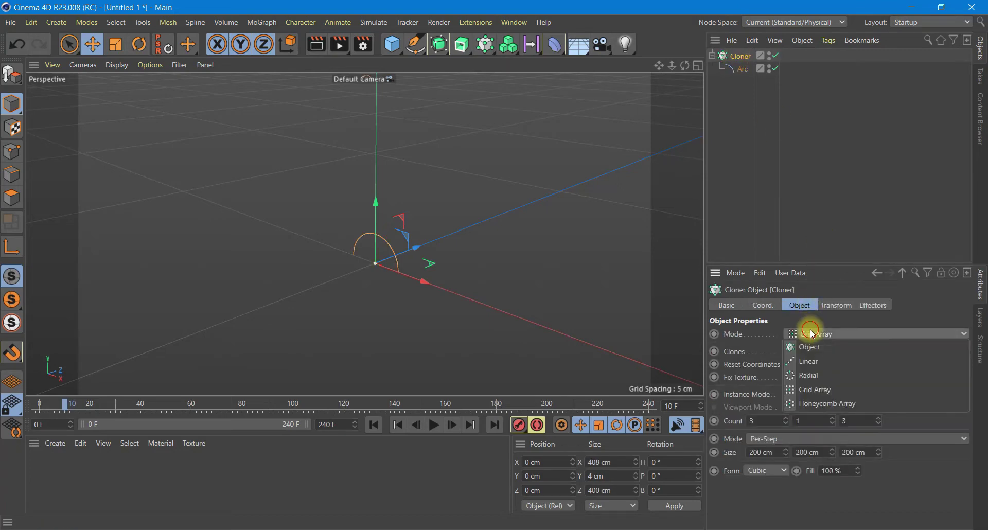
{"action": "left_click", "coordinate": [809, 360]}
Give the Cloner Count 40, P.Y 0 cm and P.X -9 cm spacing
{"action": "double_click", "coordinate": [755, 421]}
{"action": "type", "text": "4"}
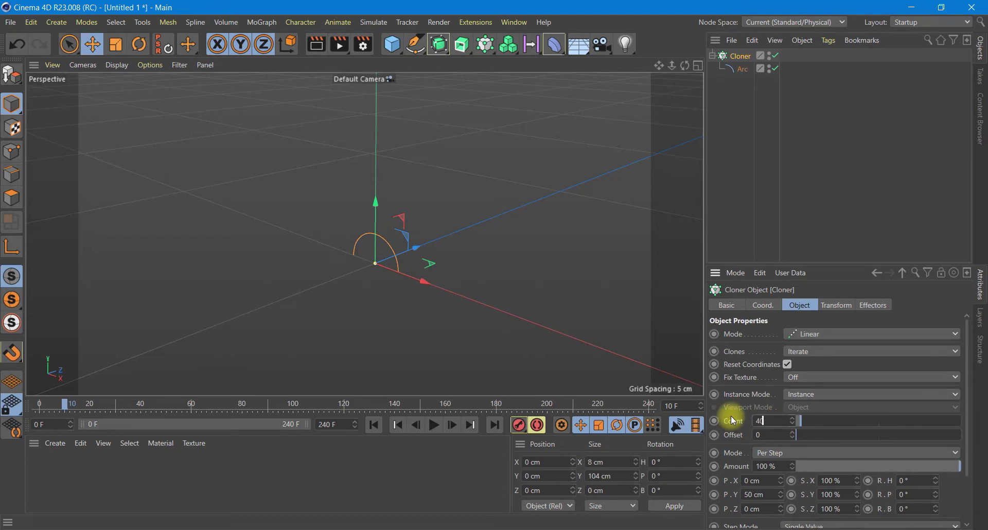
{"action": "double_click", "coordinate": [756, 494]}
{"action": "type", "text": "0"}
{"action": "double_click", "coordinate": [752, 480]}
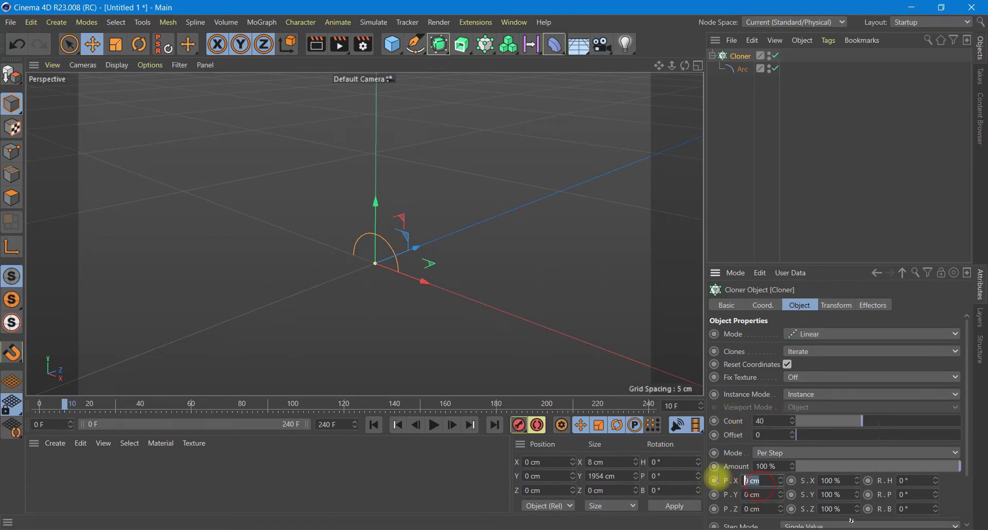
{"action": "type", "text": "-10"}
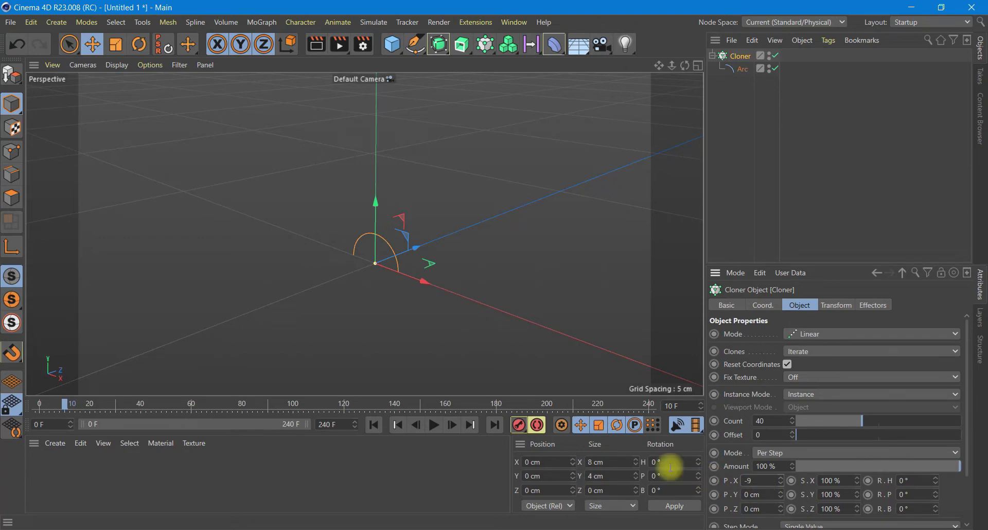
{"action": "left_click", "coordinate": [446, 338]}
Play the cloned arc row from the first frame to preview it
{"action": "scroll", "coordinate": [361, 291], "scroll_direction": "down", "scroll_amount": 2}
{"action": "scroll", "coordinate": [361, 292], "scroll_direction": "down", "scroll_amount": 2}
{"action": "scroll", "coordinate": [361, 291], "scroll_direction": "down", "scroll_amount": 2}
{"action": "left_click", "coordinate": [370, 427]}
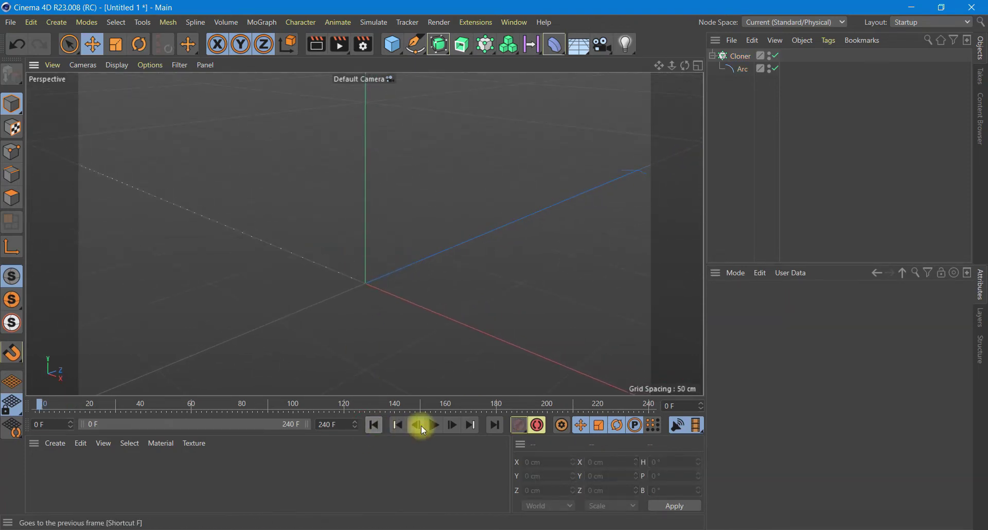
{"action": "left_click", "coordinate": [435, 425]}
{"action": "left_click", "coordinate": [435, 425]}
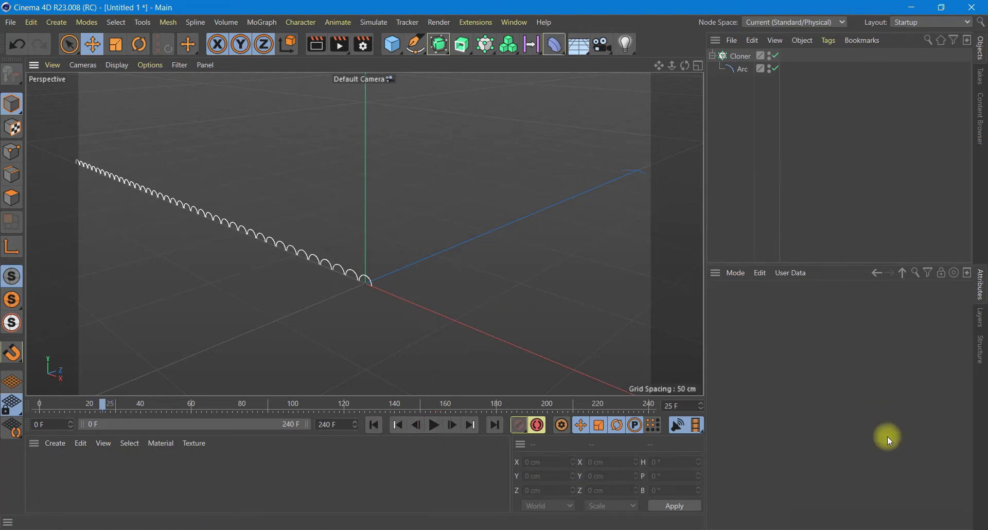
{"action": "left_click", "coordinate": [737, 57]}
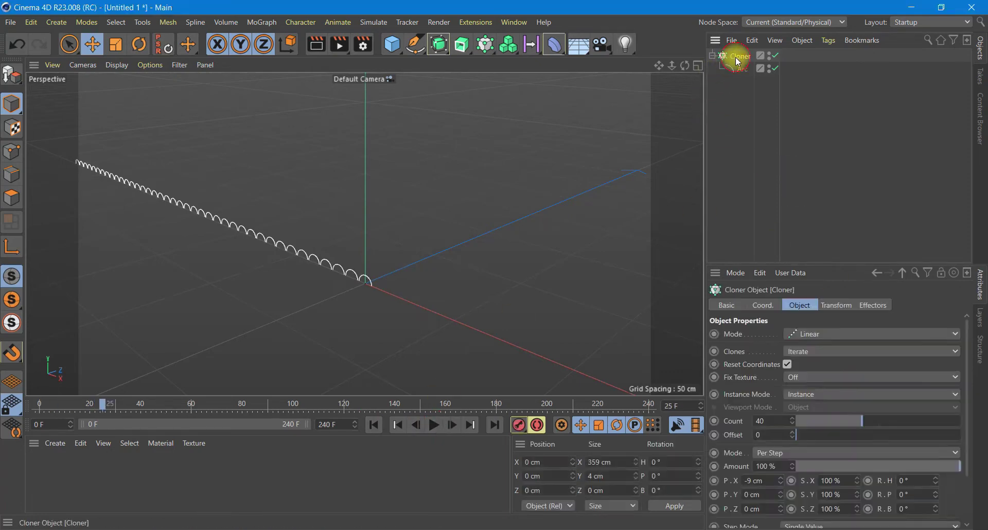
Add a Step effector with Scale unticked and a 480 F Time Offset
{"action": "left_click", "coordinate": [490, 48]}
{"action": "left_click", "coordinate": [823, 86]}
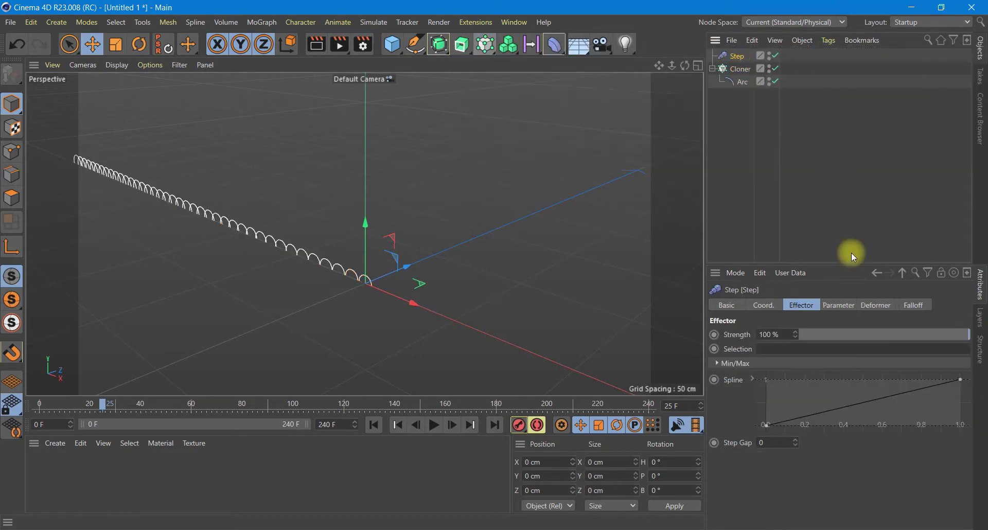
{"action": "left_click", "coordinate": [830, 305]}
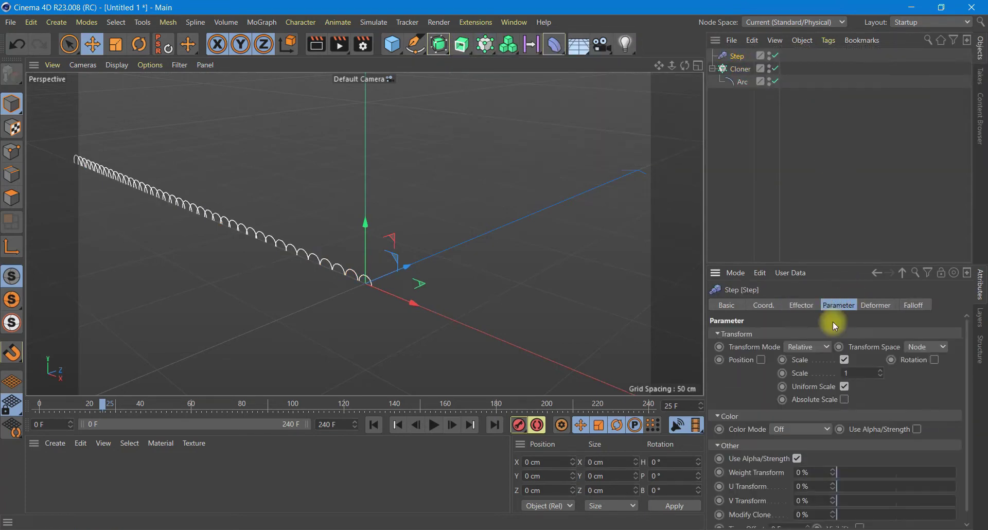
{"action": "left_click", "coordinate": [845, 360]}
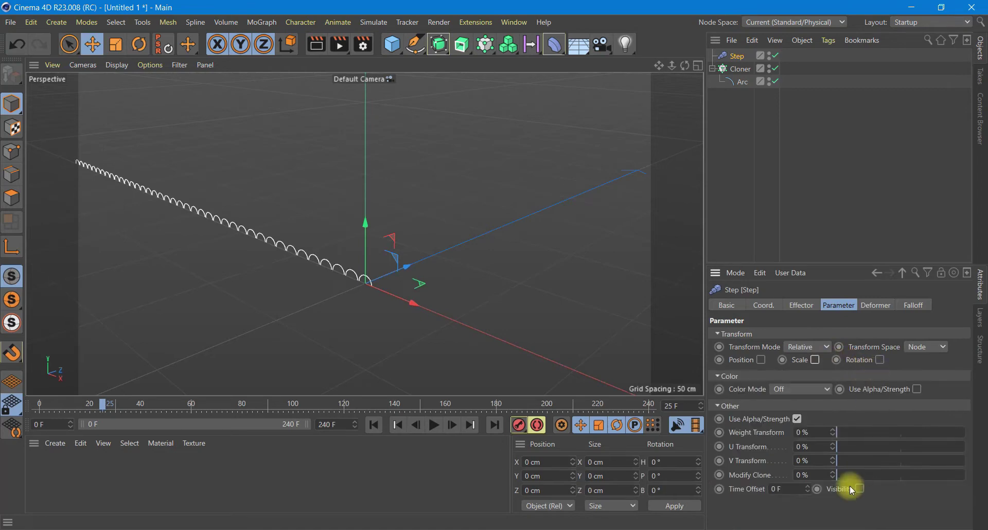
{"action": "left_click", "coordinate": [797, 487]}
{"action": "type", "text": "480"}
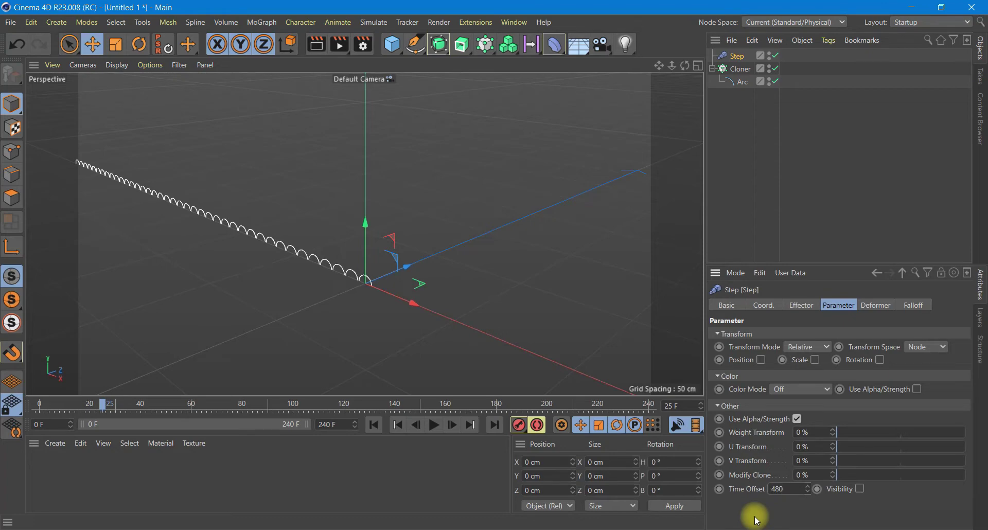
{"action": "key", "text": "Return"}
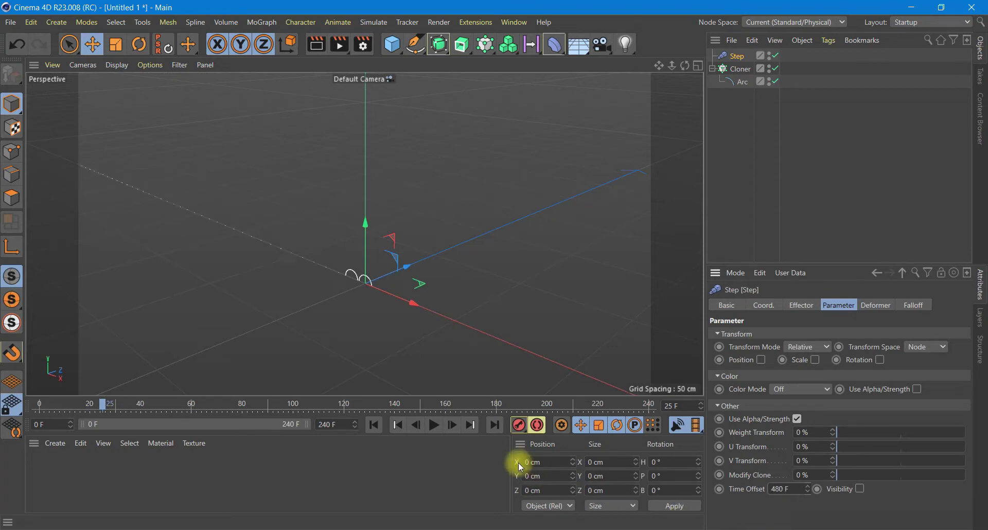
Play from the start to watch the arcs open one after another
{"action": "left_click", "coordinate": [372, 431]}
{"action": "left_click", "coordinate": [433, 427]}
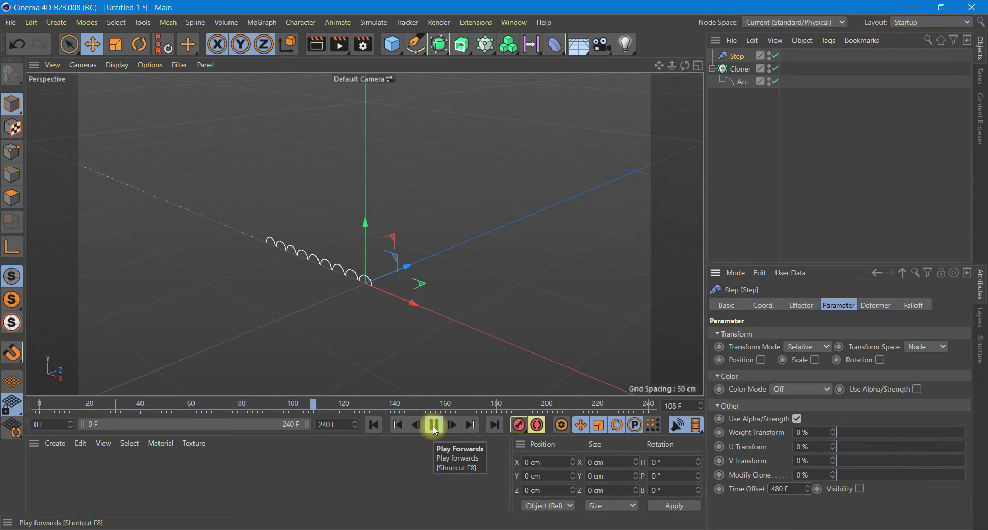
{"action": "left_click", "coordinate": [434, 426]}
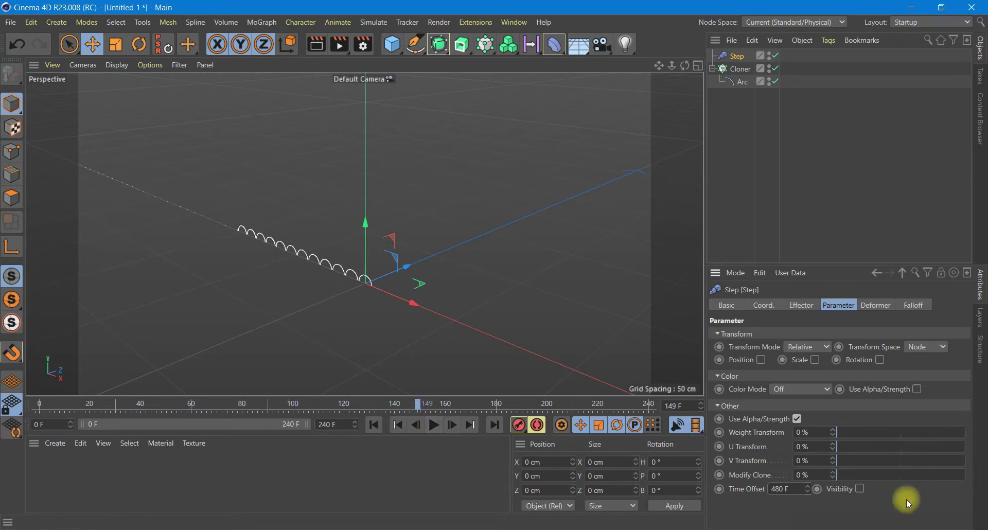
{"action": "scroll", "coordinate": [329, 271], "scroll_direction": "up", "scroll_amount": 5}
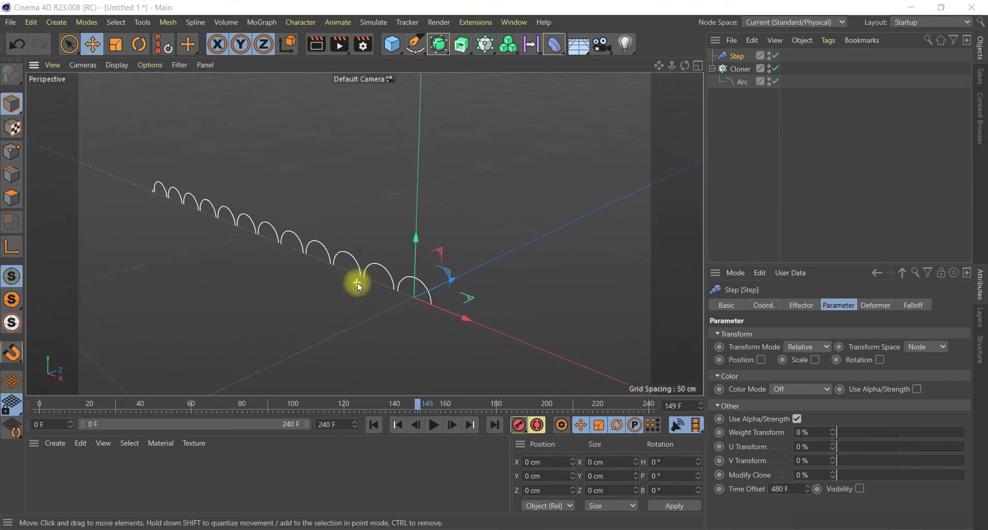
{"action": "left_click", "coordinate": [740, 69]}
Add a Plain effector with Position off, Scale on and S.Y set to -0.75
{"action": "left_click", "coordinate": [485, 44]}
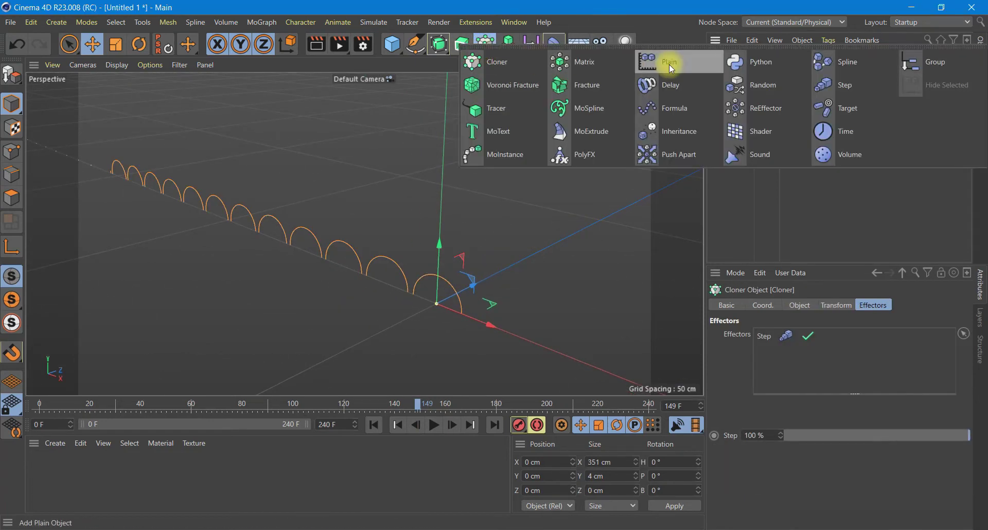
{"action": "left_click", "coordinate": [675, 61]}
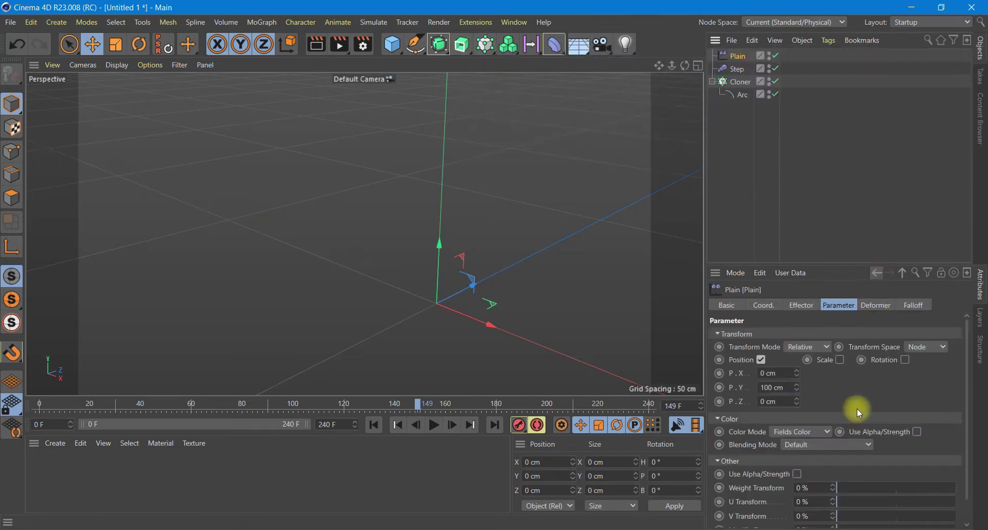
{"action": "left_click", "coordinate": [761, 360]}
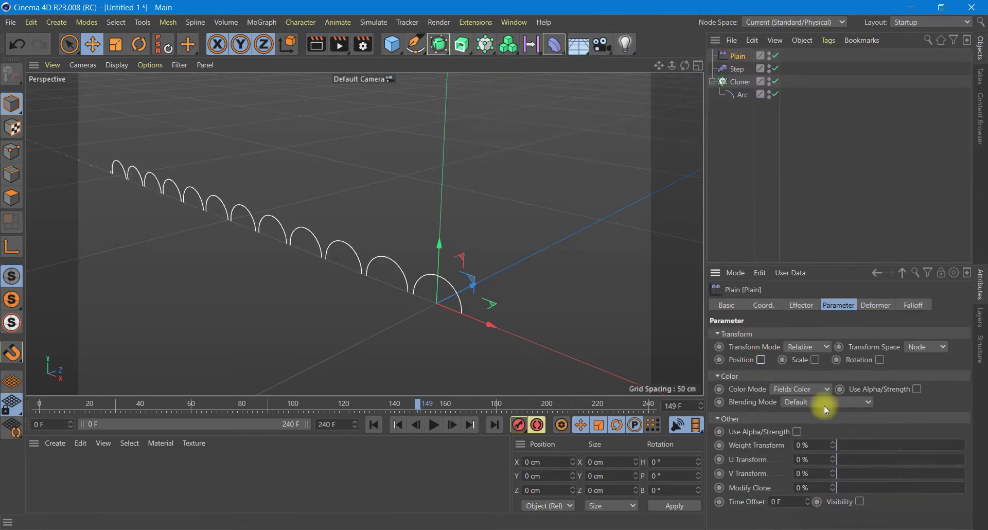
{"action": "left_click", "coordinate": [816, 360]}
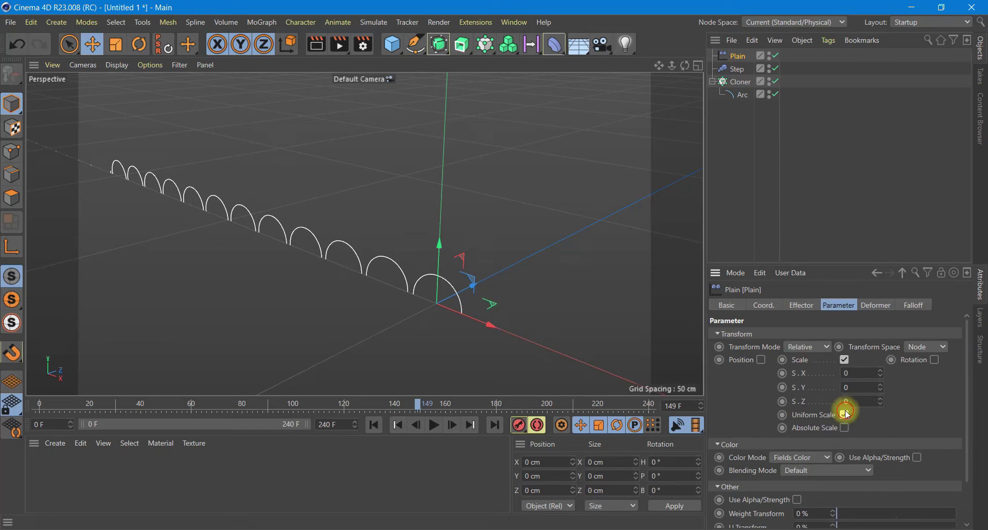
{"action": "left_click", "coordinate": [844, 415]}
{"action": "left_click", "coordinate": [844, 387]}
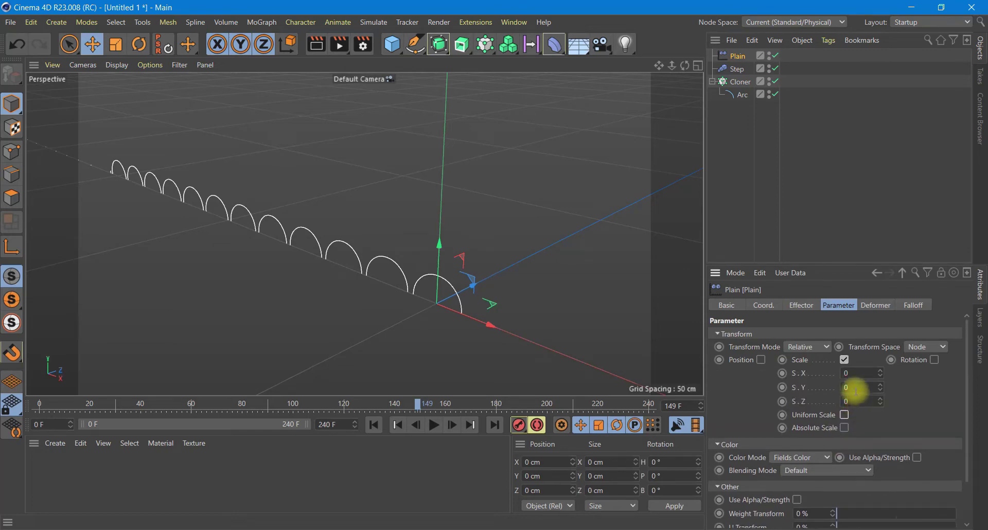
{"action": "left_click", "coordinate": [848, 387]}
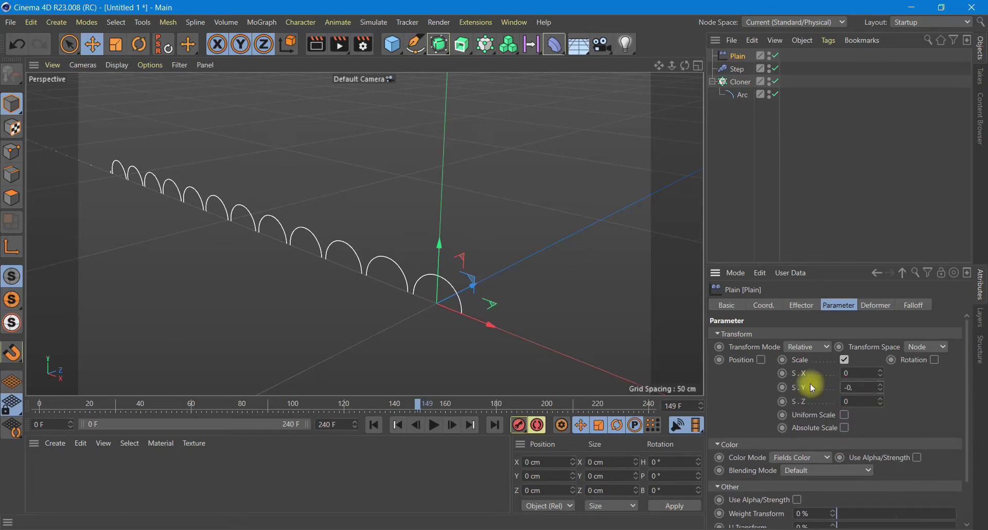
{"action": "type", "text": "-0.75"}
{"action": "left_click", "coordinate": [915, 400]}
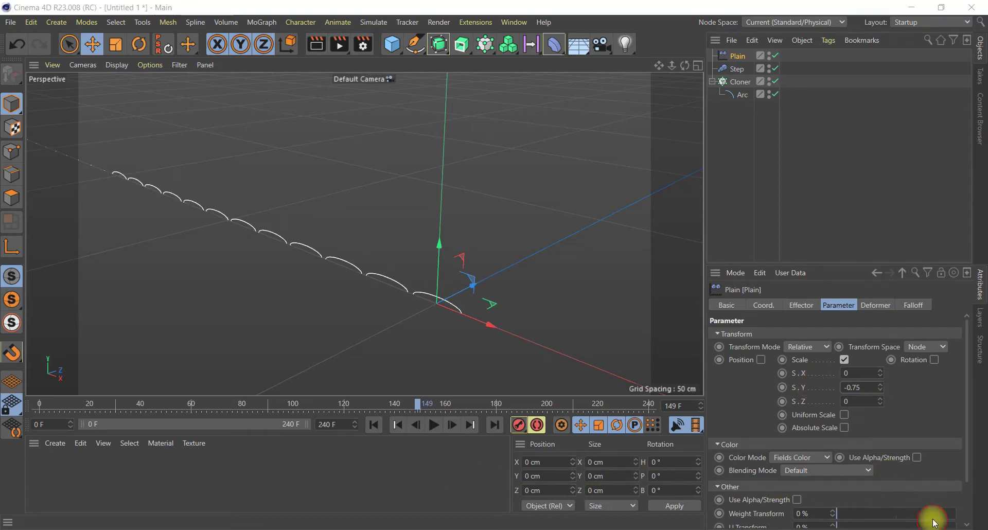
{"action": "left_click", "coordinate": [914, 305]}
Add a Linear Field falloff 4 cm long to the Plain effector, then return to frame 0
{"action": "left_click", "coordinate": [740, 431]}
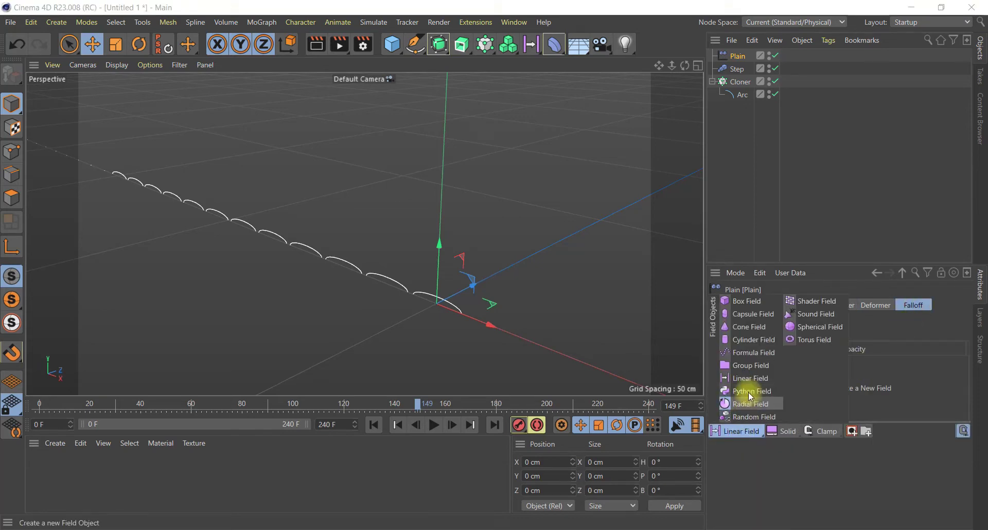
{"action": "left_click", "coordinate": [750, 379]}
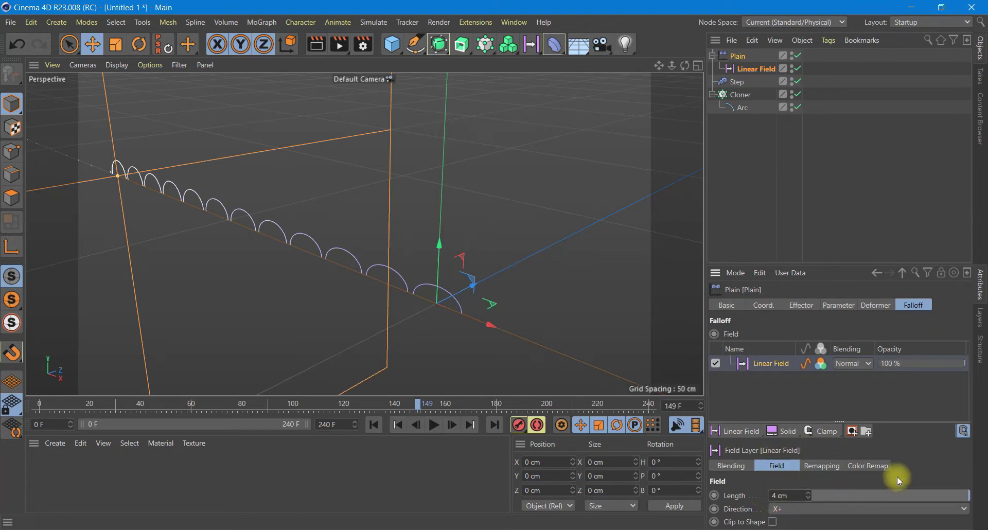
{"action": "left_click", "coordinate": [908, 470]}
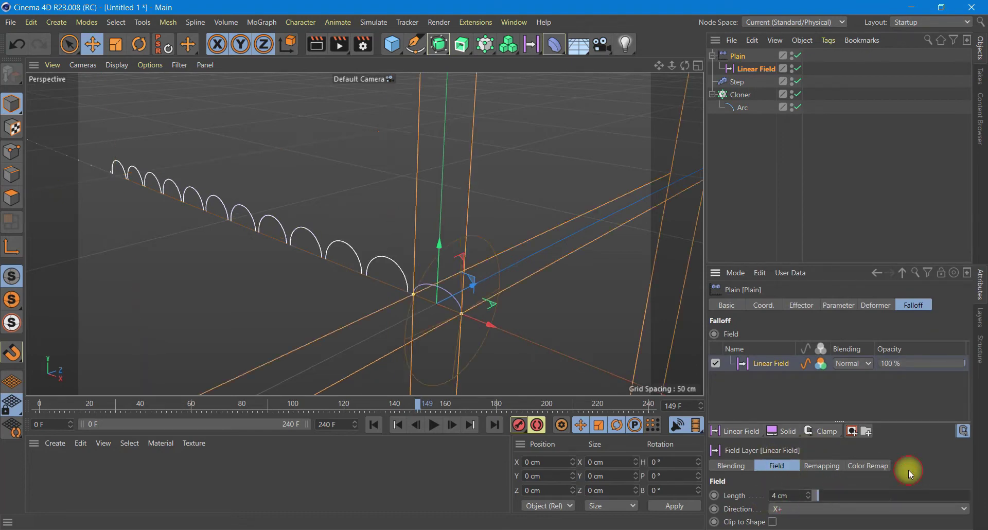
{"action": "left_click", "coordinate": [769, 309]}
{"action": "left_click", "coordinate": [935, 519]}
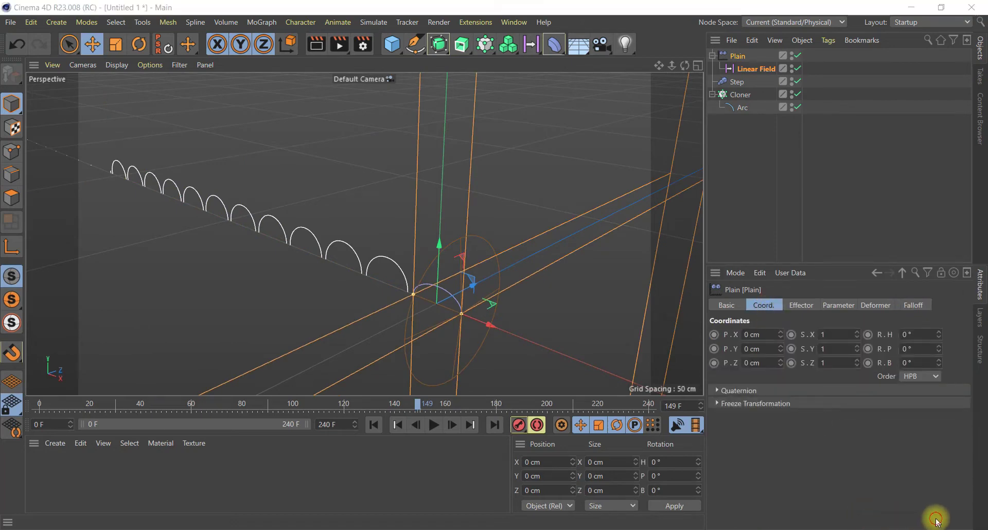
{"action": "left_click", "coordinate": [374, 425]}
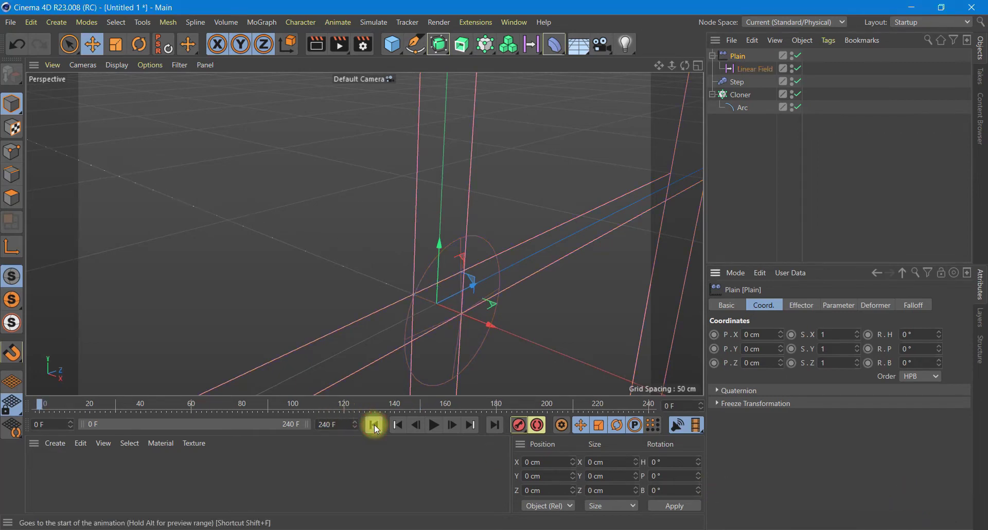
At frame 16, set and key the Plain effector's P.X to 11 cm
{"action": "left_click_drag", "start_coordinate": [40, 402], "coordinate": [54, 403]}
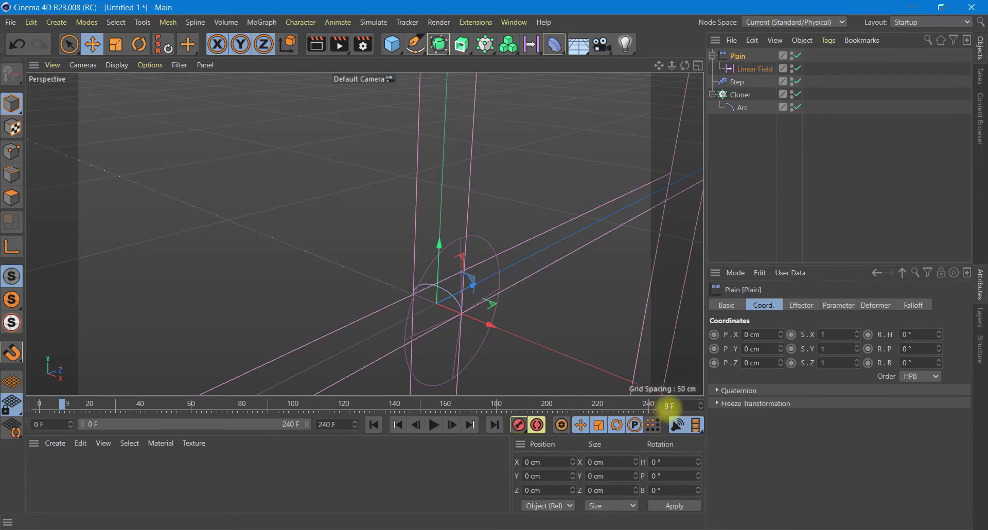
{"action": "left_click", "coordinate": [669, 407]}
{"action": "type", "text": "16"}
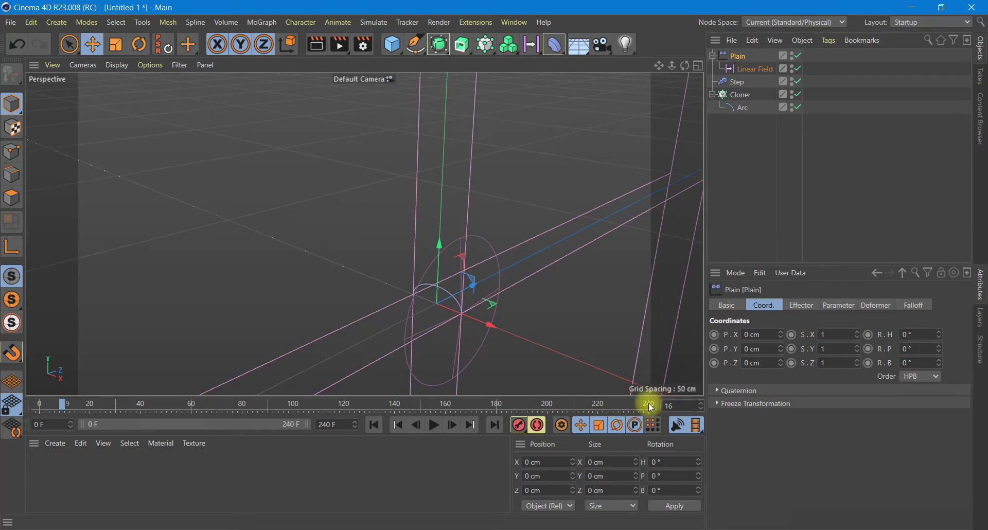
{"action": "key", "text": "Return"}
{"action": "left_click", "coordinate": [751, 335]}
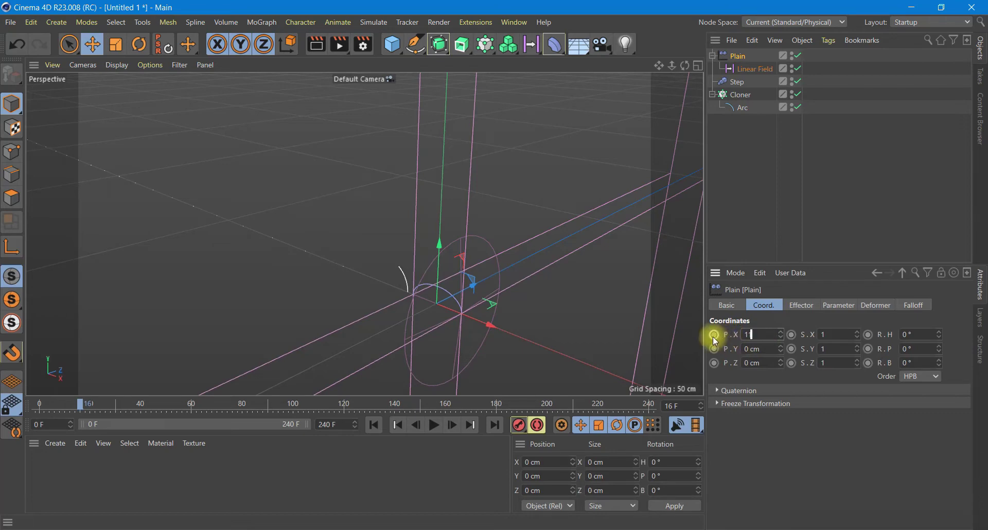
{"action": "key", "text": "Return"}
Play from the start to check the arcs popping up
{"action": "left_click", "coordinate": [373, 427]}
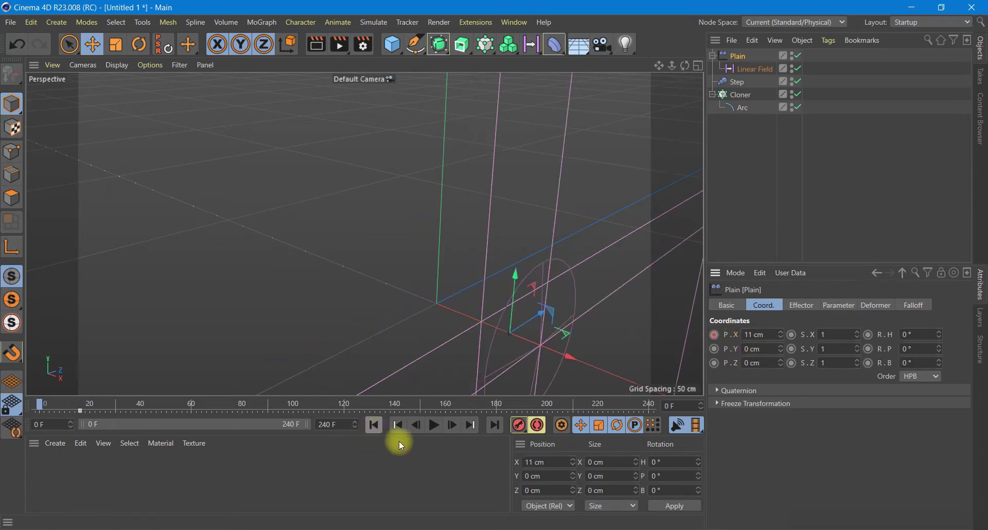
{"action": "left_click", "coordinate": [435, 431]}
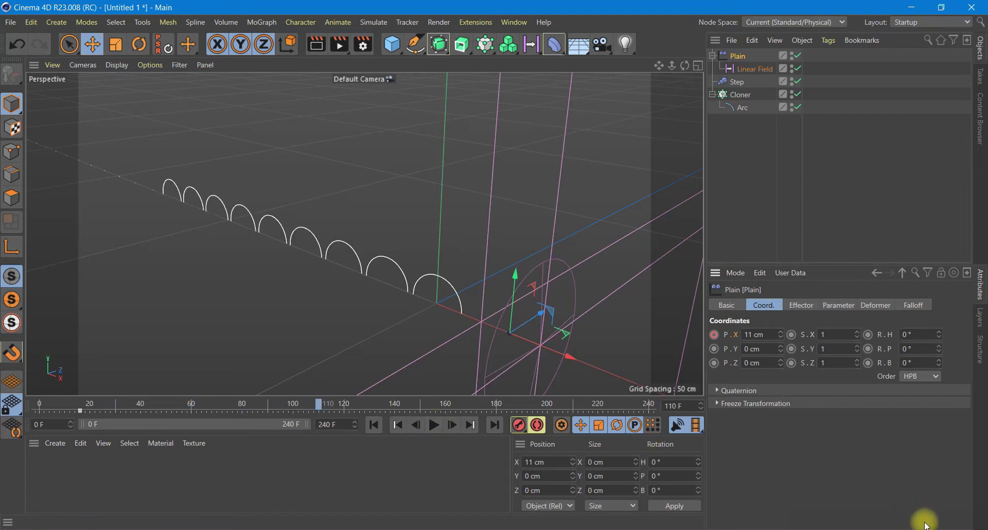
{"action": "left_click", "coordinate": [329, 424]}
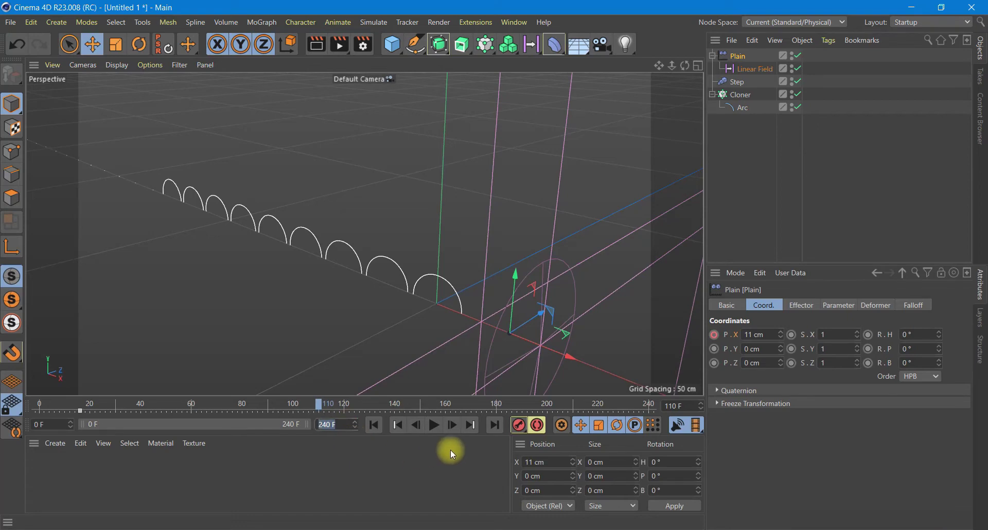
Extend the animation to 490 frames and preview it from the start
{"action": "type", "text": "490"}
{"action": "key", "text": "Return"}
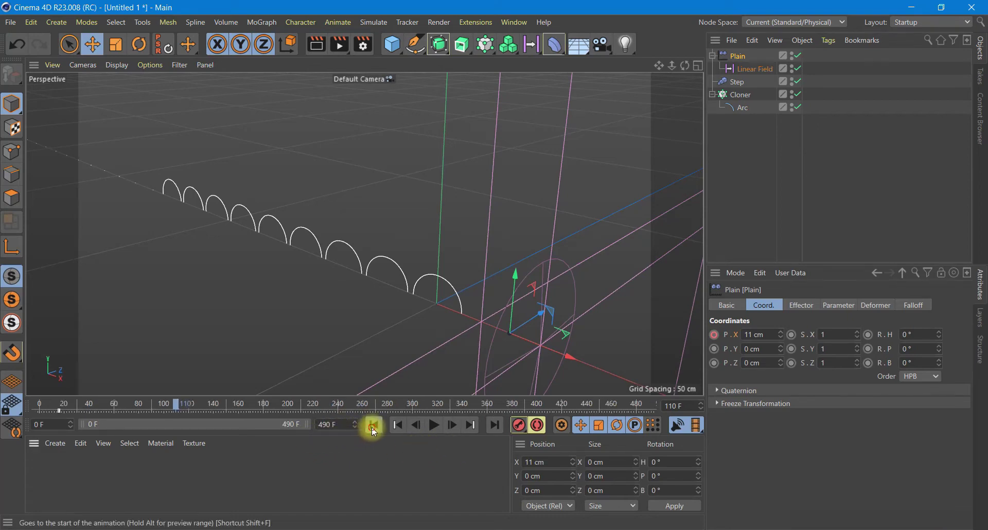
{"action": "left_click", "coordinate": [373, 428]}
{"action": "left_click", "coordinate": [435, 426]}
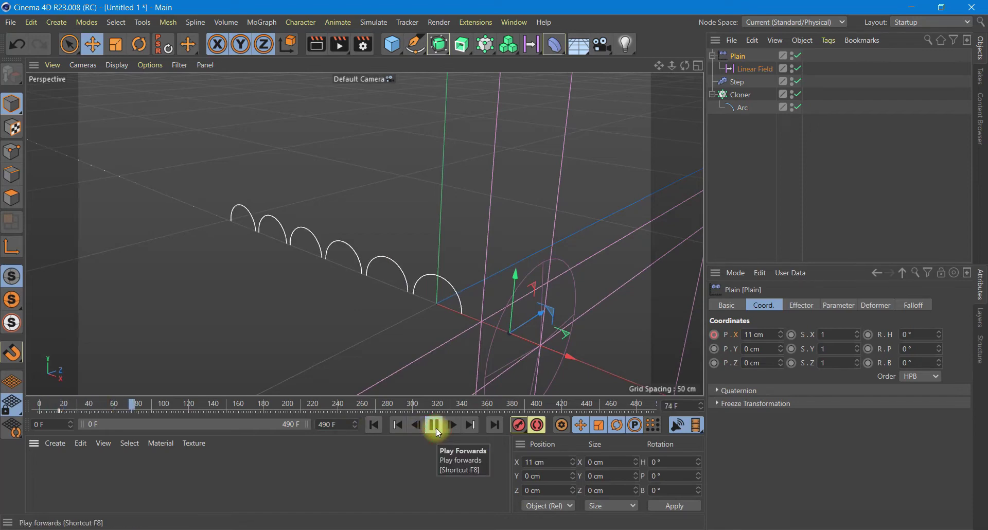
{"action": "left_click", "coordinate": [437, 430]}
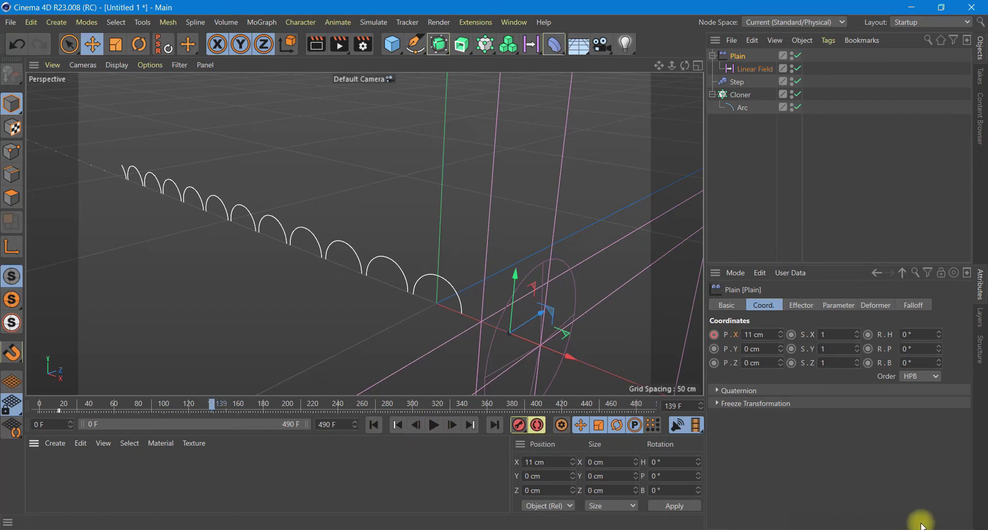
On the last frame, set and key the Plain effector's P.X to -347 cm
{"action": "left_click", "coordinate": [211, 405]}
{"action": "left_click_drag", "start_coordinate": [287, 403], "coordinate": [641, 405]}
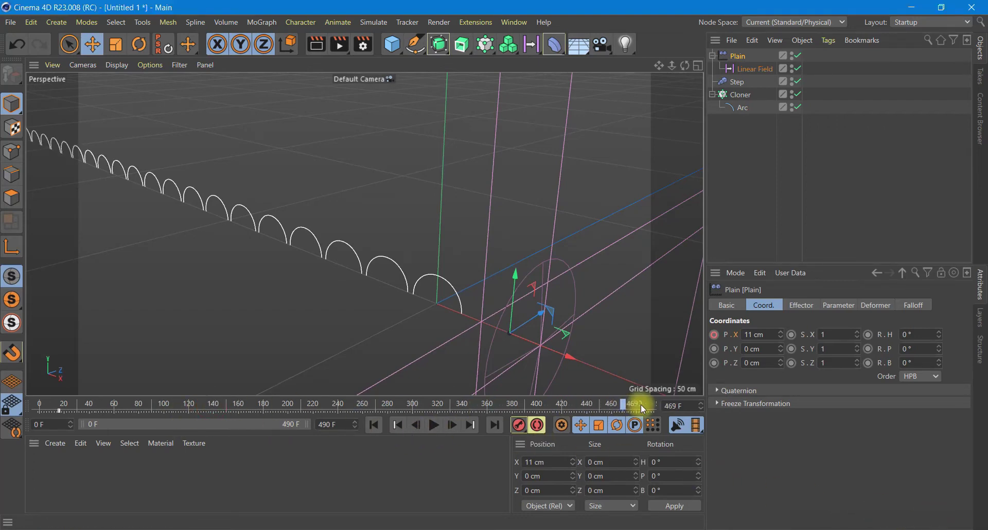
{"action": "left_click", "coordinate": [774, 336]}
{"action": "type", "text": "-3"}
{"action": "type", "text": "4"}
{"action": "type", "text": "7"}
{"action": "key", "text": "Return"}
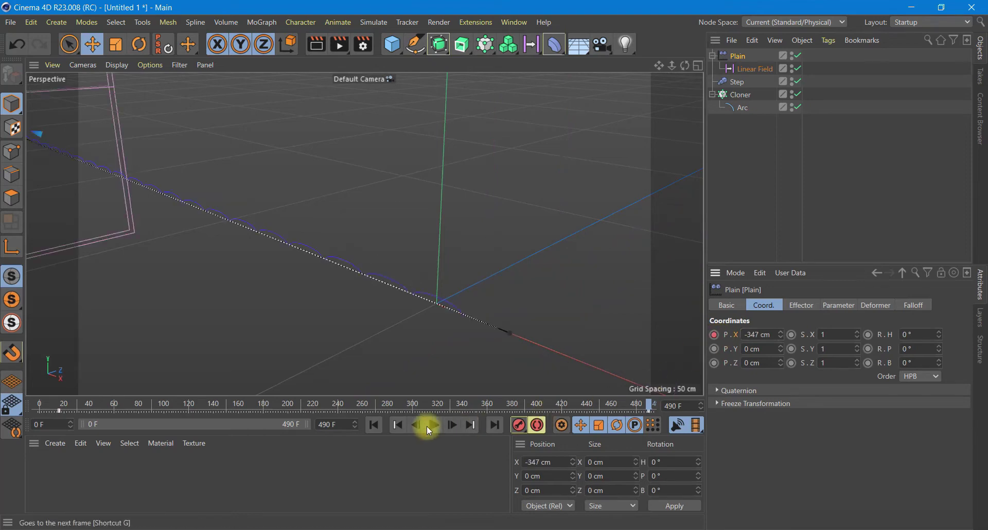
Replay the animation to watch the effector sweep across the row
{"action": "left_click", "coordinate": [373, 426]}
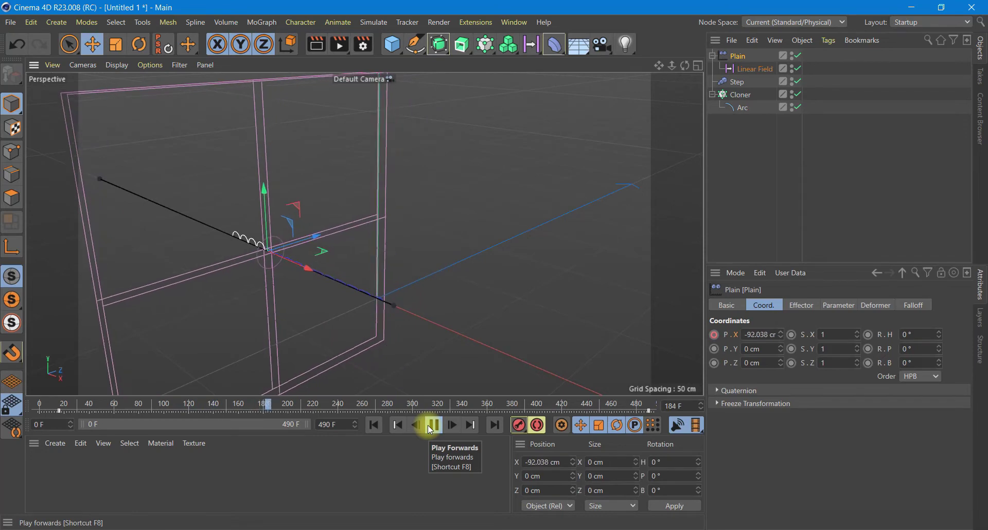
{"action": "left_click", "coordinate": [431, 429]}
{"action": "scroll", "coordinate": [335, 287], "scroll_direction": "up", "scroll_amount": 3}
{"action": "scroll", "coordinate": [335, 287], "scroll_direction": "up", "scroll_amount": 3}
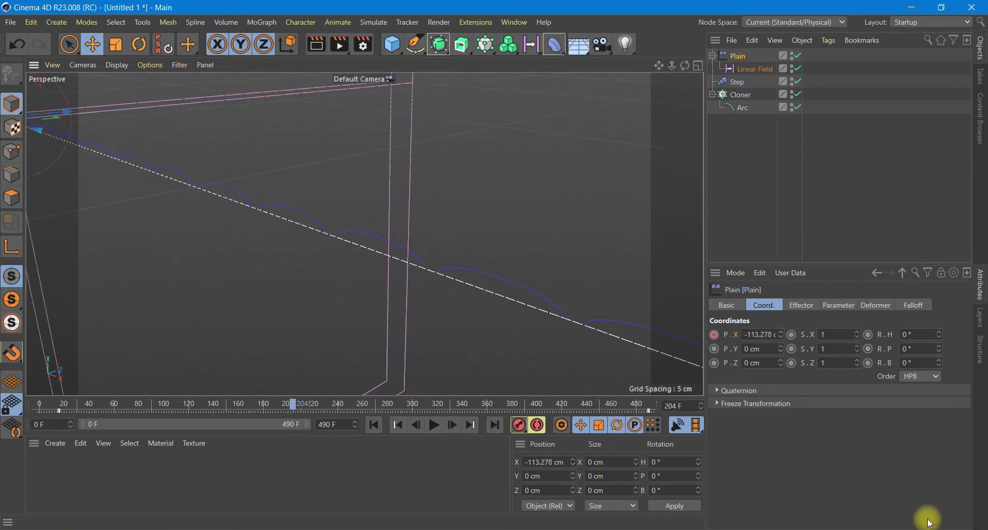
{"action": "left_click", "coordinate": [747, 72]}
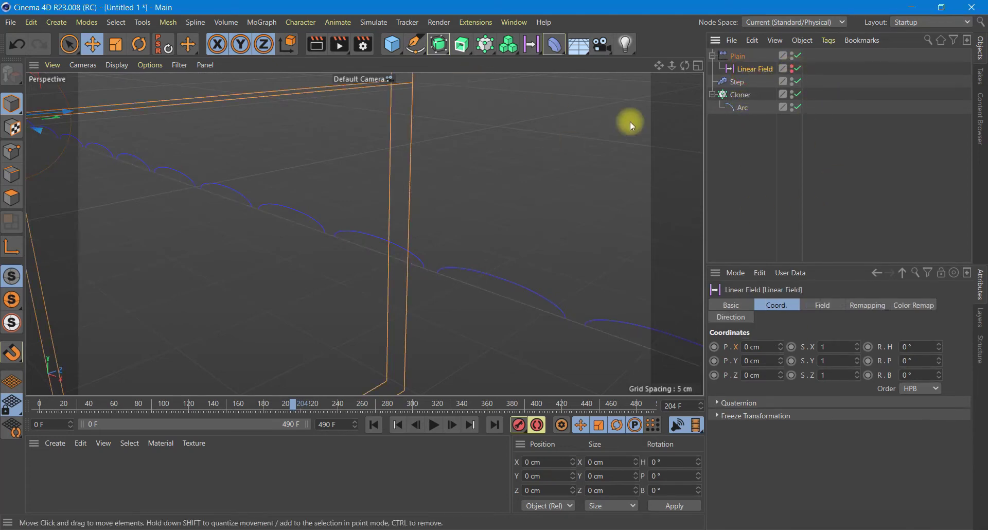
Add a Delay effector to the Cloner and preview the smoothed motion
{"action": "left_click", "coordinate": [723, 96]}
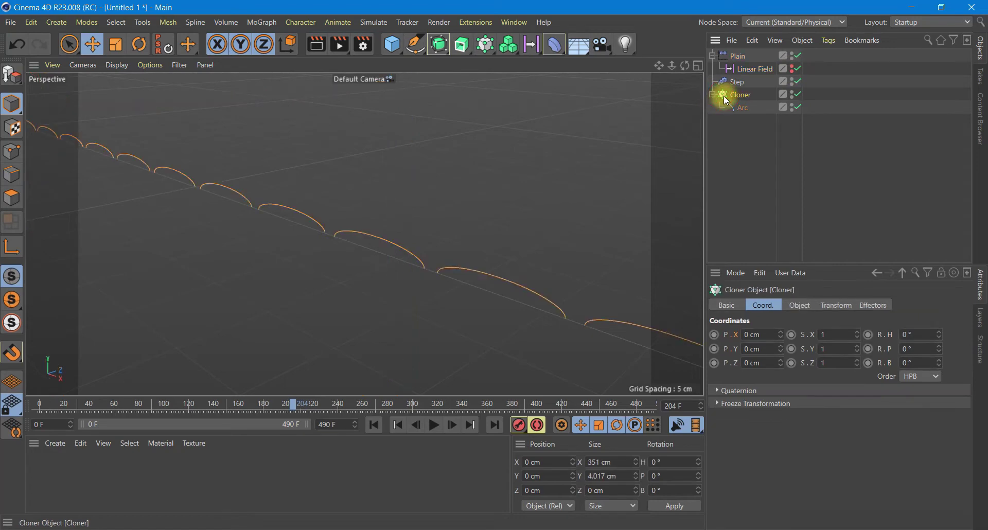
{"action": "left_click", "coordinate": [486, 44]}
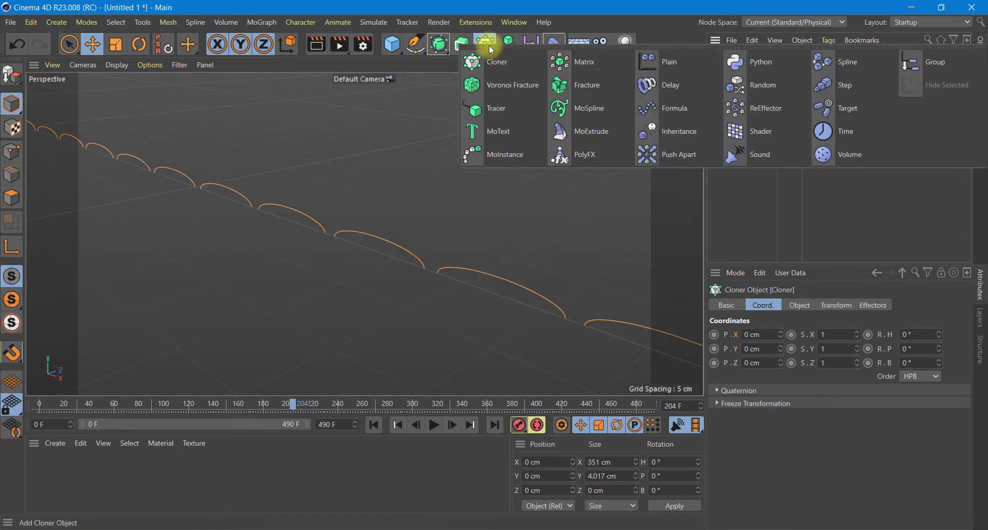
{"action": "left_click", "coordinate": [686, 90]}
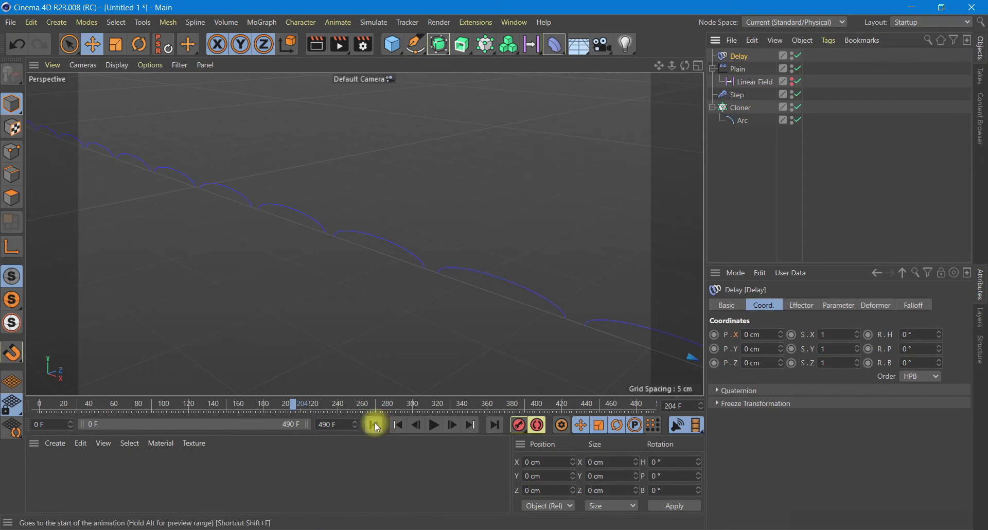
{"action": "left_click", "coordinate": [374, 424]}
{"action": "left_click", "coordinate": [434, 424]}
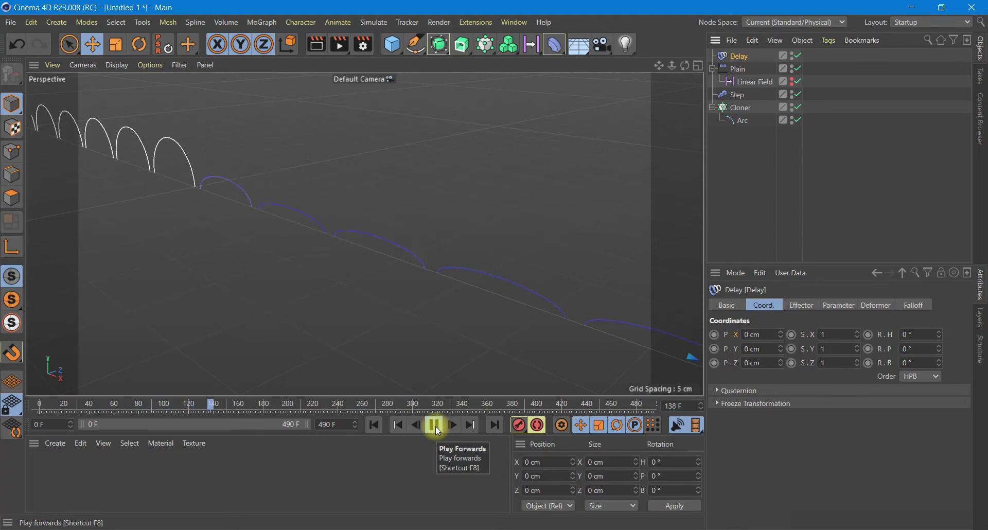
{"action": "left_click", "coordinate": [434, 424]}
Nest the Cloner inside a new Connect object and rewind to frame 0
{"action": "left_click", "coordinate": [741, 109]}
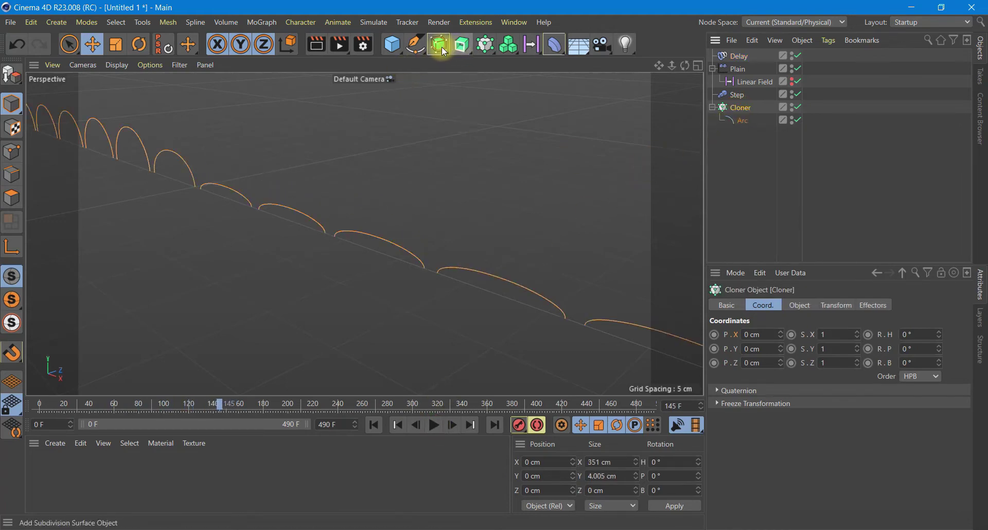
{"action": "left_click_drag", "start_coordinate": [439, 50], "coordinate": [567, 131]}
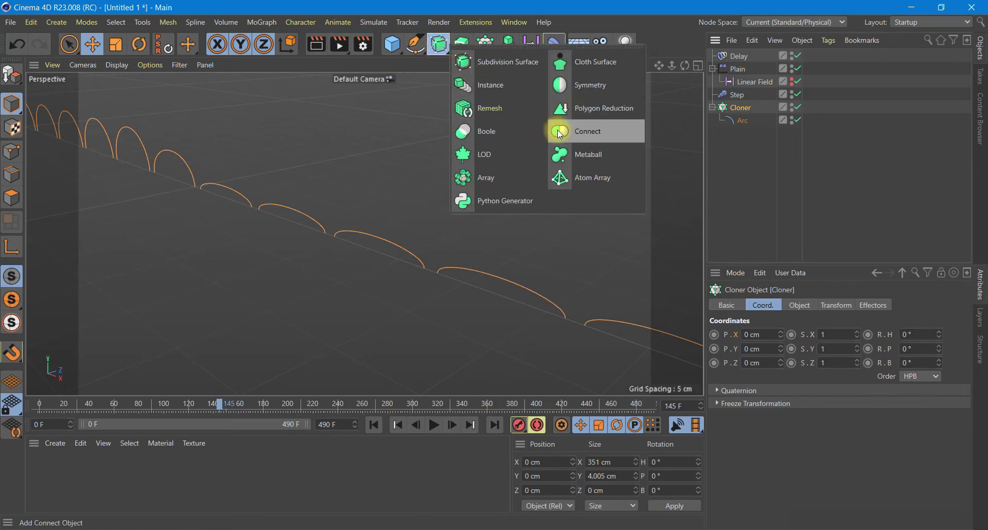
{"action": "left_click_drag", "start_coordinate": [740, 120], "coordinate": [747, 61]}
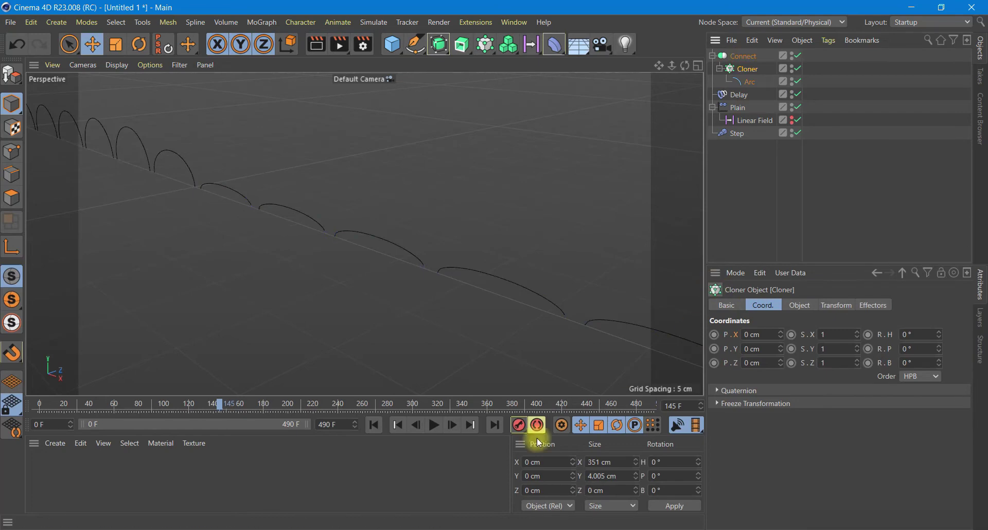
{"action": "left_click", "coordinate": [376, 425]}
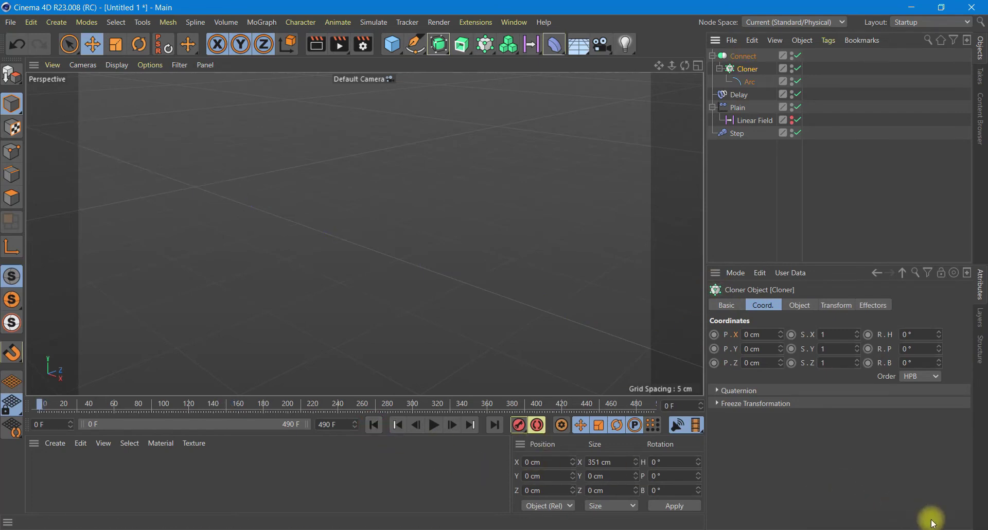
{"action": "mouse_move", "coordinate": [415, 44]}
{"action": "left_mouse_down"}
{"action": "mouse_move", "coordinate": [475, 88]}
{"action": "mouse_move", "coordinate": [548, 88]}
{"action": "left_mouse_up"}
Set the new Circle spline's radius to 0.5 cm
{"action": "left_click", "coordinate": [774, 306]}
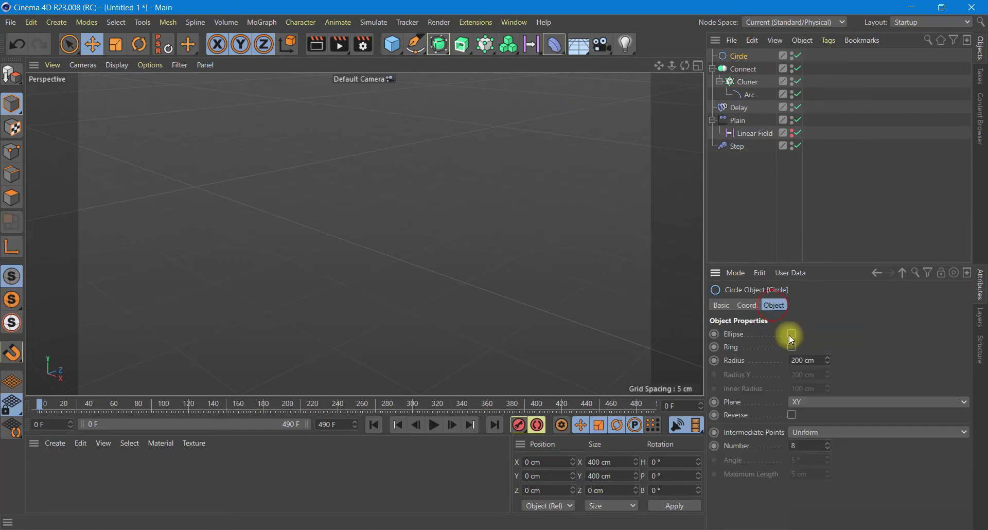
{"action": "double_click", "coordinate": [802, 361]}
{"action": "type", "text": "0.5"}
{"action": "key", "text": "Return"}
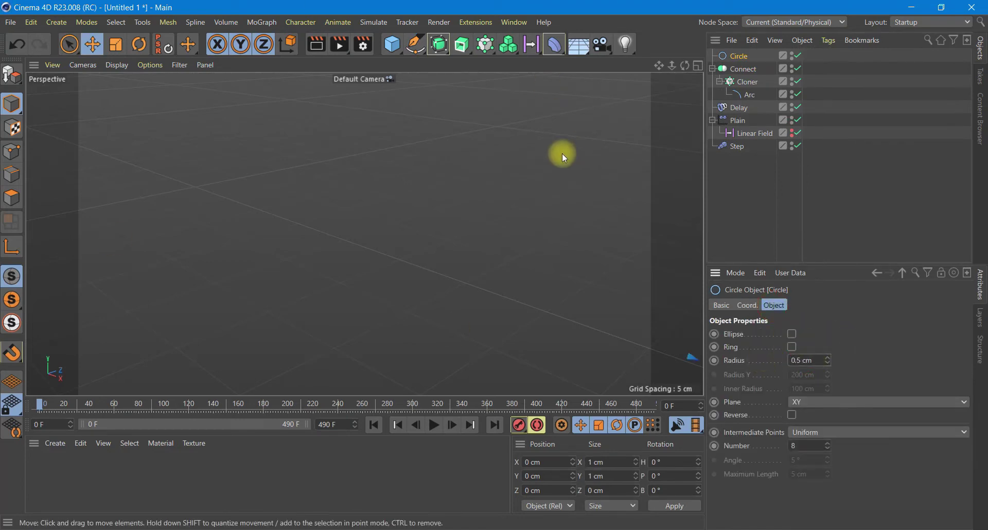
Add a Sweep with the Circle as profile running along the Connect object
{"action": "left_click_drag", "start_coordinate": [462, 44], "coordinate": [510, 135]}
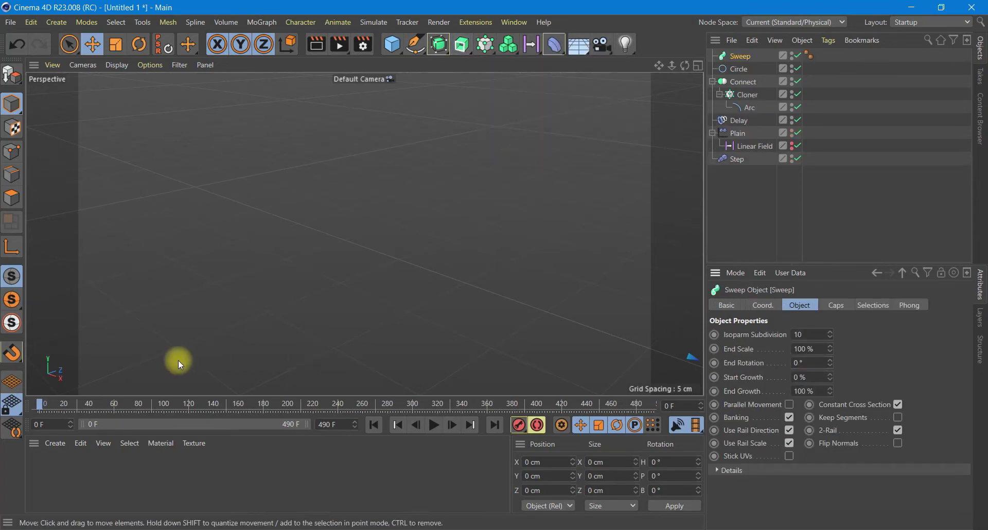
{"action": "left_click", "coordinate": [439, 427]}
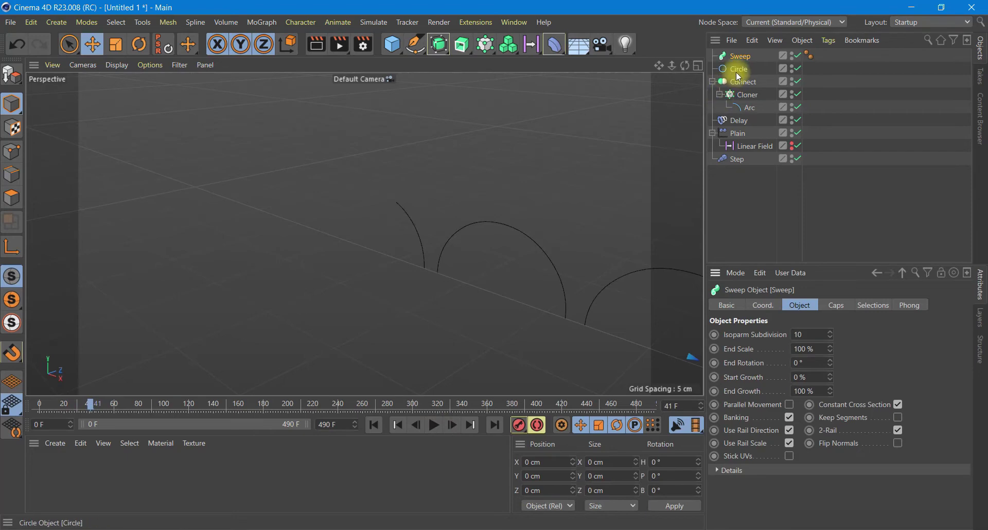
{"action": "mouse_move", "coordinate": [738, 69]}
{"action": "left_mouse_down"}
{"action": "mouse_move", "coordinate": [740, 56]}
{"action": "mouse_move", "coordinate": [742, 78]}
{"action": "left_mouse_up"}
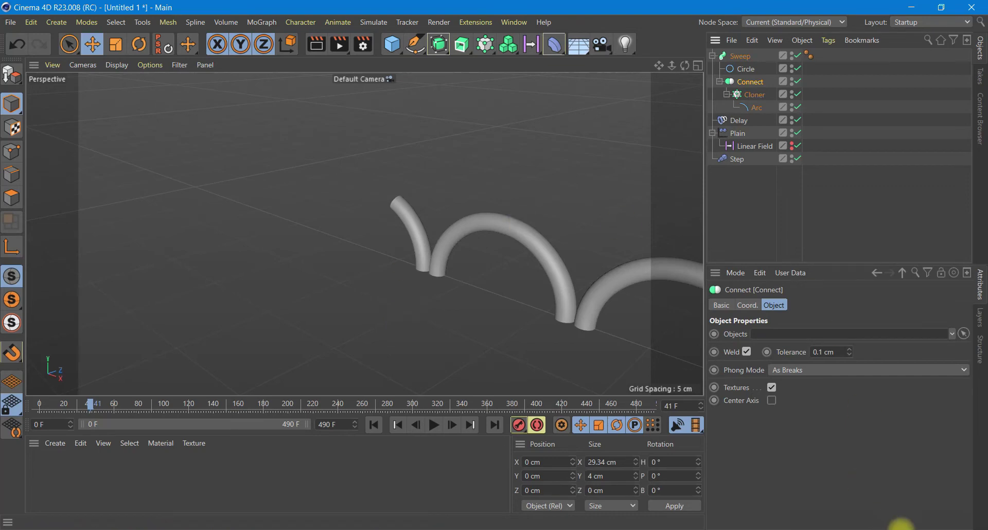
{"action": "left_click_drag", "start_coordinate": [394, 46], "coordinate": [419, 73]}
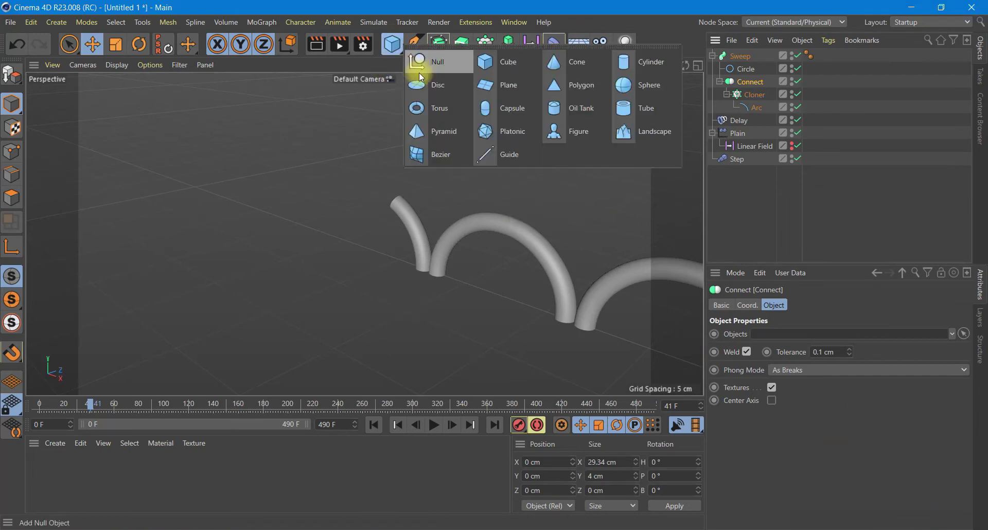
Add a 270 × 80 cm Plane with 120 × 120 width and height segments
{"action": "left_click", "coordinate": [489, 85]}
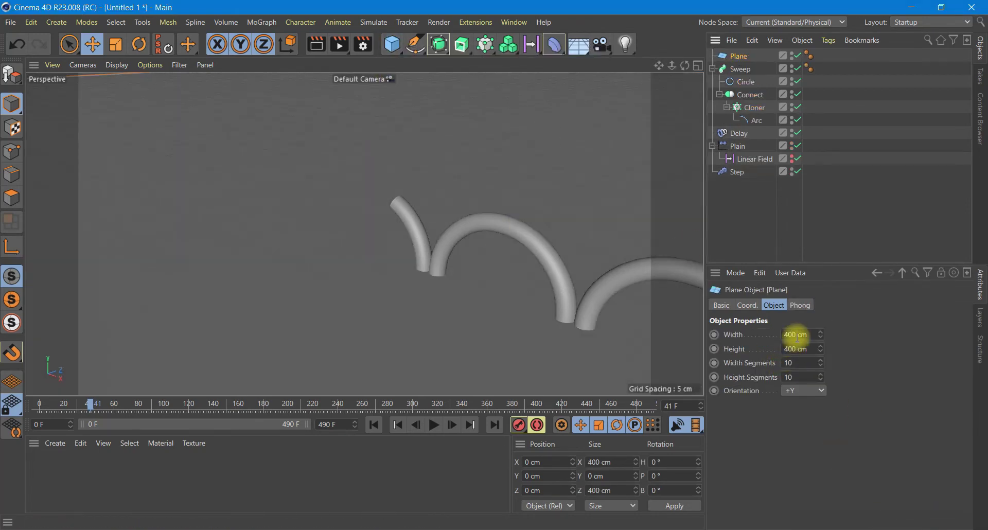
{"action": "left_click_drag", "start_coordinate": [797, 337], "coordinate": [754, 335]}
{"action": "type", "text": "270"}
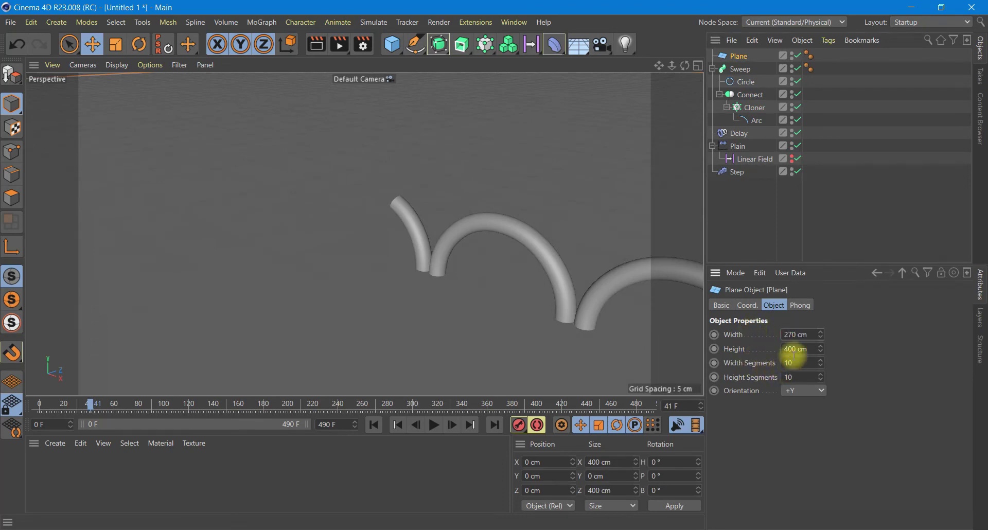
{"action": "key", "text": "Tab"}
{"action": "type", "text": "80"}
{"action": "left_click", "coordinate": [891, 372]}
{"action": "scroll", "coordinate": [364, 233], "scroll_direction": "down", "scroll_amount": 2}
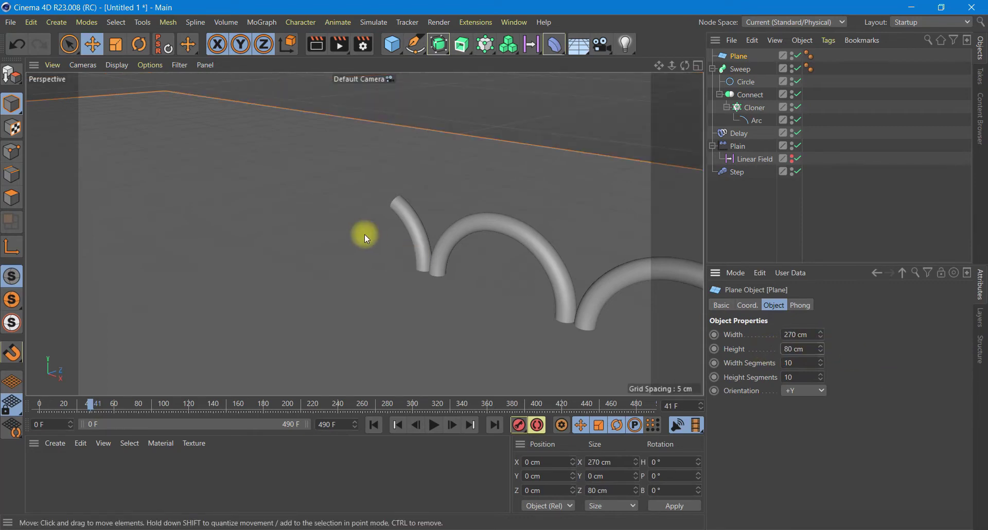
{"action": "scroll", "coordinate": [364, 233], "scroll_direction": "down", "scroll_amount": 3}
{"action": "scroll", "coordinate": [364, 234], "scroll_direction": "down", "scroll_amount": 2}
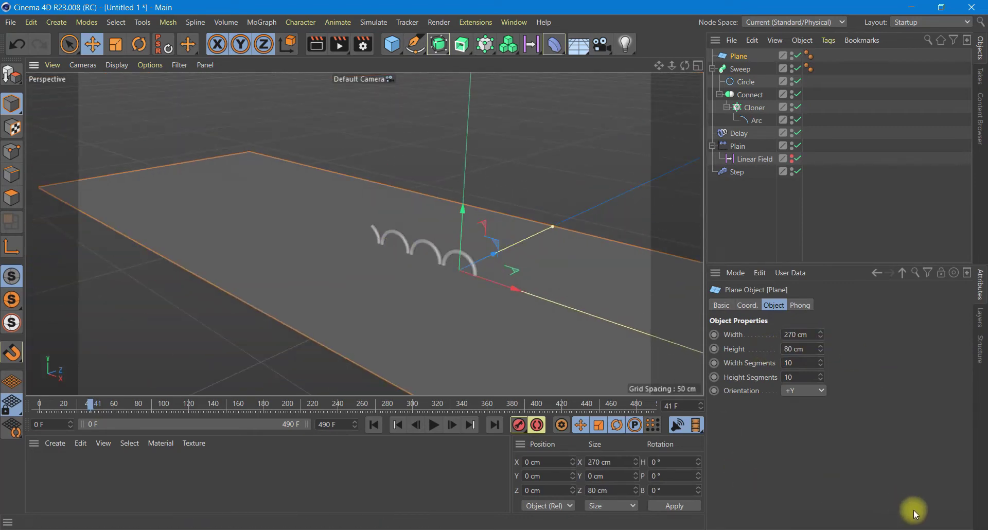
{"action": "left_click", "coordinate": [780, 363]}
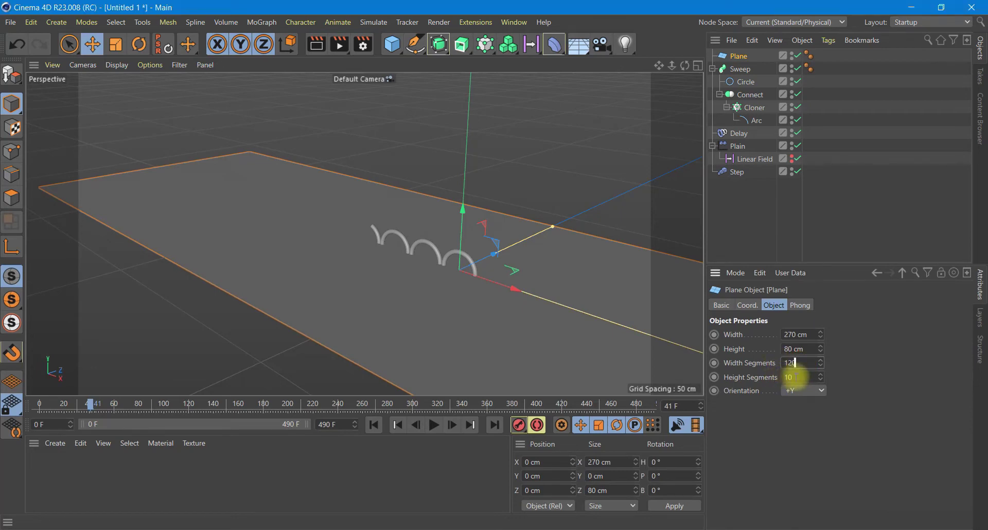
{"action": "left_click", "coordinate": [776, 379]}
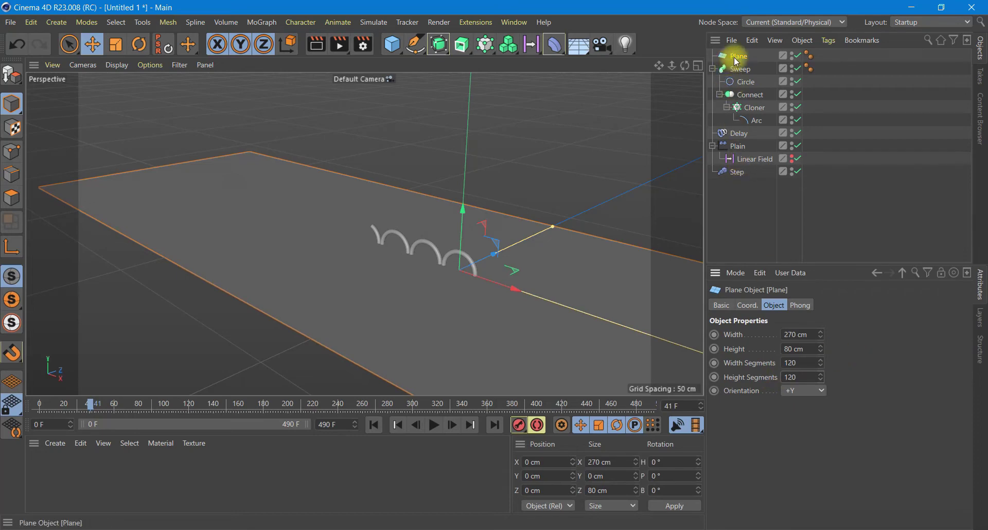
Position the plane at X −120 cm and Z 37 cm
{"action": "left_click_drag", "start_coordinate": [491, 254], "coordinate": [567, 215]}
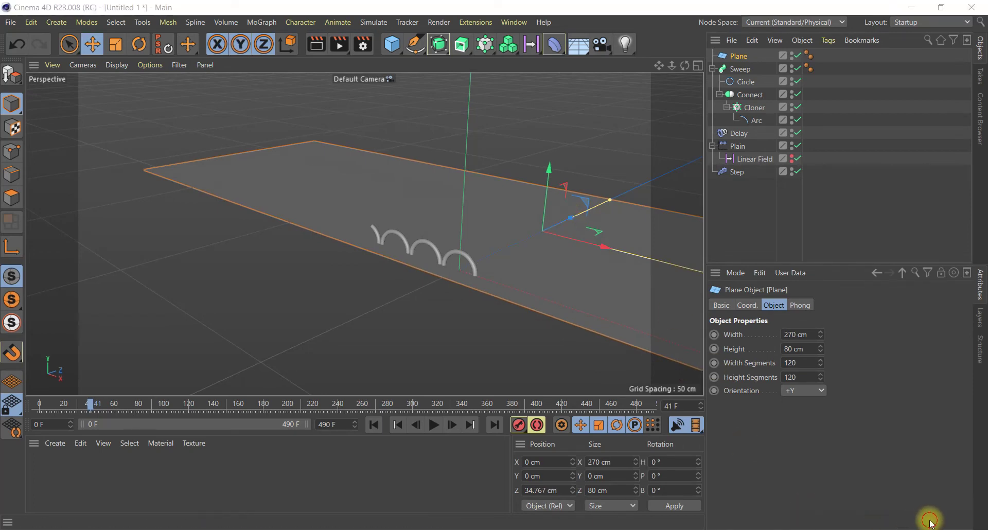
{"action": "left_click", "coordinate": [751, 305]}
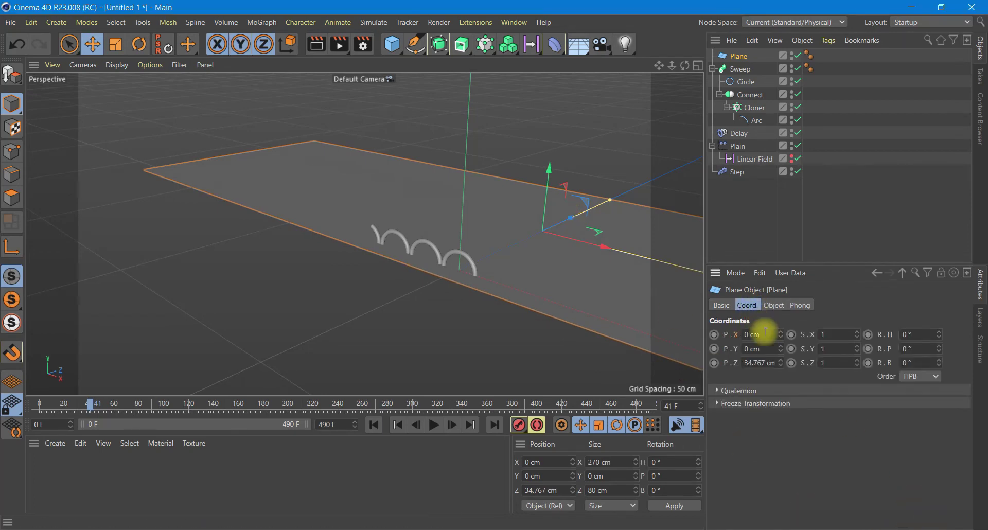
{"action": "left_click", "coordinate": [761, 335]}
{"action": "type", "text": "-120"}
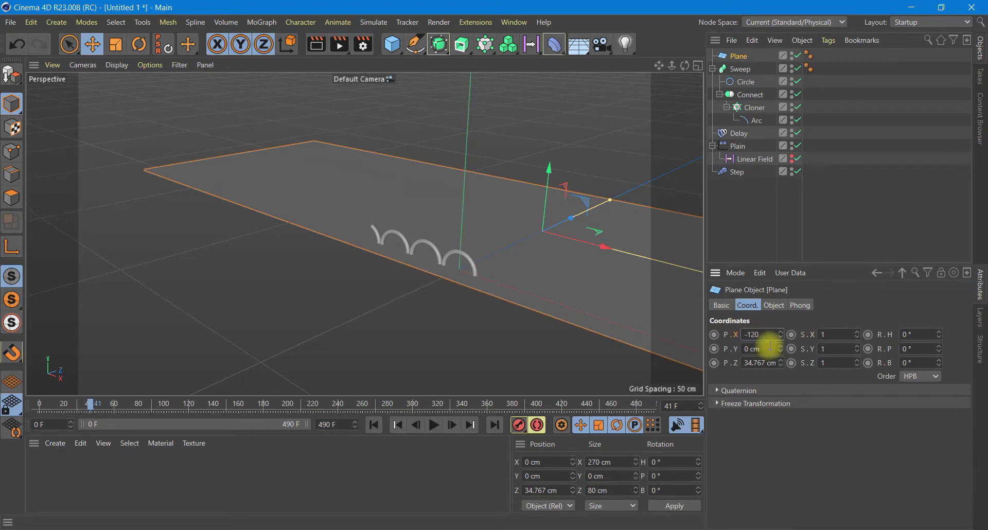
{"action": "left_click", "coordinate": [759, 363]}
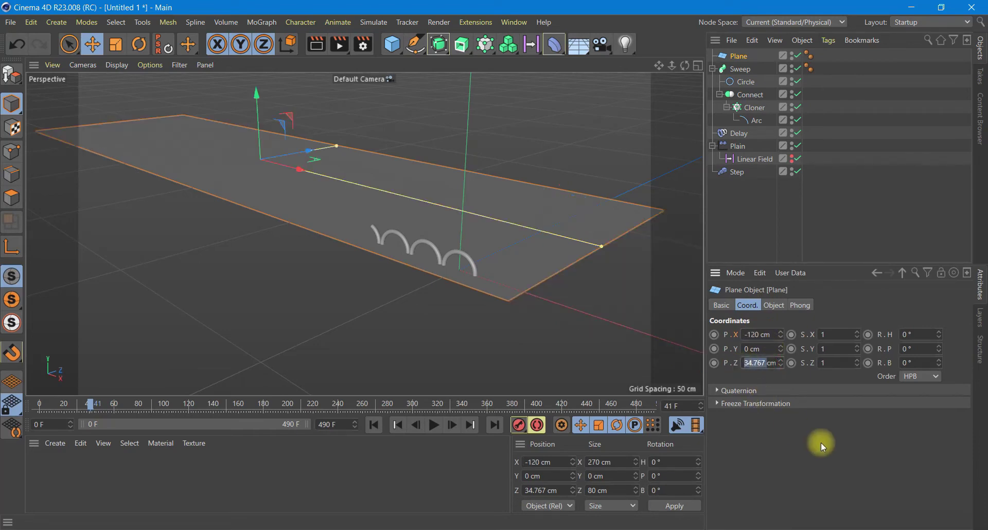
{"action": "type", "text": "37"}
{"action": "key", "text": "Return"}
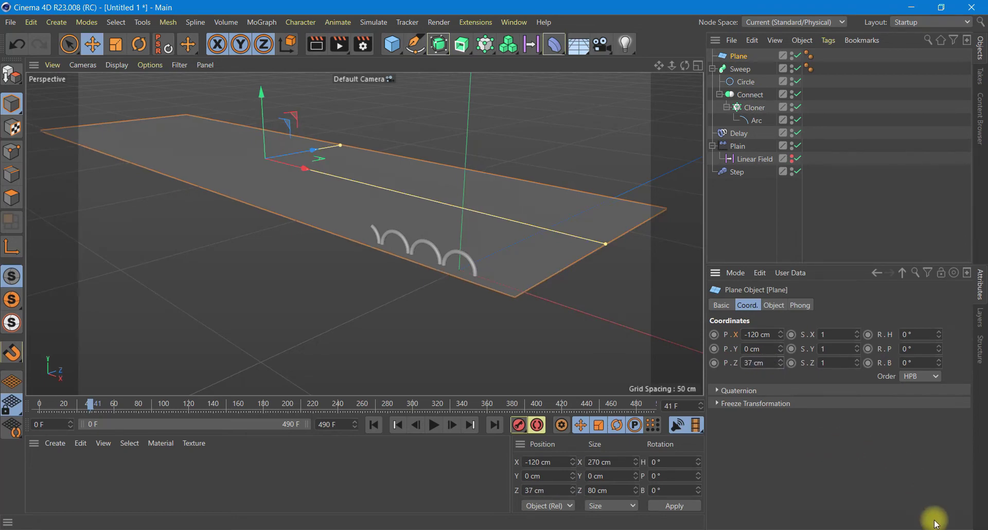
{"action": "left_click", "coordinate": [414, 44]}
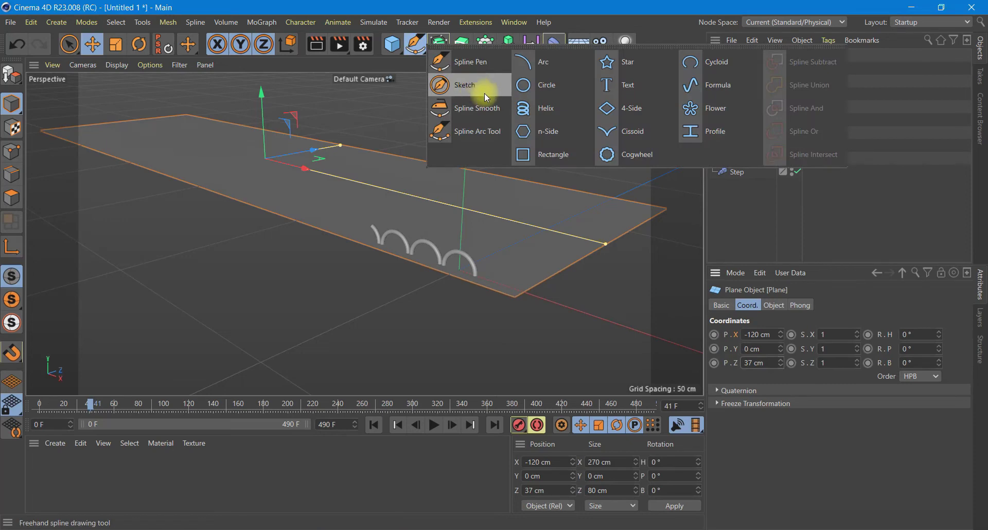
Add a Helix spline on the ZY plane with zero start and end radius
{"action": "left_click", "coordinate": [536, 109]}
{"action": "left_click", "coordinate": [779, 305]}
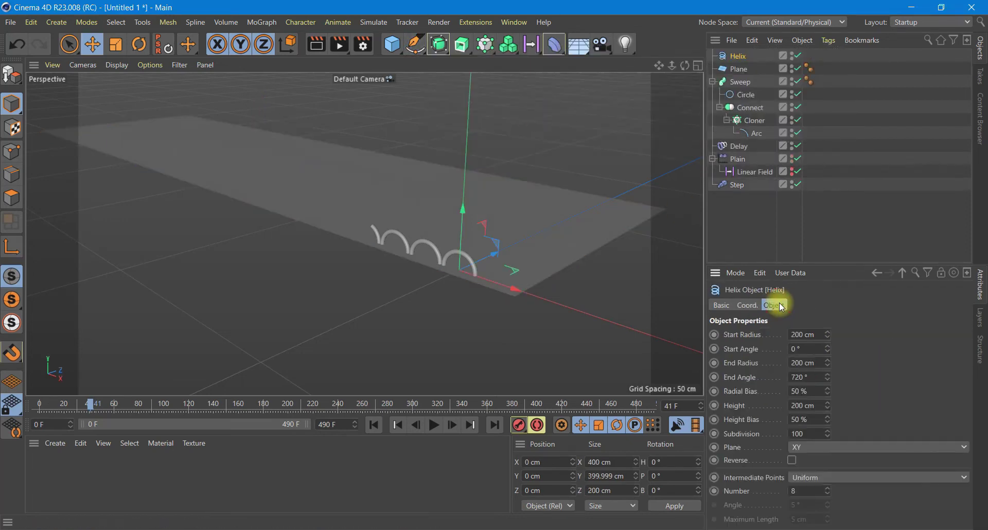
{"action": "left_click", "coordinate": [813, 445]}
{"action": "left_click", "coordinate": [805, 468]}
{"action": "left_click", "coordinate": [816, 334]}
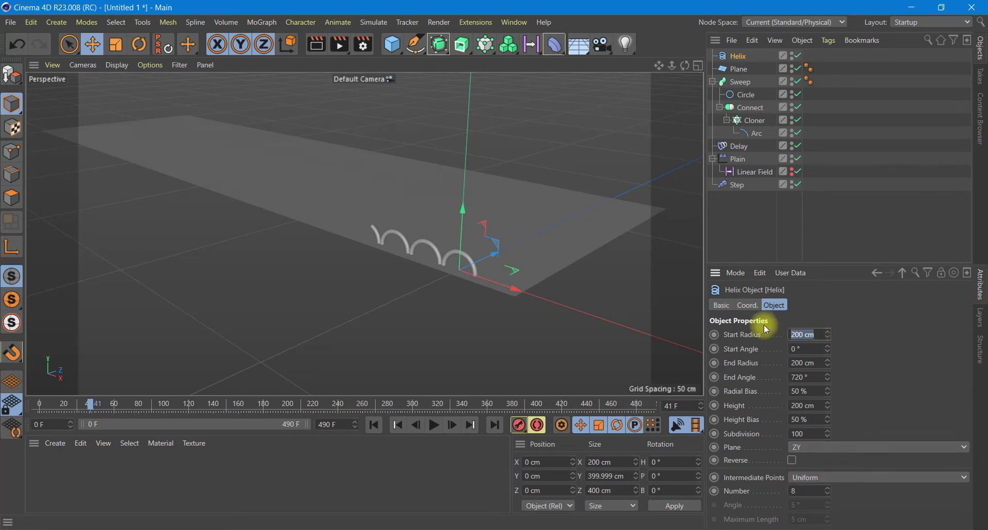
{"action": "type", "text": "0"}
{"action": "left_click", "coordinate": [810, 363]}
{"action": "type", "text": "0"}
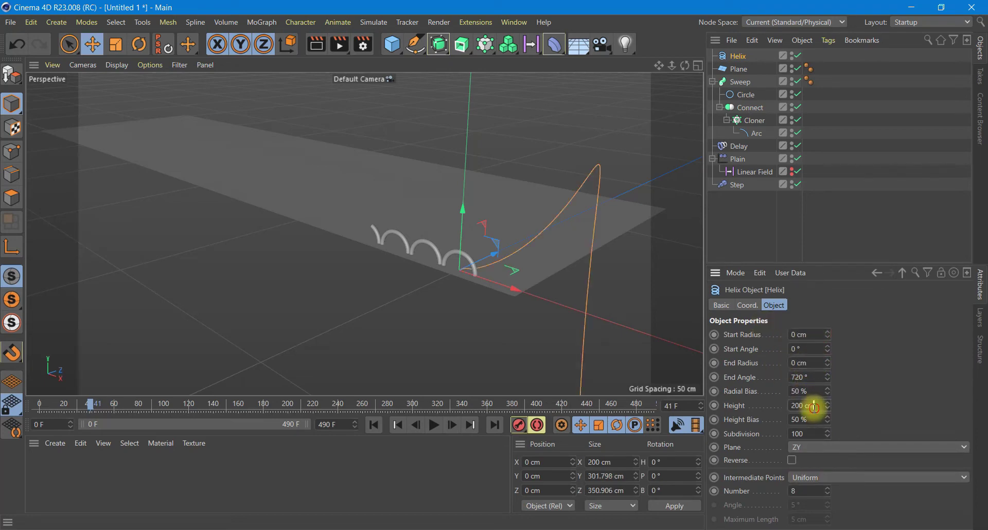
{"action": "left_click", "coordinate": [778, 406]}
{"action": "type", "text": "392"}
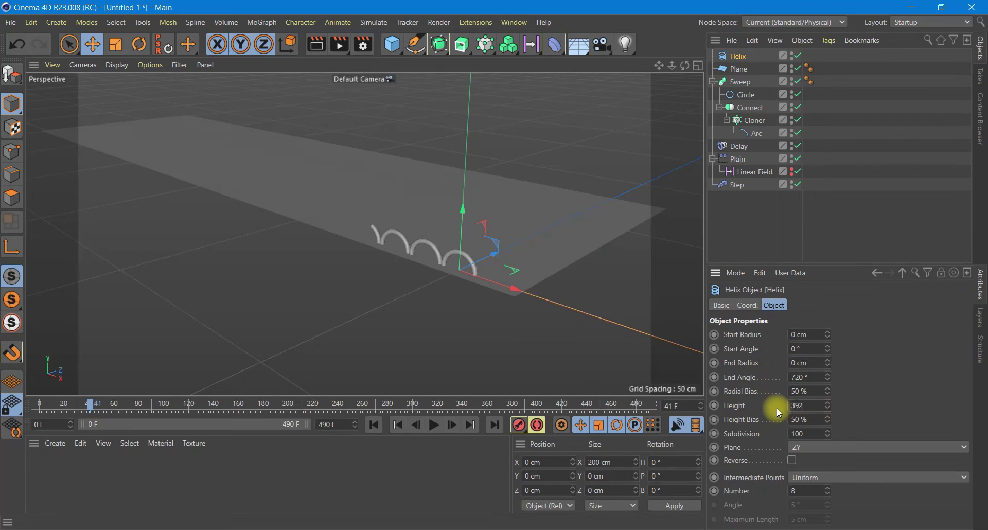
{"action": "left_click", "coordinate": [869, 405]}
Bank the helix −180° and set its height to 352 cm
{"action": "left_click", "coordinate": [747, 305]}
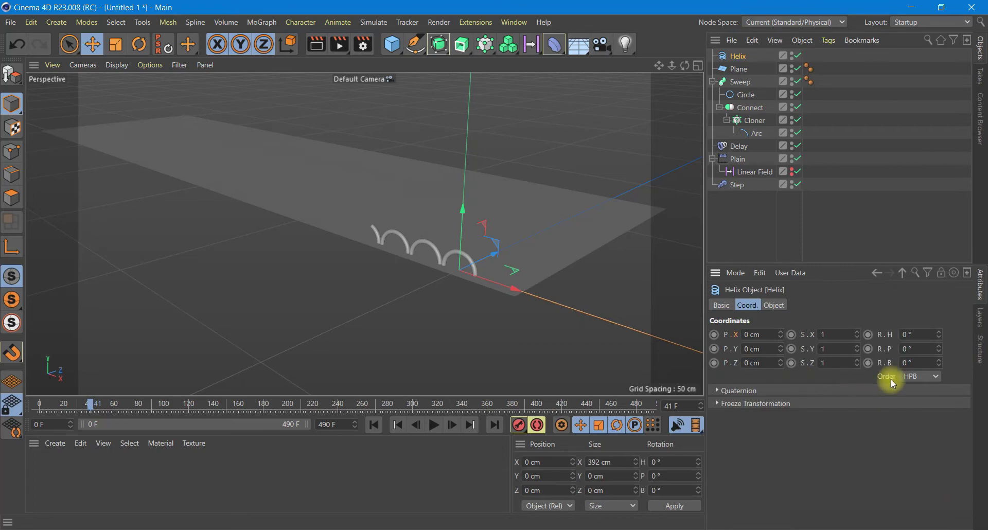
{"action": "double_click", "coordinate": [918, 362]}
{"action": "type", "text": "-180"}
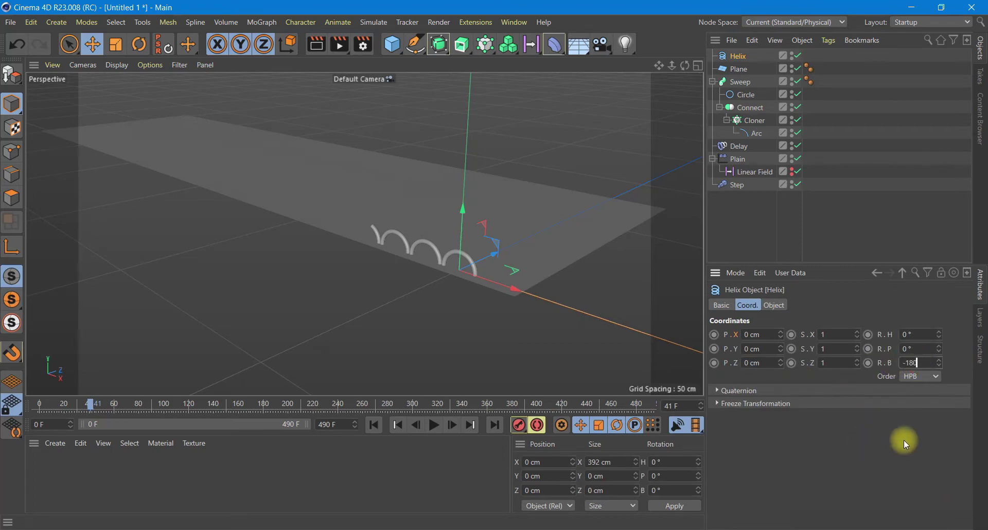
{"action": "left_click", "coordinate": [901, 439]}
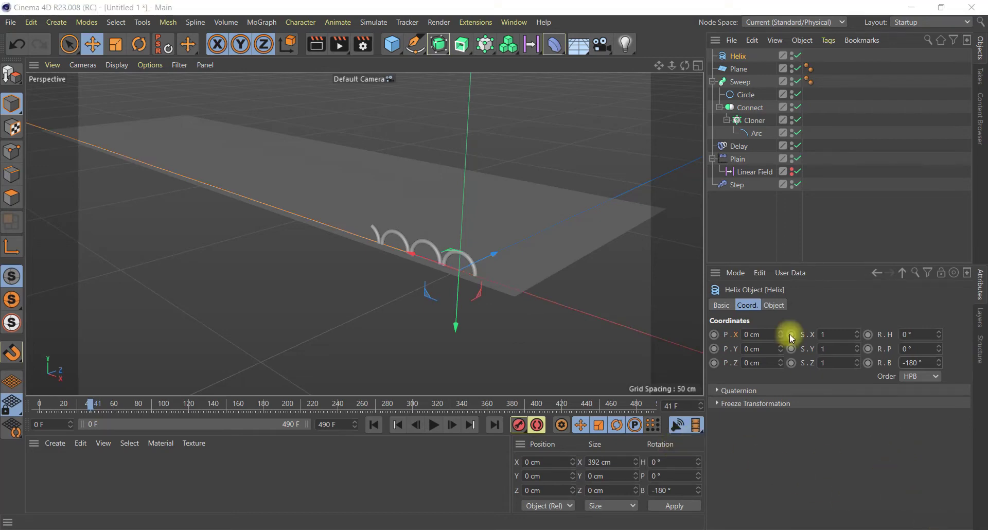
{"action": "left_click", "coordinate": [774, 307]}
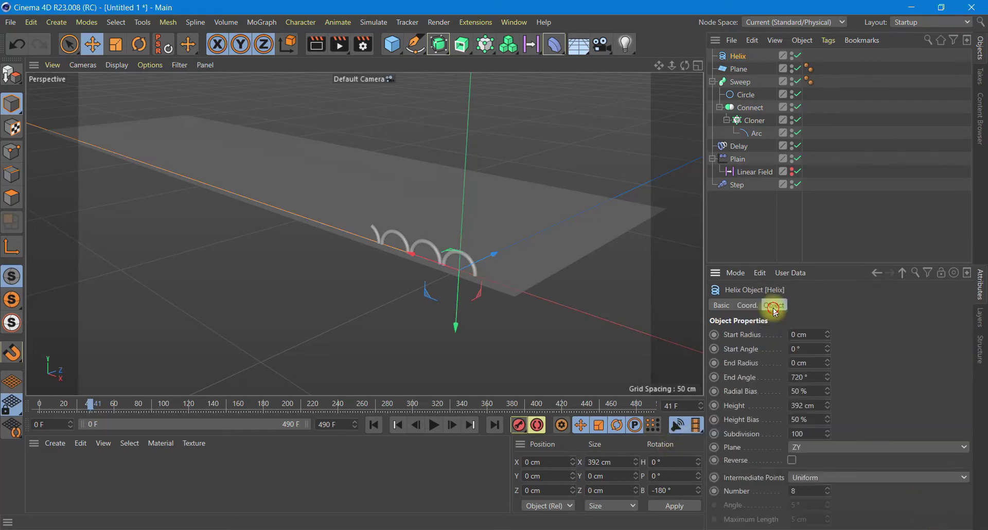
{"action": "left_click", "coordinate": [817, 406]}
{"action": "type", "text": "352"}
{"action": "key", "text": "Return"}
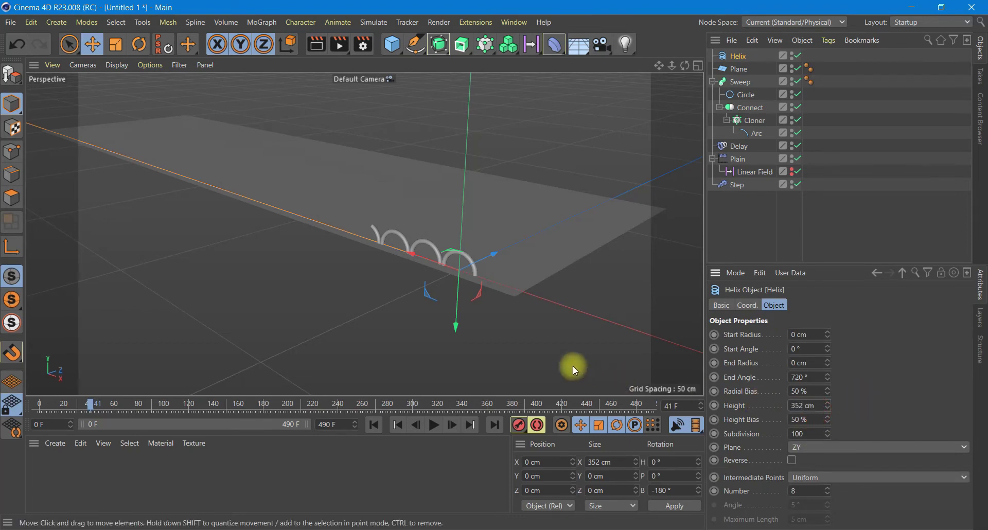
{"action": "left_click", "coordinate": [376, 425]}
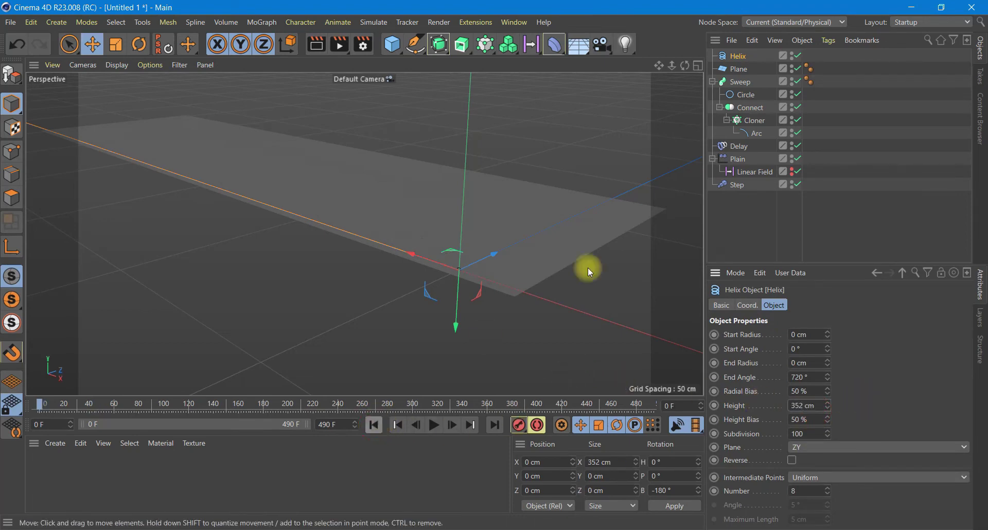
Disable the Plane, Sweep, Connect, Cloner, Delay and Plain objects and preview playback
{"action": "left_click", "coordinate": [796, 71]}
{"action": "left_click", "coordinate": [797, 82]}
{"action": "left_click", "coordinate": [797, 95]}
{"action": "left_click", "coordinate": [799, 120]}
{"action": "left_click", "coordinate": [800, 150]}
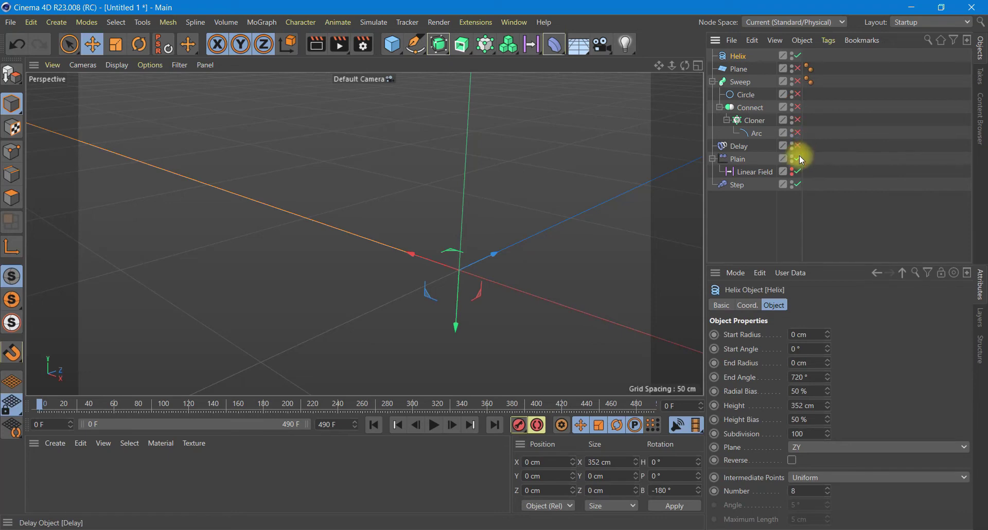
{"action": "left_click", "coordinate": [798, 159]}
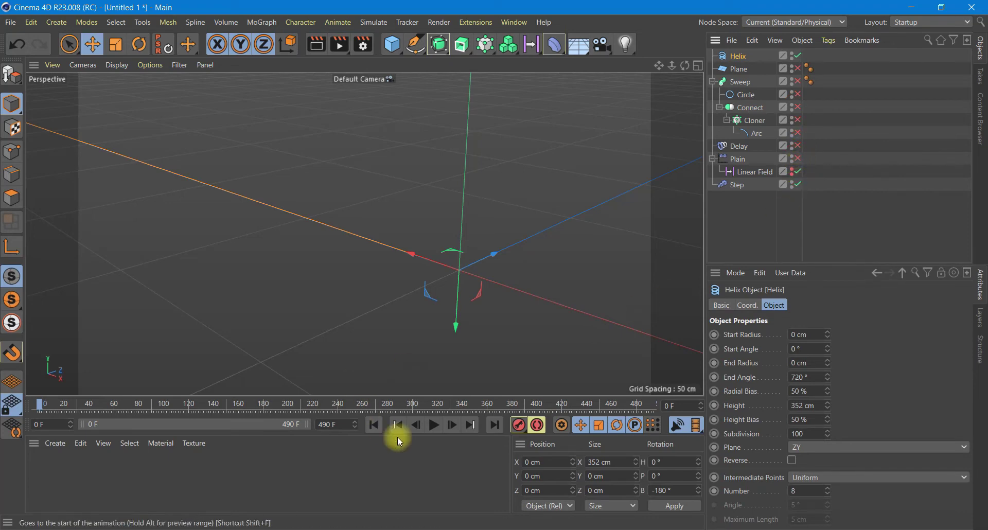
{"action": "left_click", "coordinate": [433, 425]}
{"action": "left_click", "coordinate": [435, 426]}
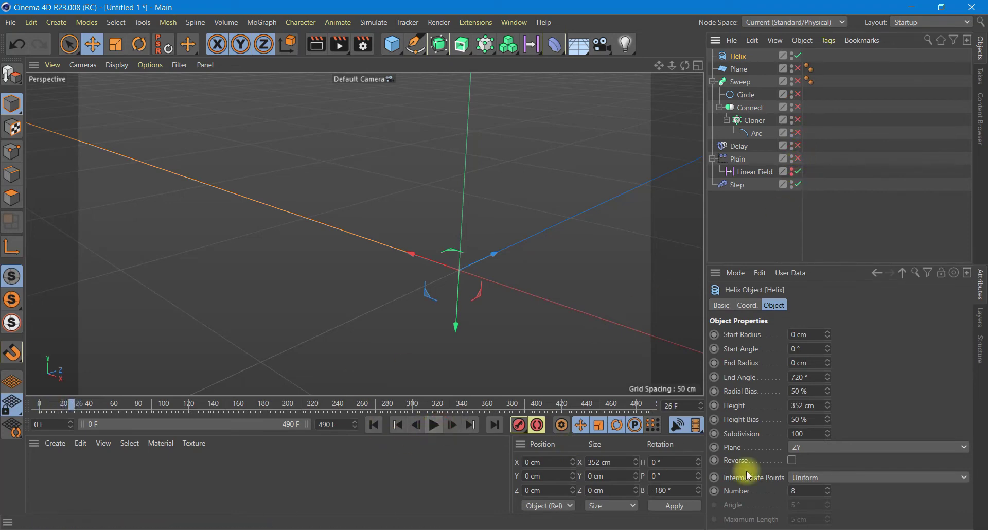
Re-enable Plane, Sweep, Circle, Connect, Cloner, Arc, Delay and Plain in the Object Manager
{"action": "left_click", "coordinate": [797, 68]}
{"action": "left_click", "coordinate": [796, 82]}
{"action": "left_click", "coordinate": [797, 94]}
{"action": "left_click", "coordinate": [797, 107]}
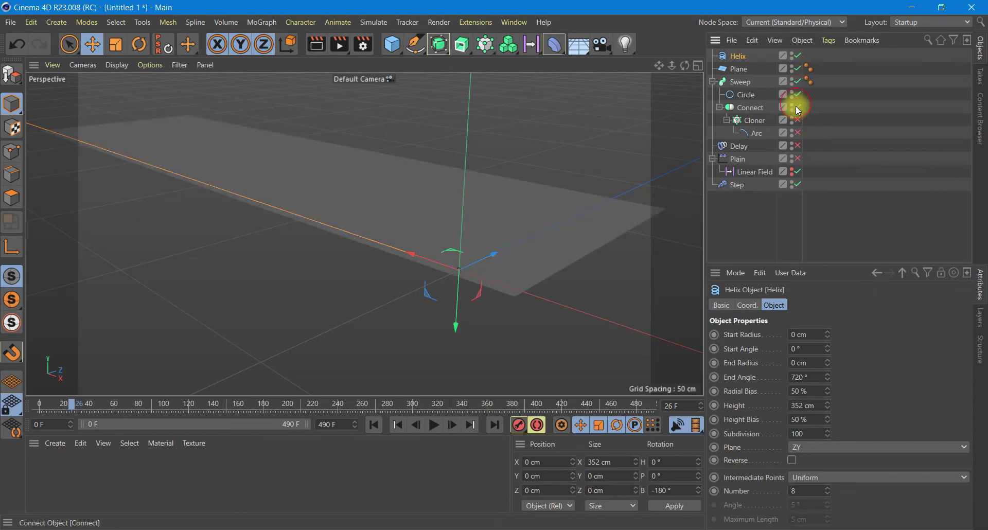
{"action": "left_click", "coordinate": [797, 120]}
{"action": "left_click", "coordinate": [797, 133]}
{"action": "left_click", "coordinate": [797, 145]}
{"action": "left_click", "coordinate": [797, 158]}
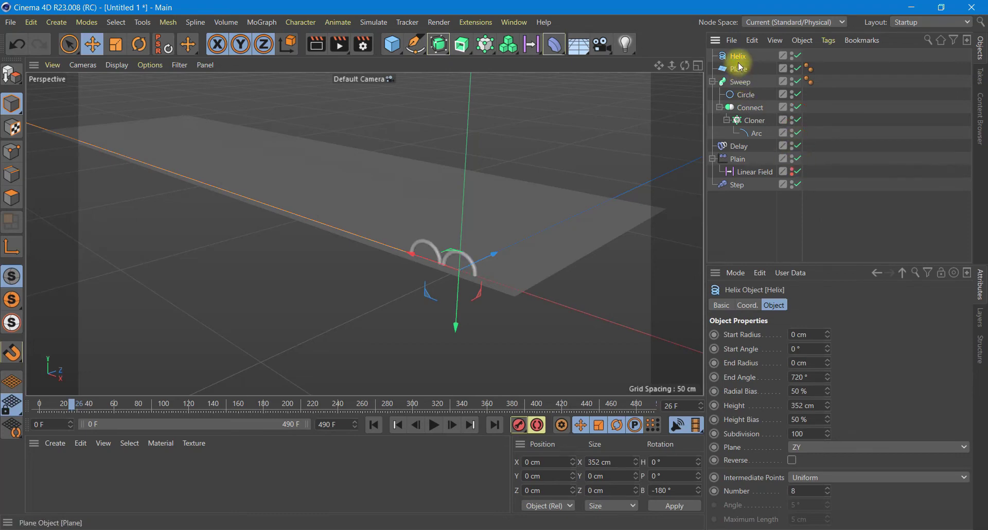
{"action": "left_click", "coordinate": [739, 69]}
Add a Bend deformer to the plane with Size Y 14 cm, banked −90°
{"action": "left_click", "coordinate": [557, 51]}
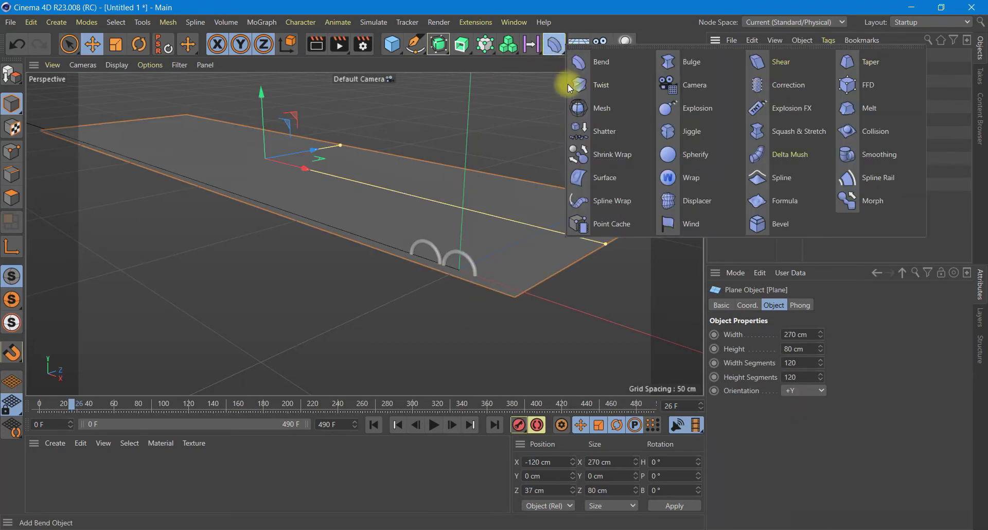
{"action": "left_click", "coordinate": [656, 72]}
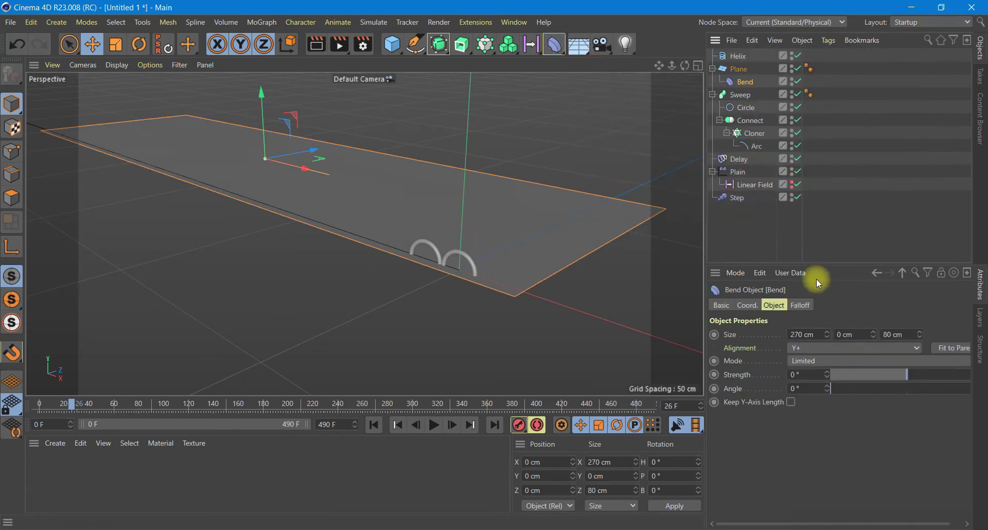
{"action": "left_click", "coordinate": [850, 334]}
{"action": "type", "text": "14"}
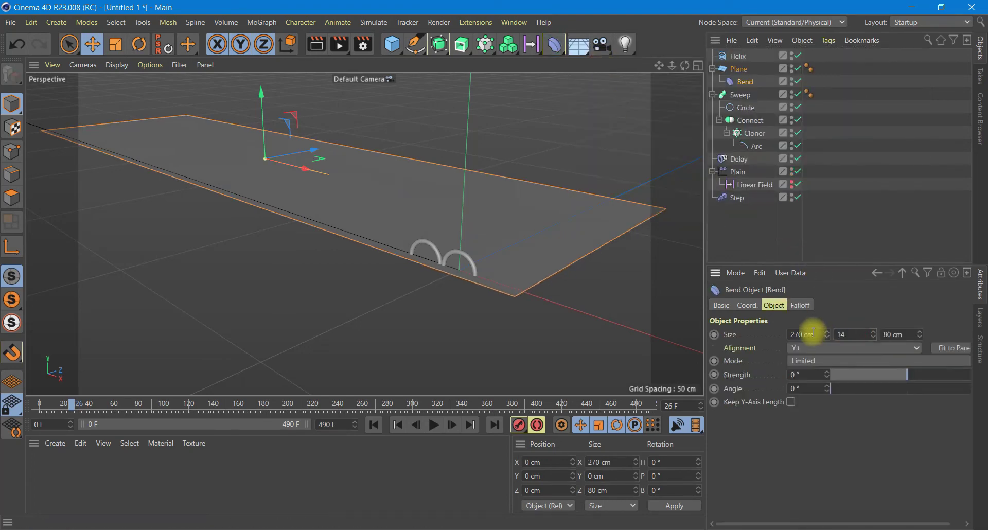
{"action": "left_click", "coordinate": [747, 305]}
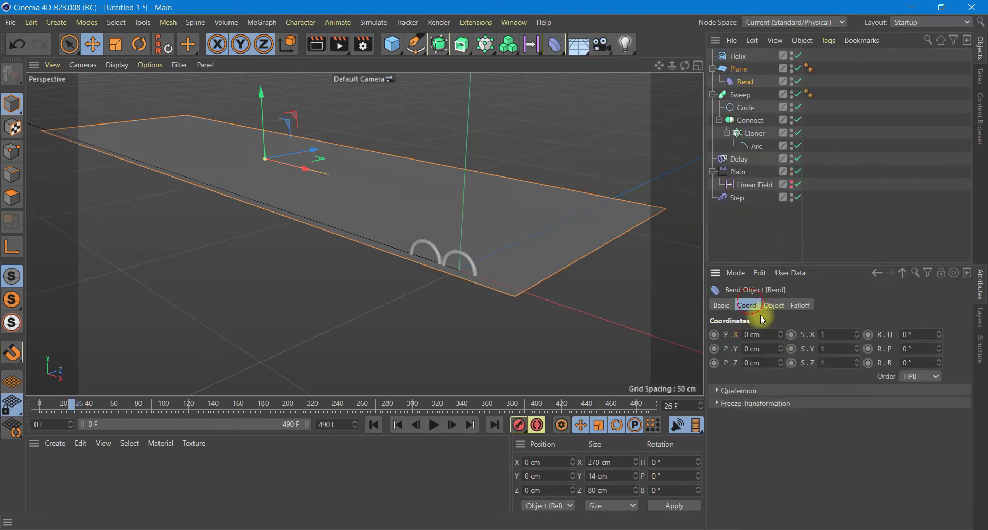
{"action": "left_click", "coordinate": [919, 361]}
{"action": "type", "text": "-90"}
{"action": "left_click", "coordinate": [810, 457]}
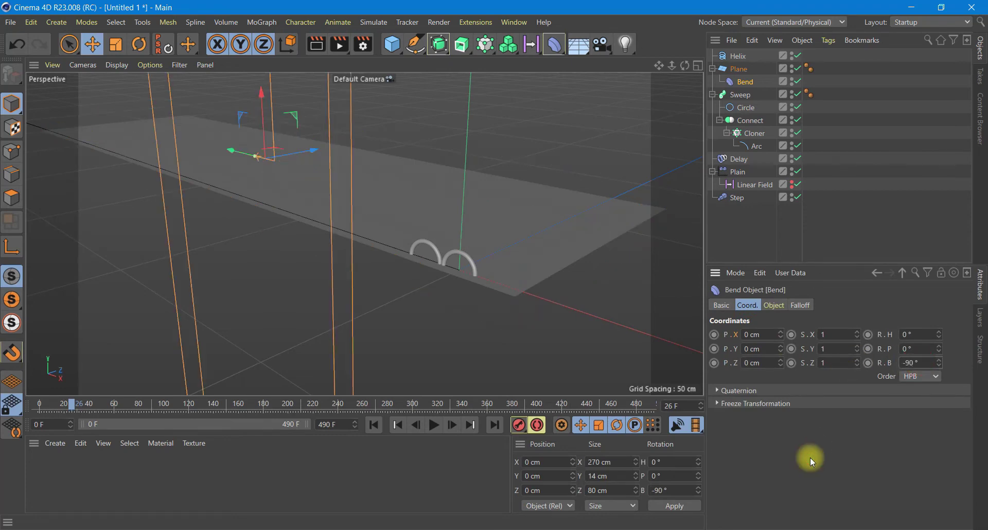
Set the Bend alignment to Y−, strength 65°, and keep Y-axis length
{"action": "left_click", "coordinate": [781, 306]}
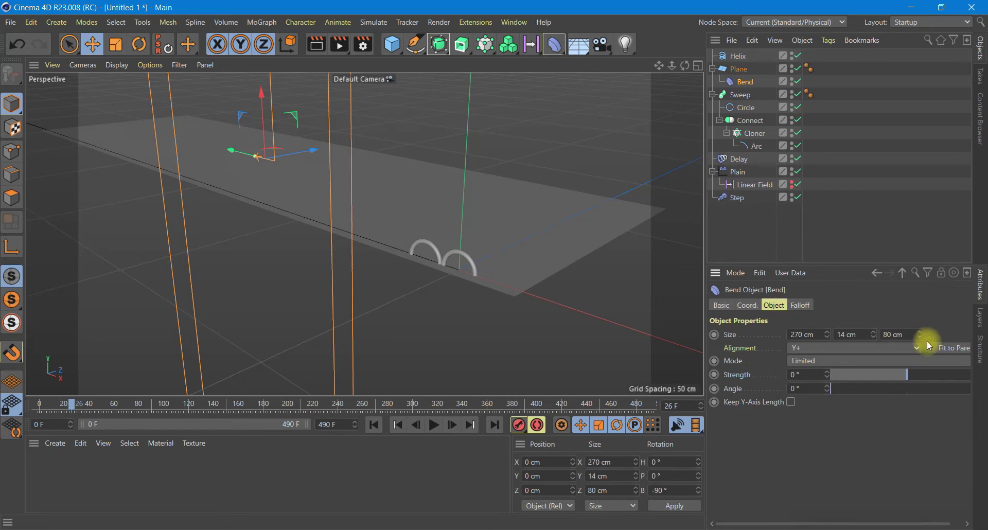
{"action": "left_click", "coordinate": [814, 351]}
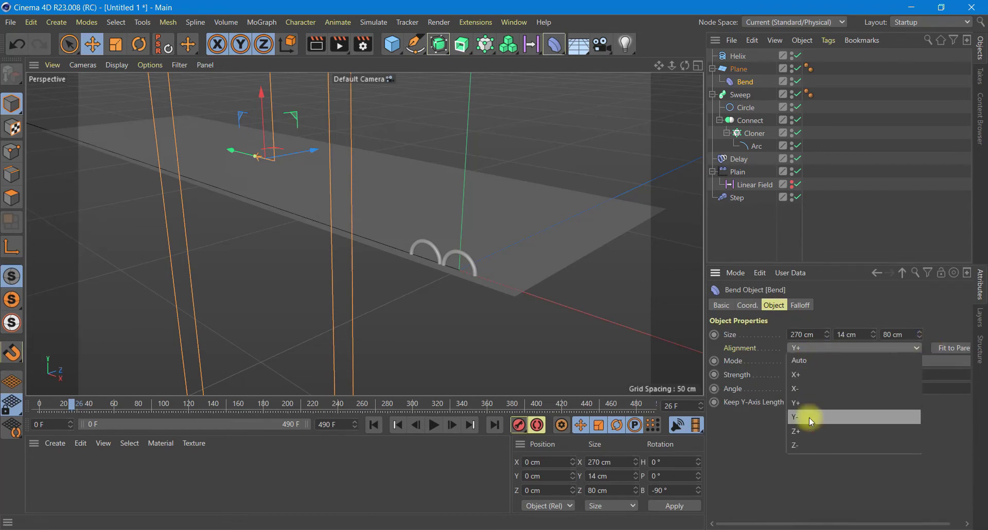
{"action": "left_click", "coordinate": [808, 418]}
{"action": "left_click", "coordinate": [807, 375]}
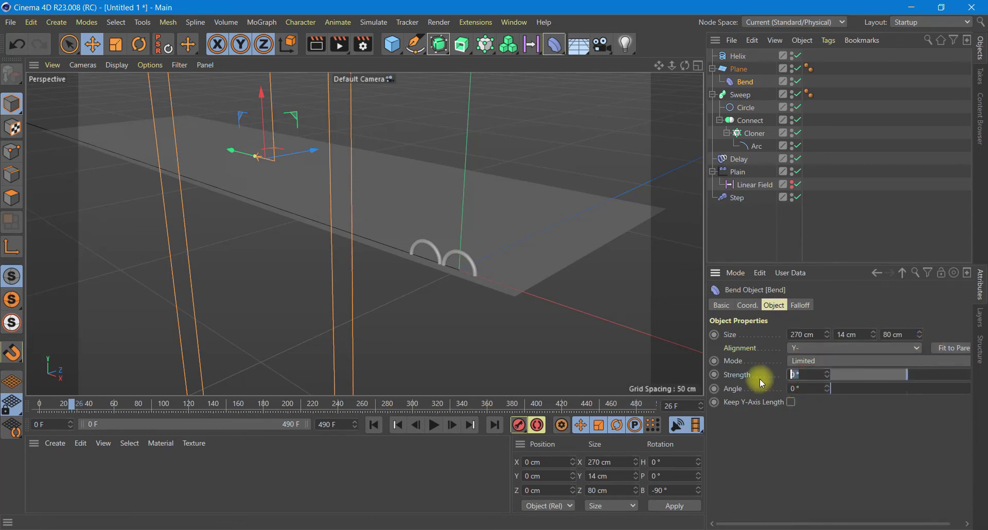
{"action": "type", "text": "65"}
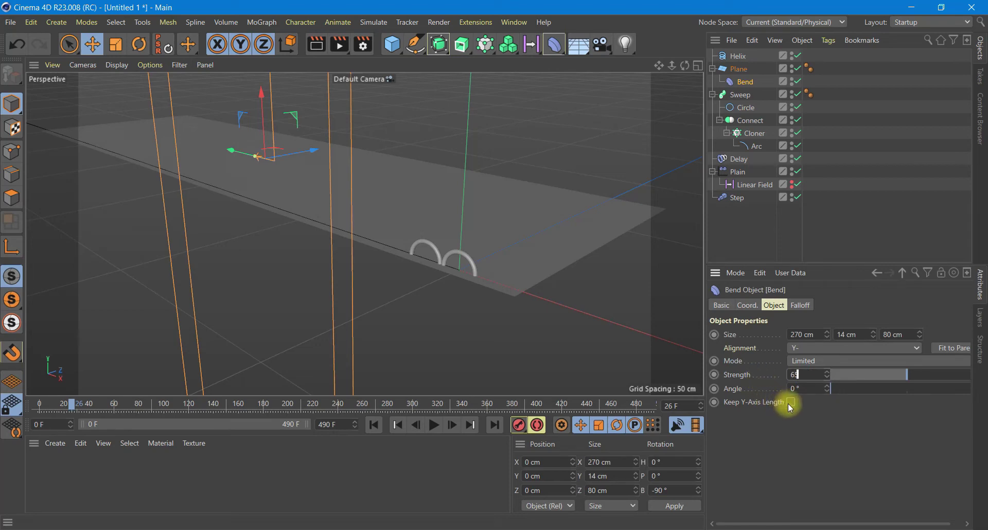
{"action": "left_click", "coordinate": [790, 403]}
{"action": "scroll", "coordinate": [386, 264], "scroll_direction": "down", "scroll_amount": 2}
{"action": "scroll", "coordinate": [386, 264], "scroll_direction": "down", "scroll_amount": 1}
{"action": "scroll", "coordinate": [387, 265], "scroll_direction": "down", "scroll_amount": 1}
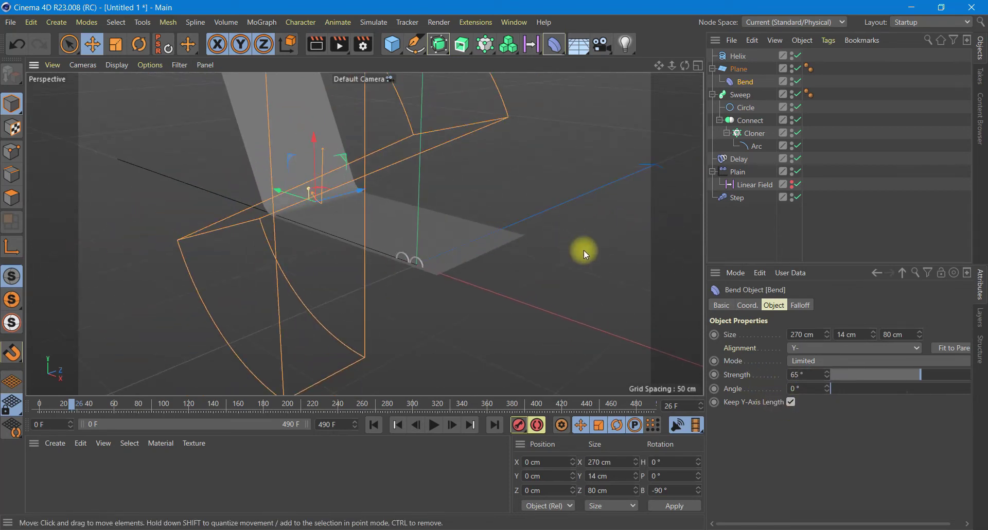
Give Bend an Align to Spline tag on the Helix, keyed at 0% on frame 0
{"action": "right_click", "coordinate": [749, 81]}
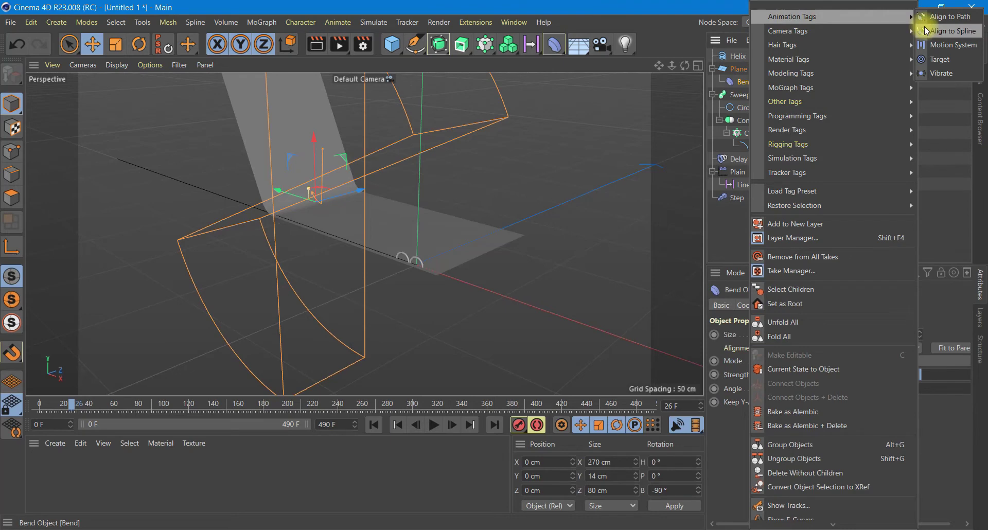
{"action": "left_click", "coordinate": [926, 32]}
{"action": "left_click_drag", "start_coordinate": [741, 55], "coordinate": [799, 340]}
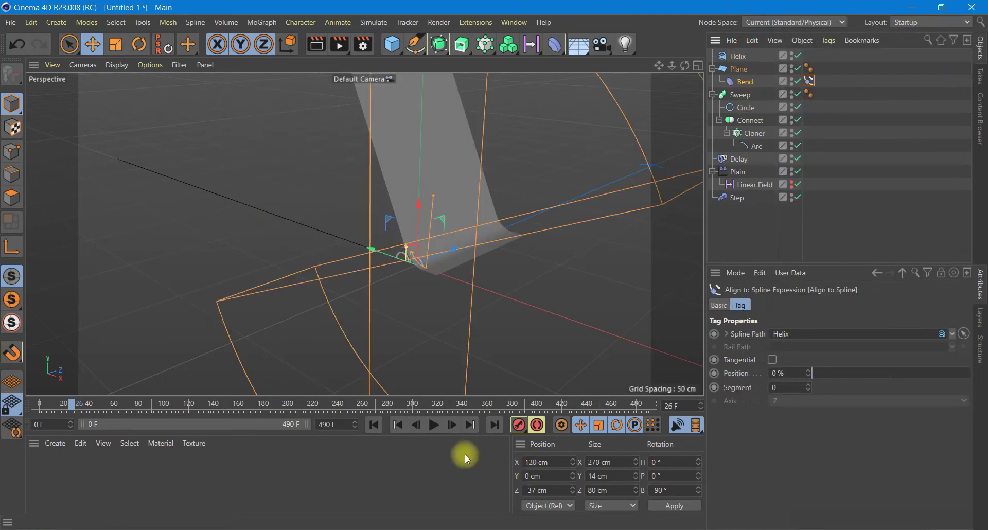
{"action": "left_click", "coordinate": [374, 424]}
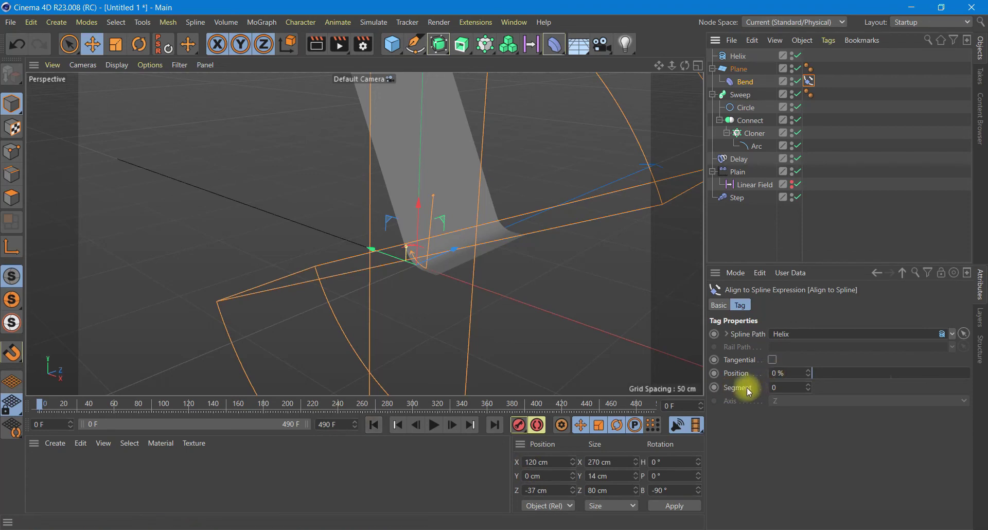
{"action": "left_click", "coordinate": [714, 373]}
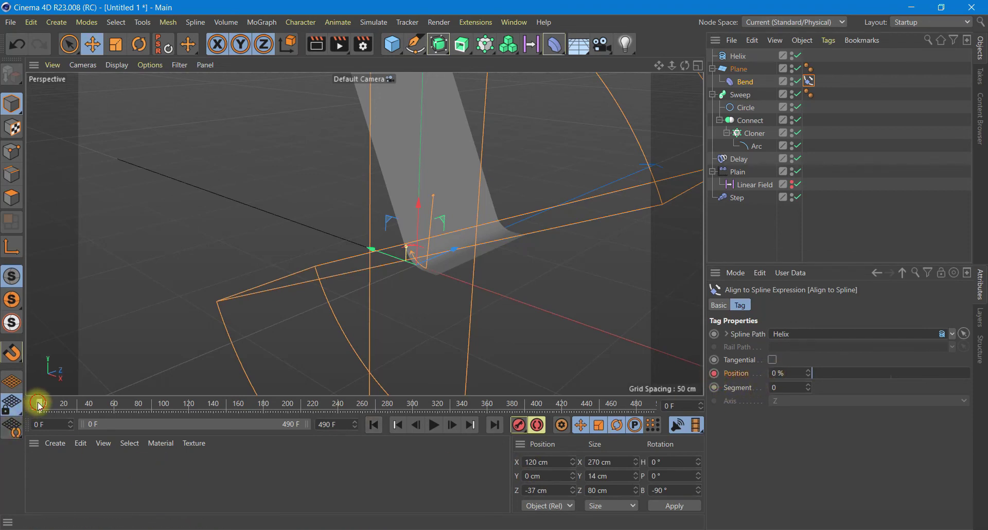
Keyframe the Bend at 100% along the Helix at frame 490
{"action": "left_click_drag", "start_coordinate": [41, 407], "coordinate": [570, 405]}
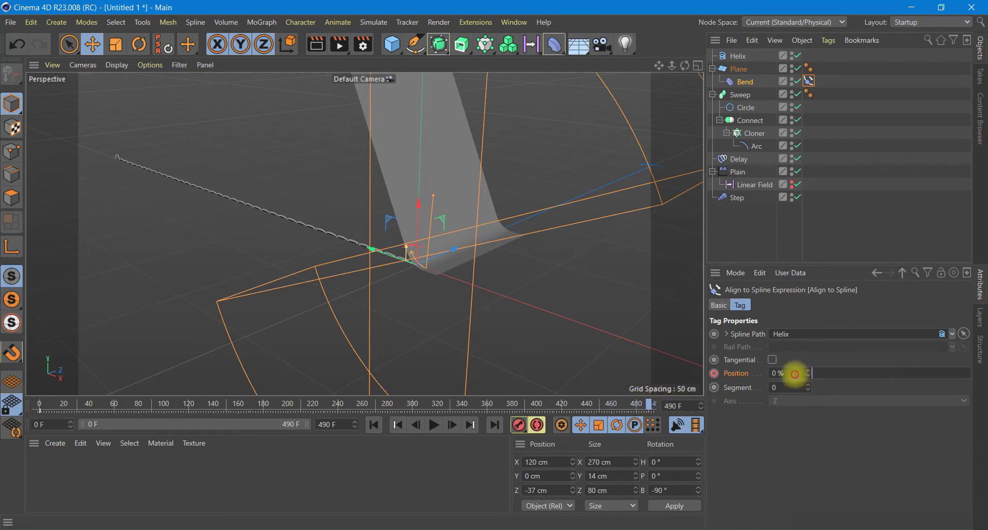
{"action": "double_click", "coordinate": [794, 374]}
{"action": "type", "text": "100"}
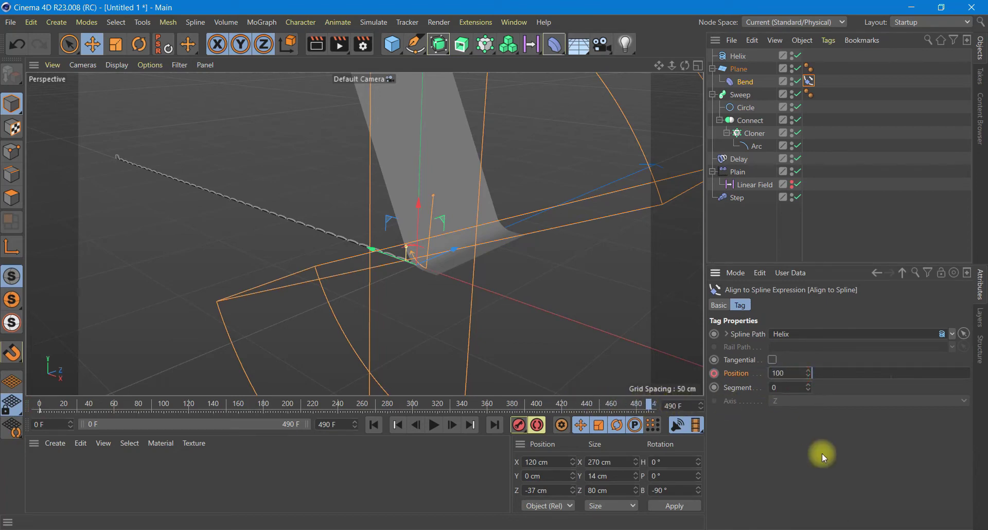
{"action": "key", "text": "Return"}
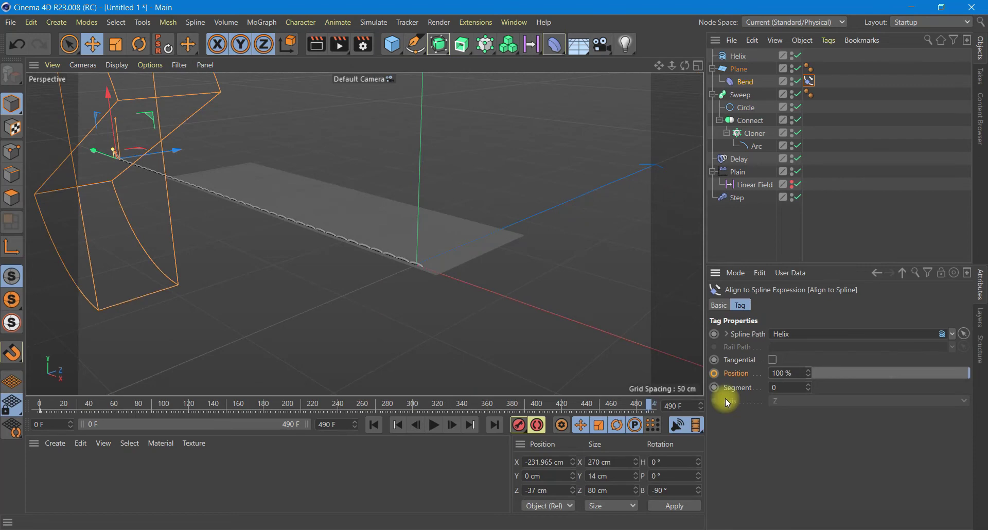
{"action": "left_click", "coordinate": [713, 373]}
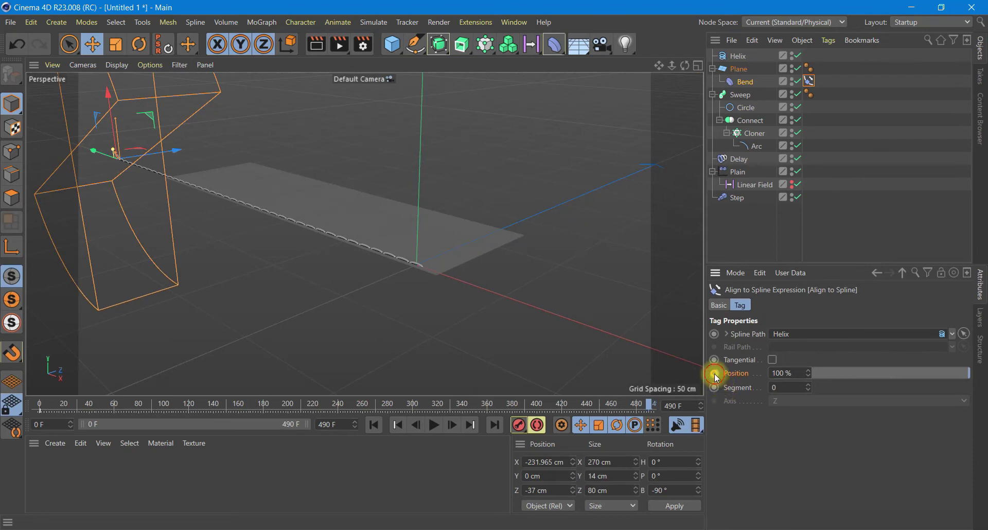
{"action": "left_click", "coordinate": [366, 425]}
{"action": "left_click", "coordinate": [793, 81]}
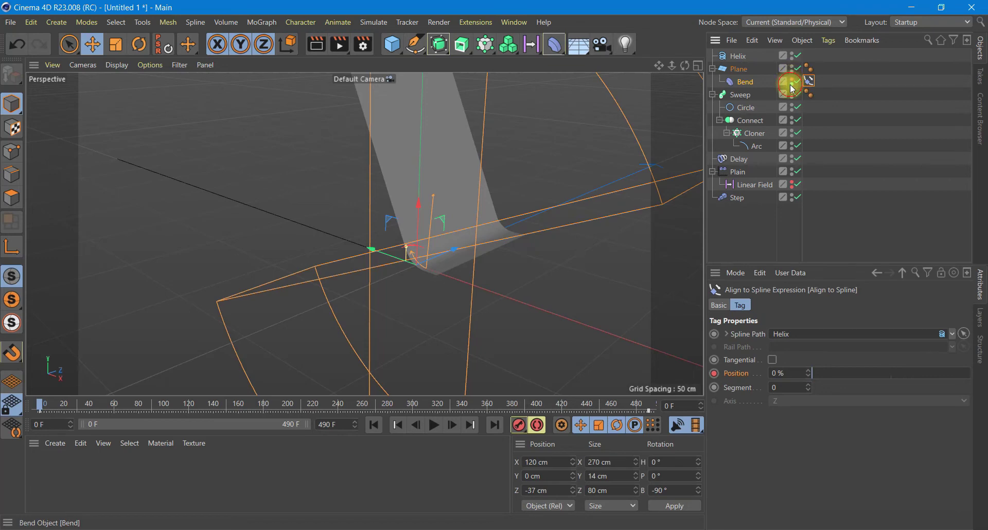
{"action": "left_click", "coordinate": [894, 219]}
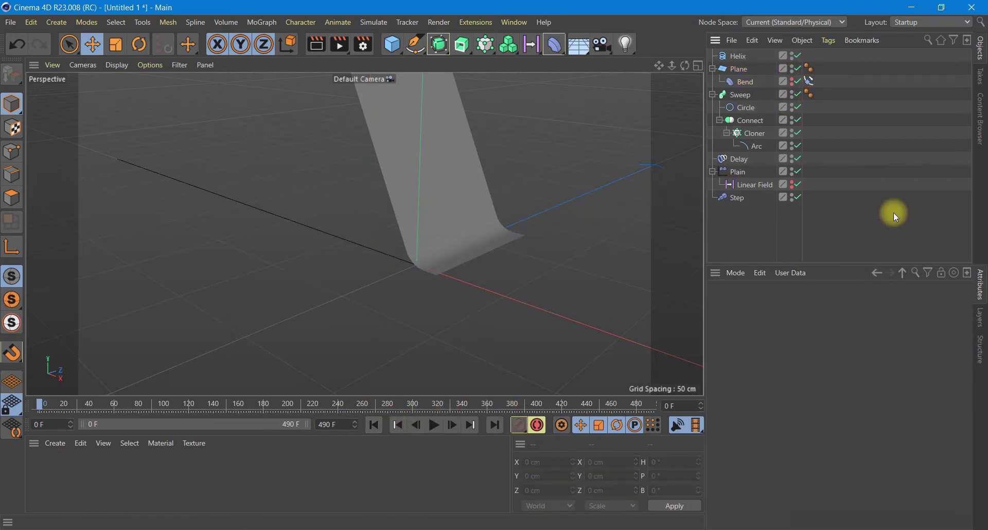
Preview playback and nudge the plane along Z from 37 cm to 33.04 cm
{"action": "left_click", "coordinate": [431, 425]}
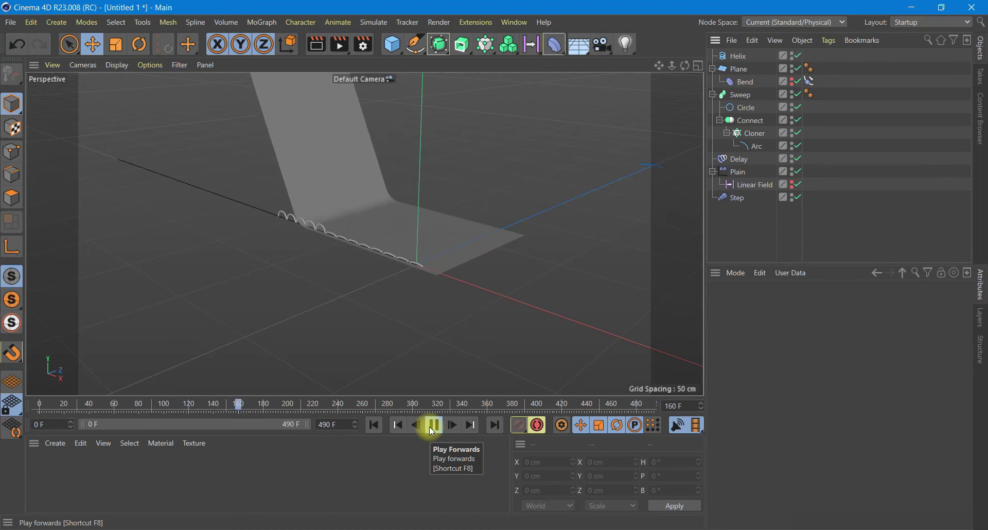
{"action": "left_click", "coordinate": [432, 425]}
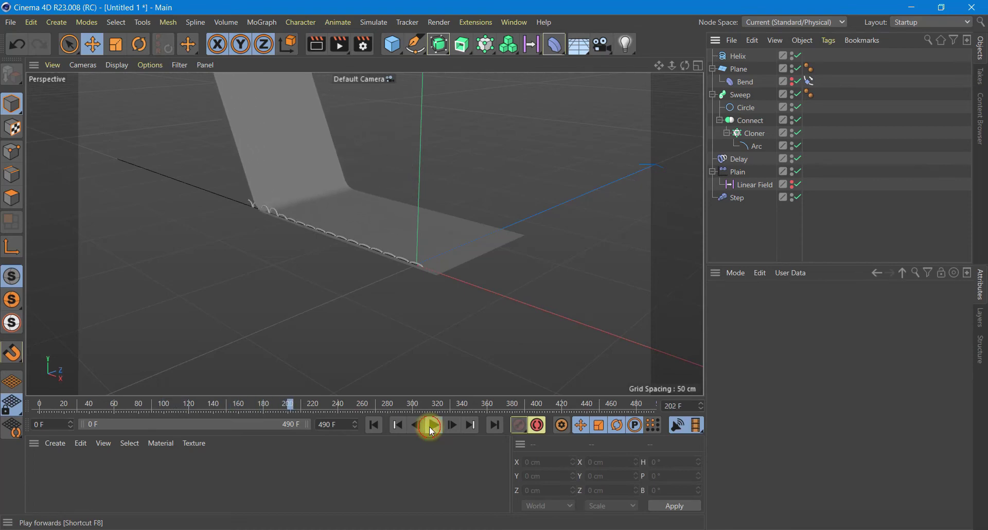
{"action": "left_click", "coordinate": [365, 427]}
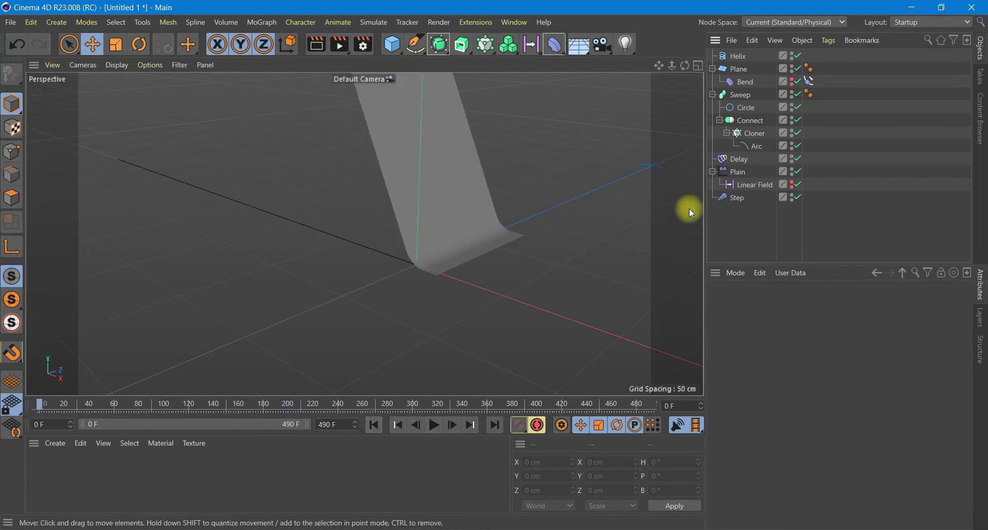
{"action": "left_click", "coordinate": [738, 71]}
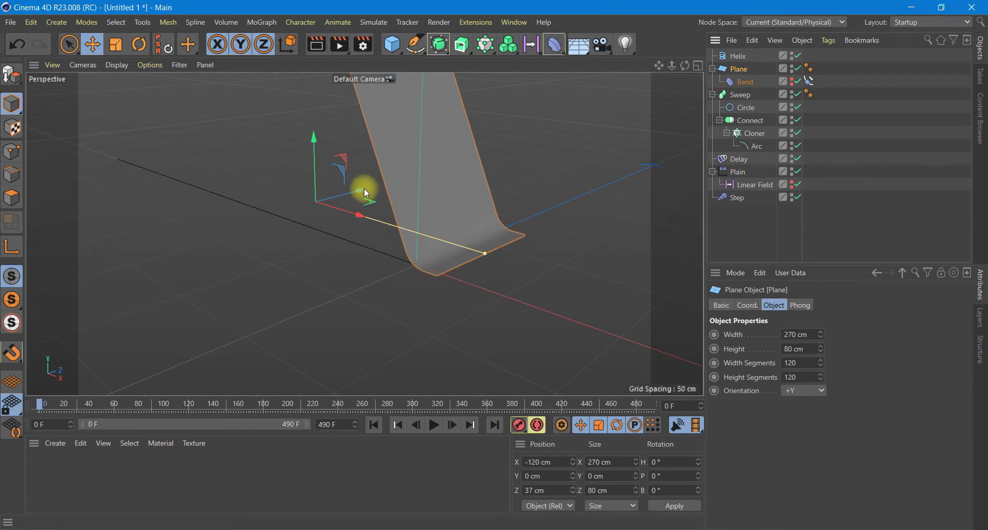
{"action": "left_click", "coordinate": [433, 425]}
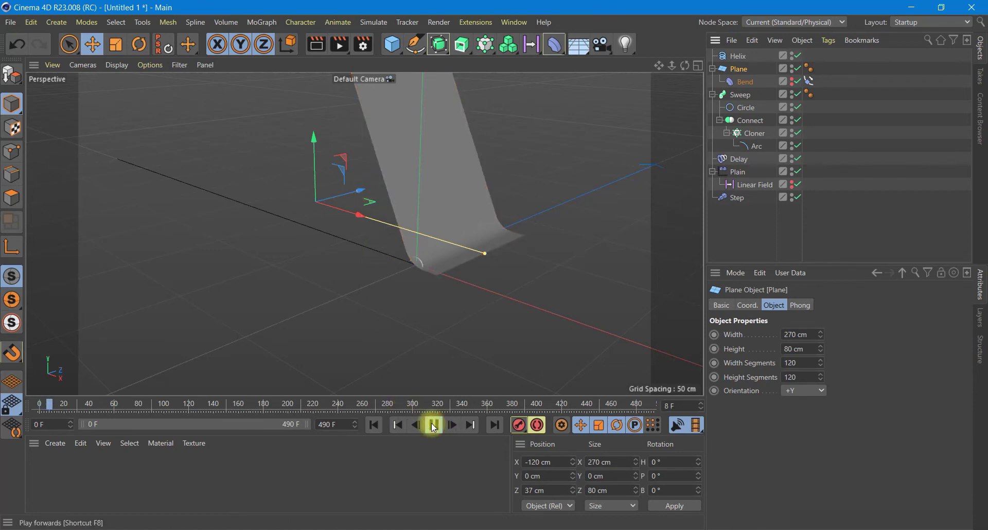
{"action": "left_click", "coordinate": [434, 425]}
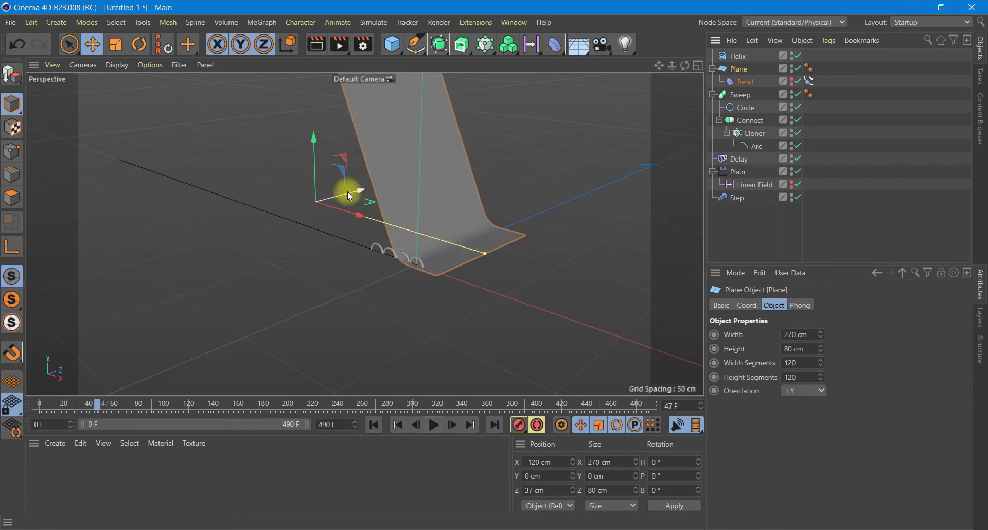
{"action": "left_click_drag", "start_coordinate": [351, 194], "coordinate": [345, 190]}
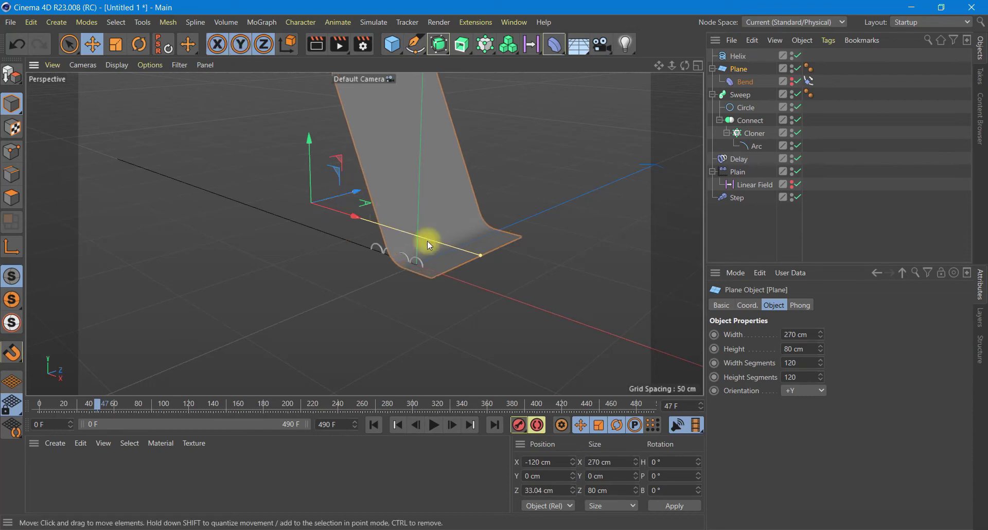
{"action": "left_click", "coordinate": [374, 424]}
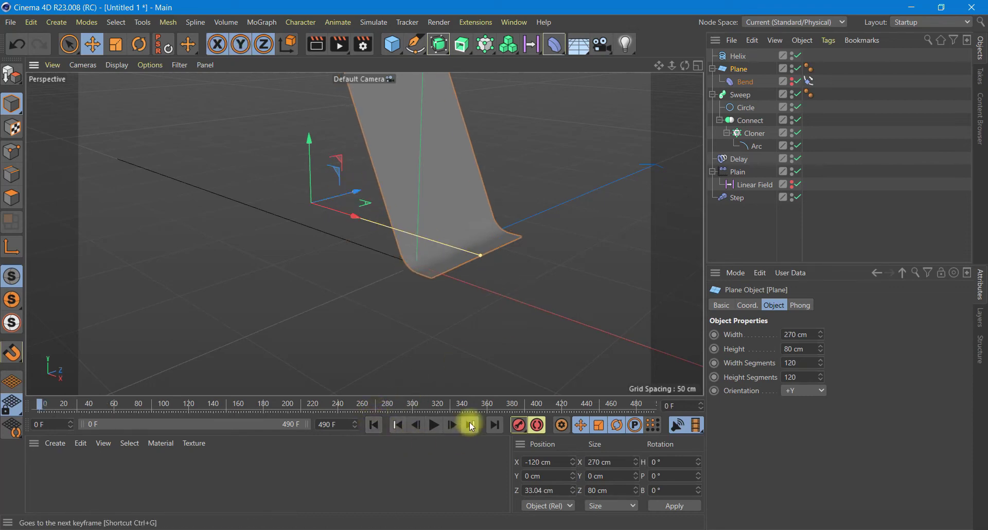
{"action": "left_click", "coordinate": [433, 425]}
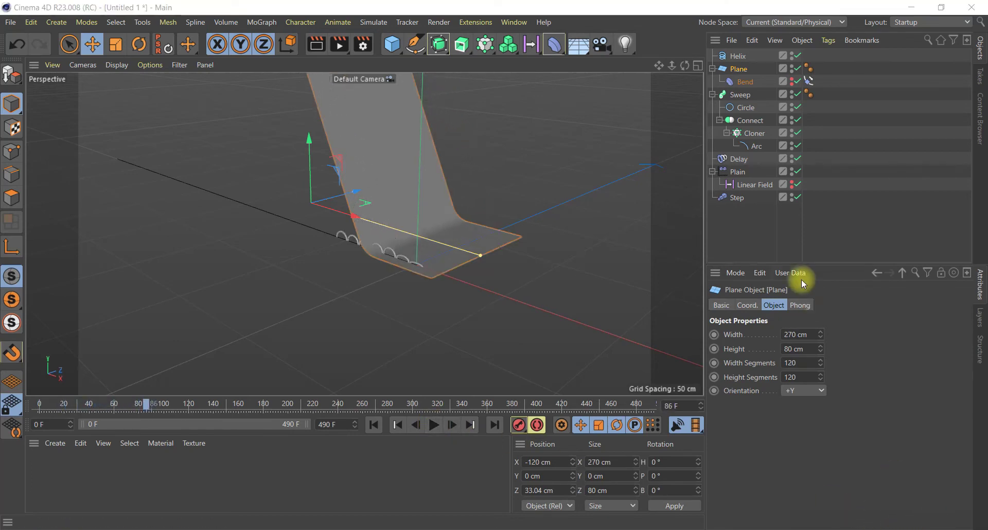
{"action": "left_click", "coordinate": [741, 75]}
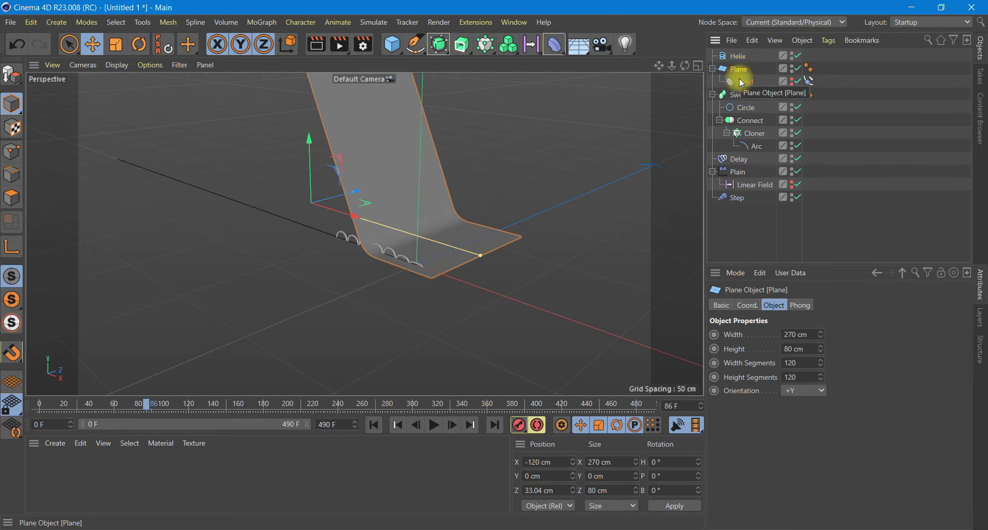
{"action": "left_click", "coordinate": [554, 44]}
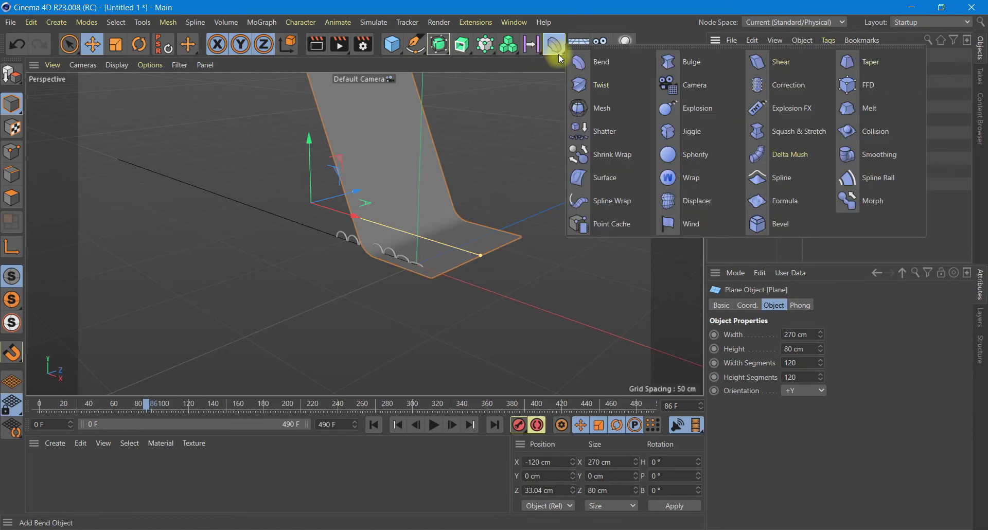
Add a Displacer deformer and place it after Bend under the Plane
{"action": "left_click", "coordinate": [686, 212], "text": "shift"}
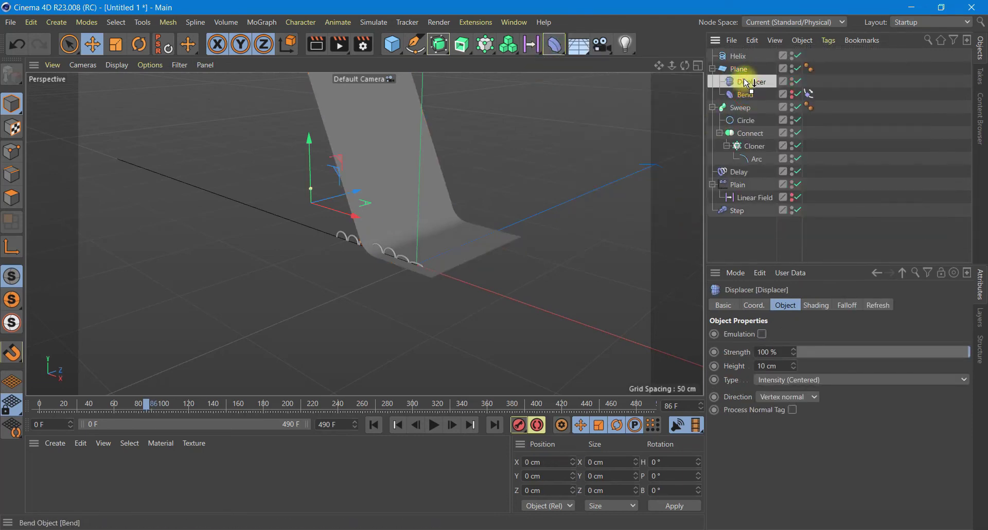
{"action": "left_click_drag", "start_coordinate": [747, 83], "coordinate": [747, 104]}
{"action": "left_click", "coordinate": [748, 98]}
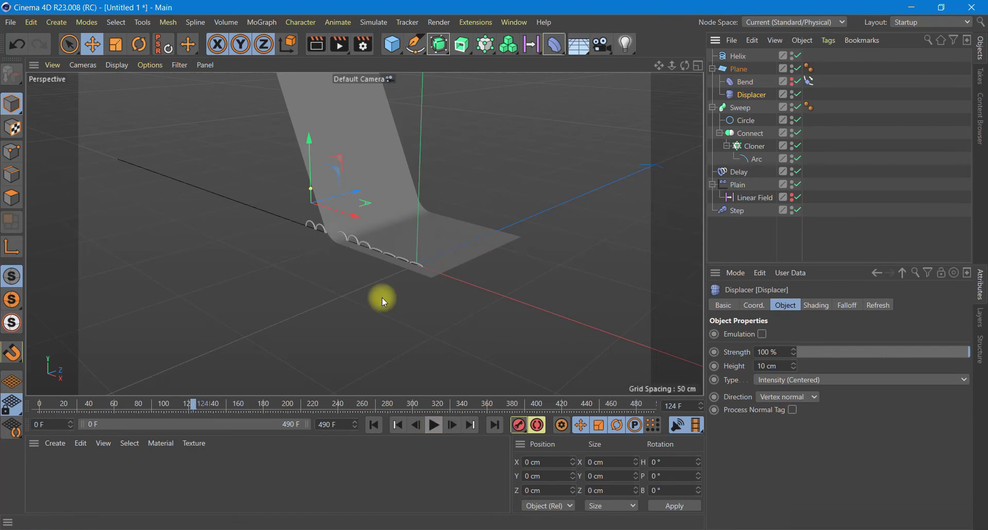
{"action": "left_click", "coordinate": [433, 425]}
{"action": "scroll", "coordinate": [353, 269], "scroll_direction": "up", "scroll_amount": 4}
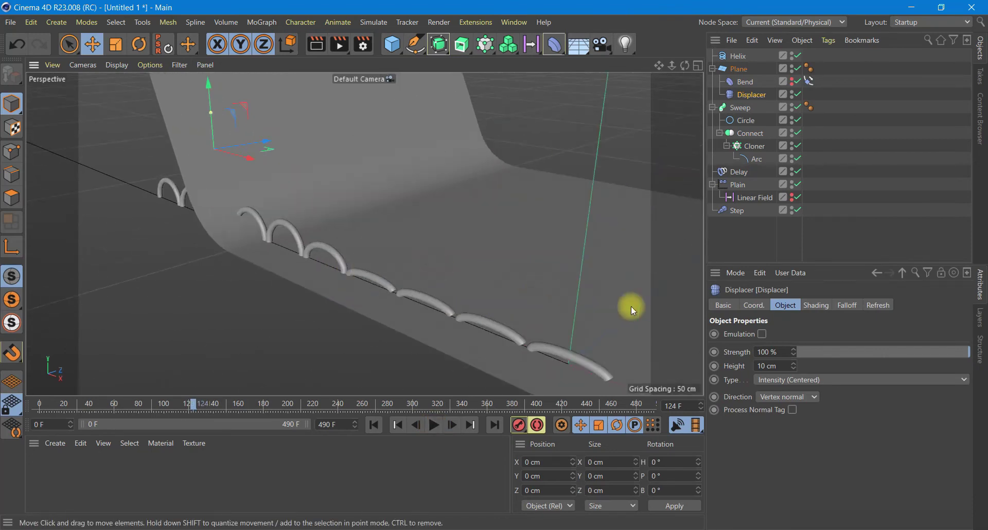
Set the Displacer height to −1 cm, direction Planar, orientation +Y
{"action": "left_click", "coordinate": [778, 366]}
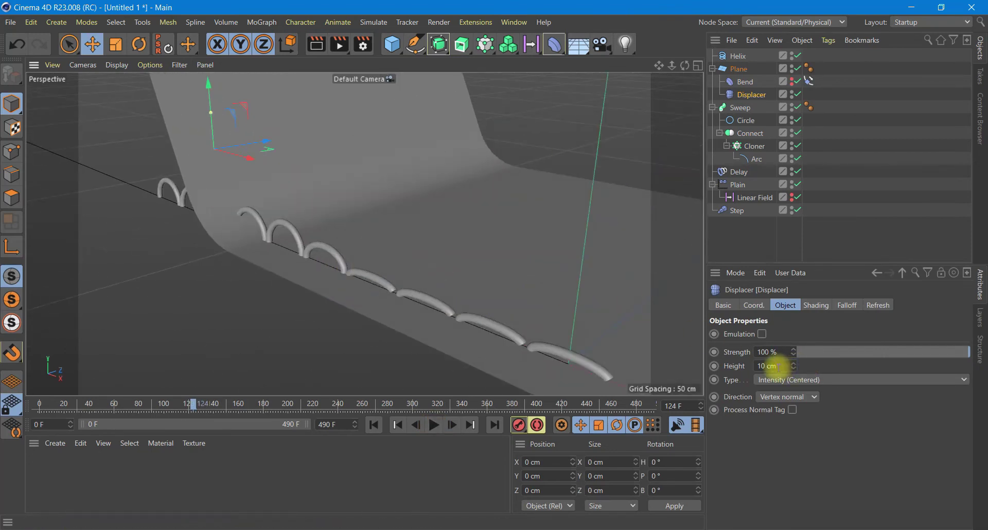
{"action": "double_click", "coordinate": [776, 366]}
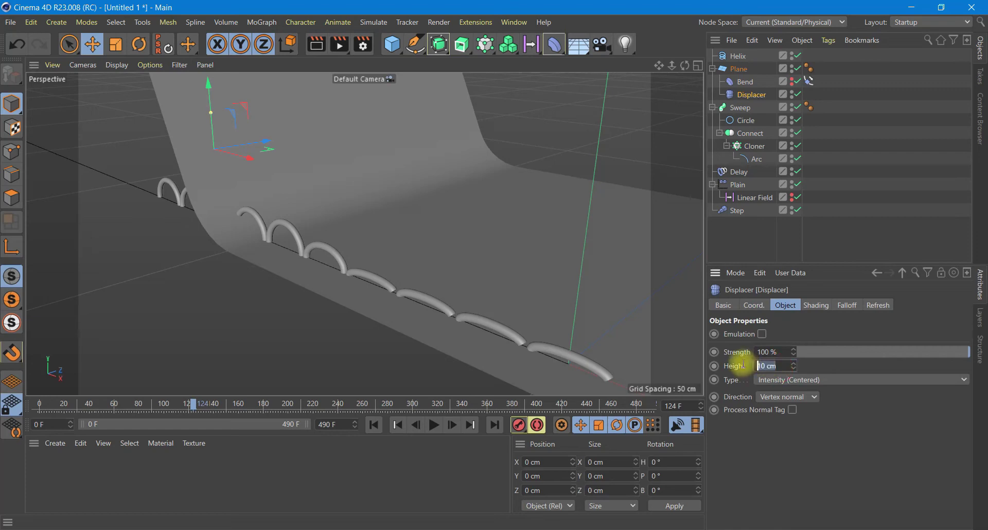
{"action": "type", "text": "-"}
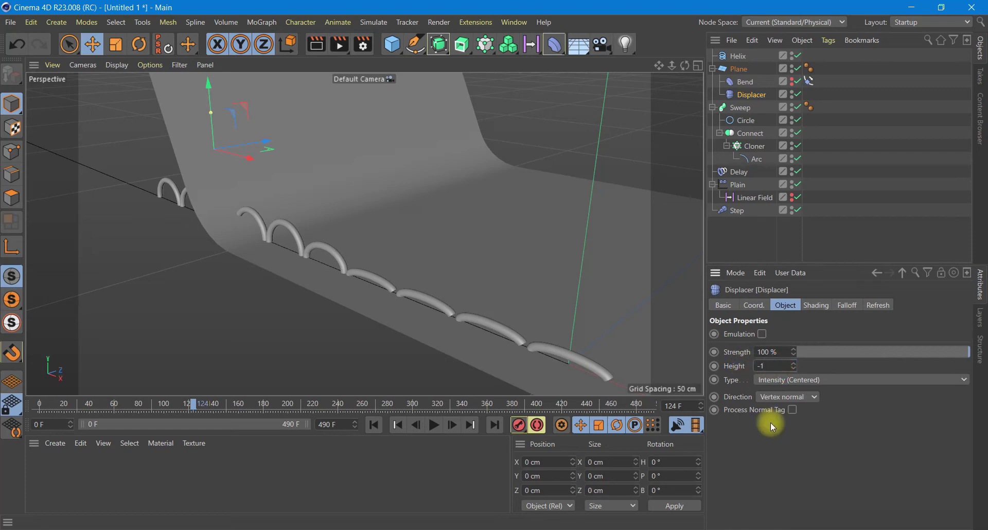
{"action": "left_click", "coordinate": [810, 398]}
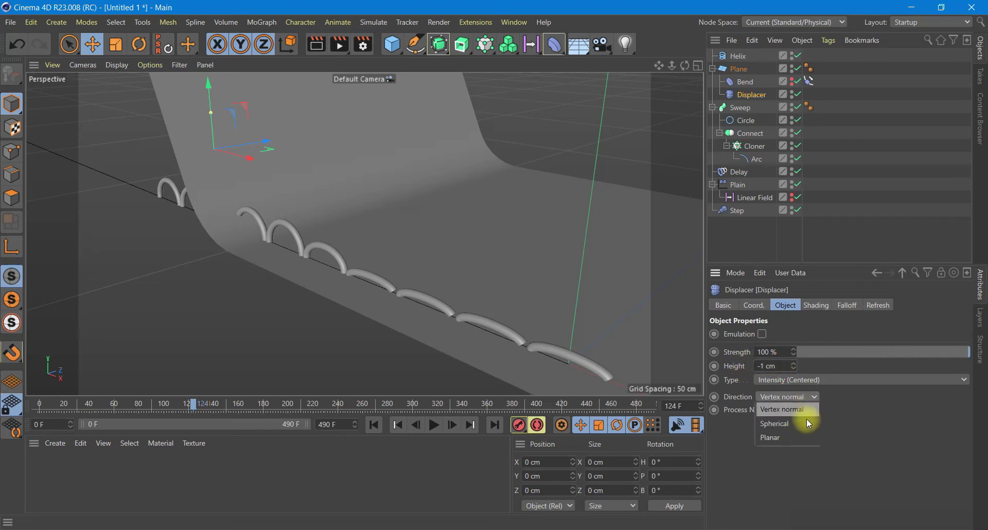
{"action": "left_click", "coordinate": [796, 441]}
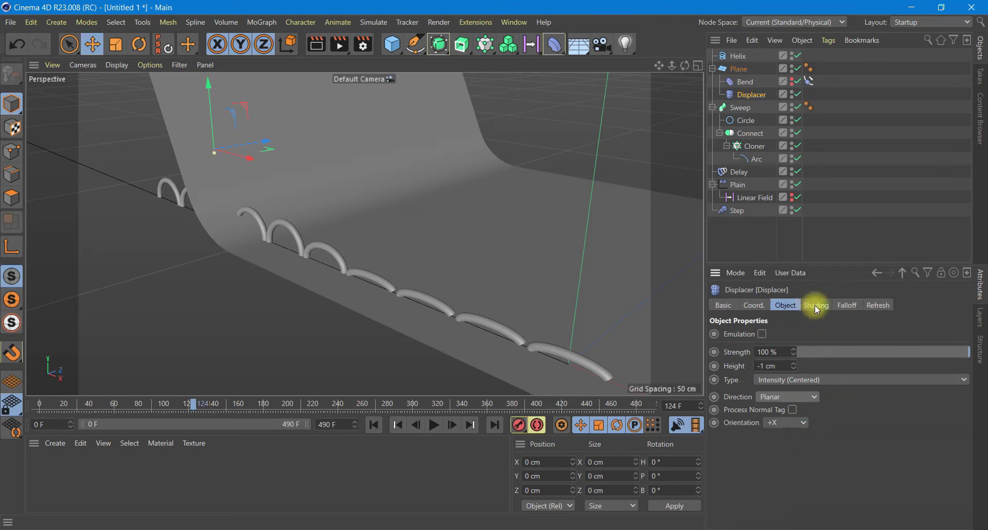
{"action": "left_click", "coordinate": [785, 423]}
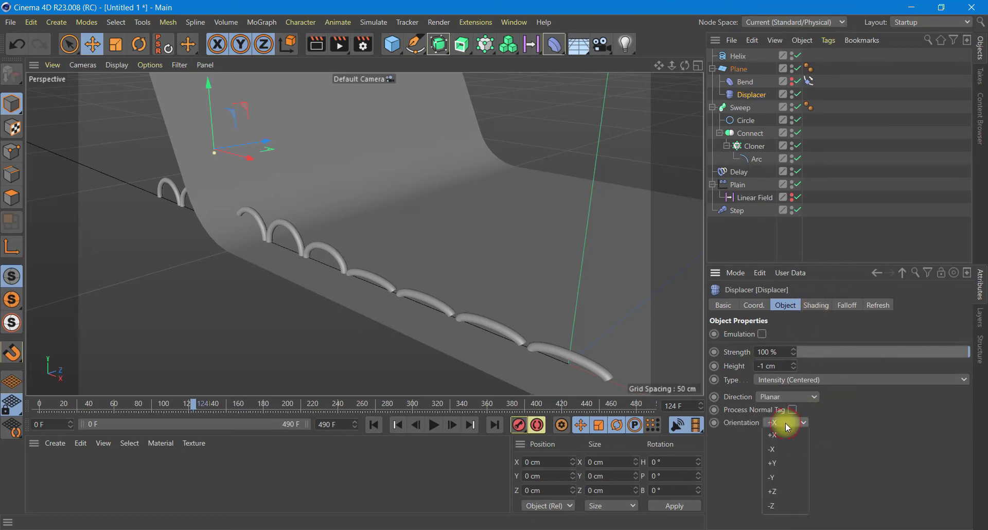
{"action": "left_click", "coordinate": [780, 465]}
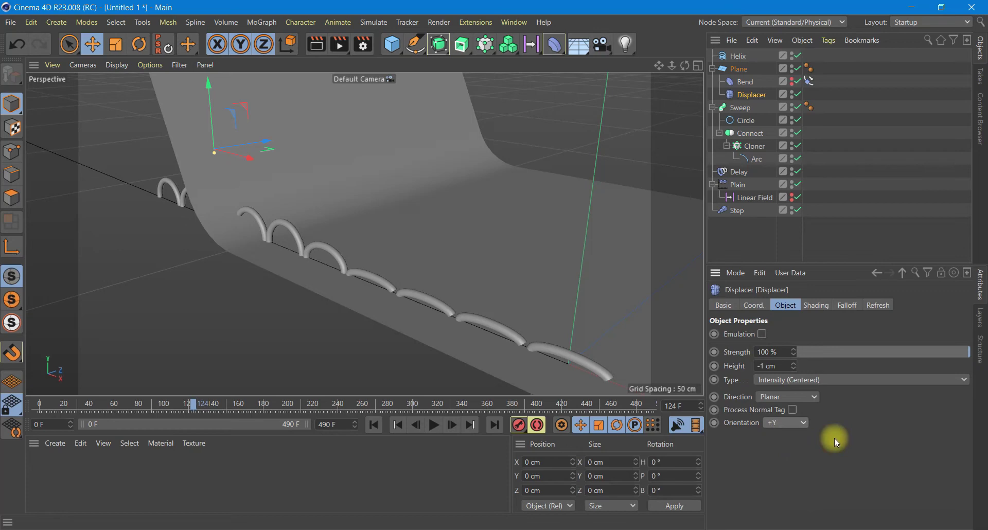
Assign a white Color shader as the Displacer's shading source
{"action": "left_click", "coordinate": [815, 307]}
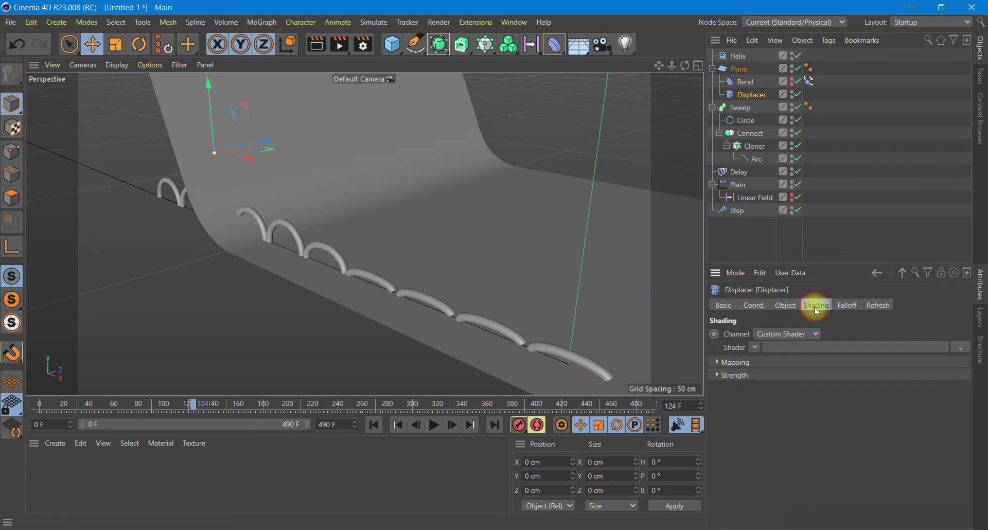
{"action": "left_click", "coordinate": [755, 346]}
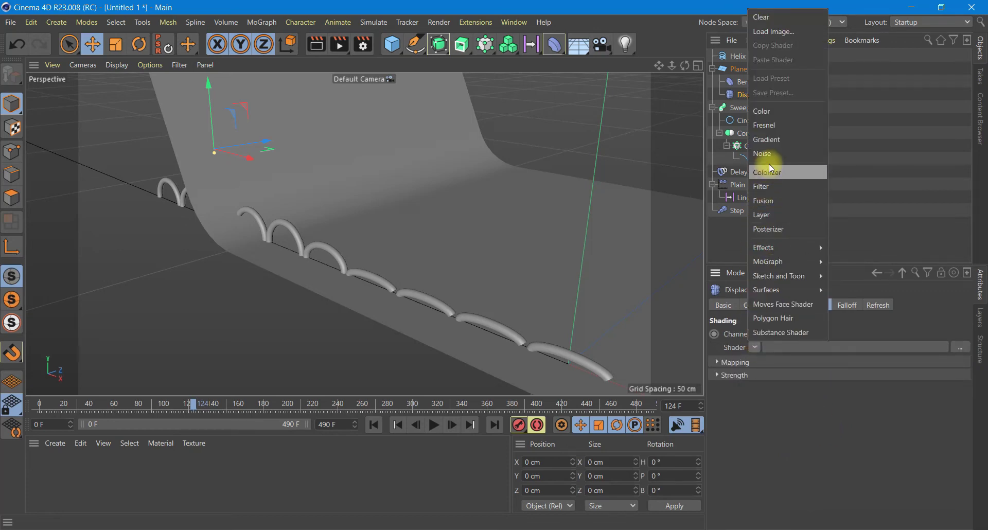
{"action": "left_click", "coordinate": [780, 119]}
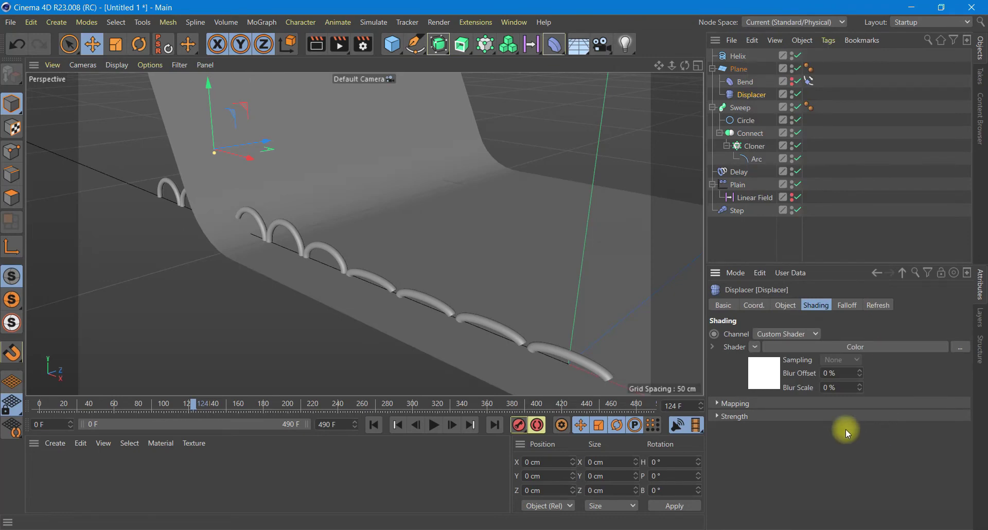
{"action": "left_click", "coordinate": [761, 383]}
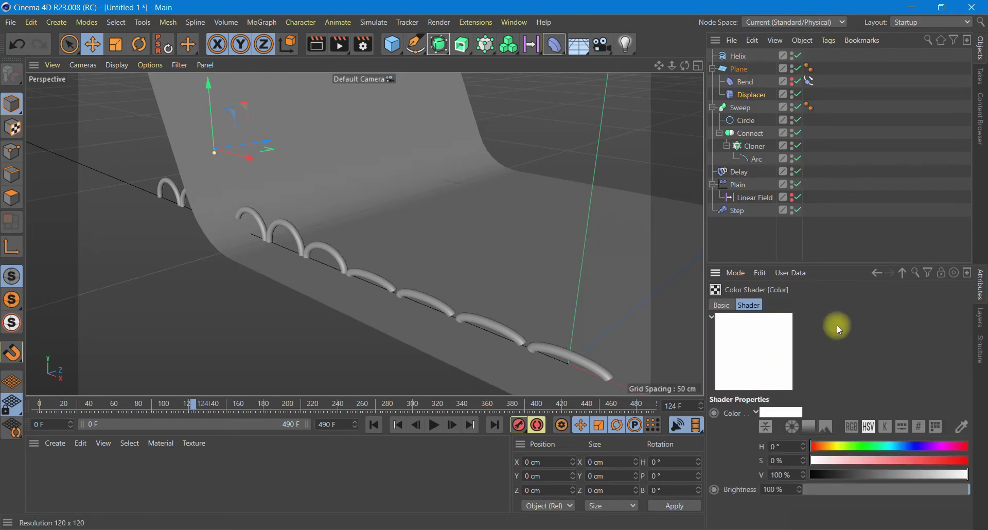
{"action": "left_click", "coordinate": [873, 273]}
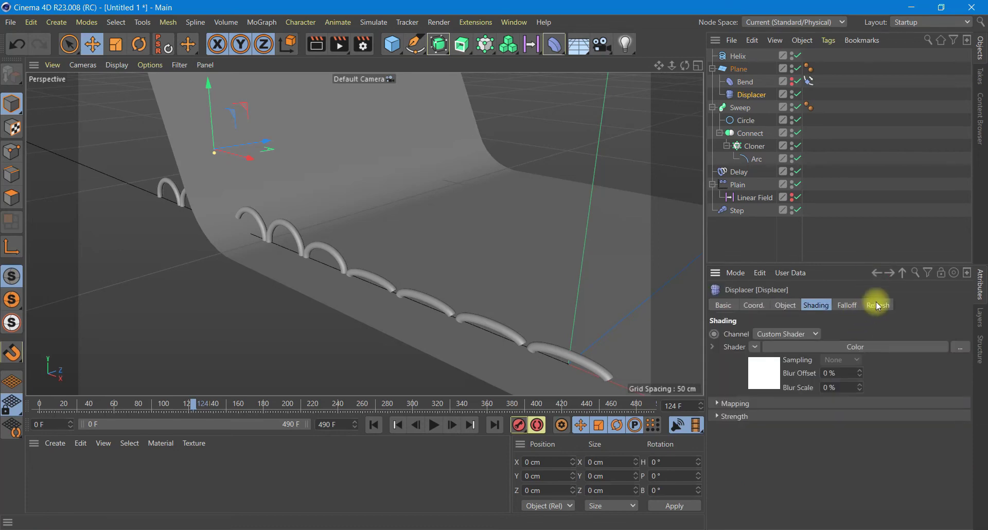
{"action": "left_click", "coordinate": [846, 304]}
Add the Helix as a falloff field using Radius mode at 1 cm, then render and play
{"action": "left_click_drag", "start_coordinate": [739, 56], "coordinate": [778, 378]}
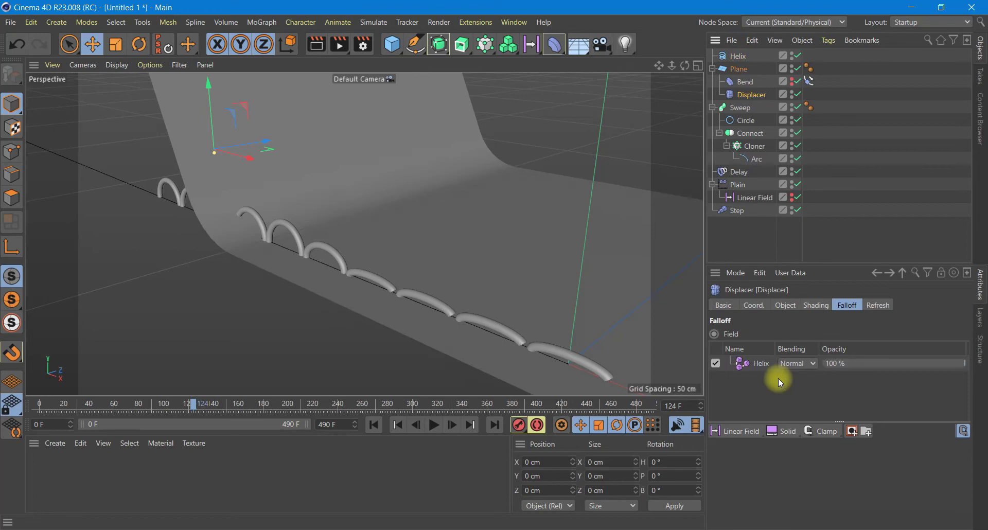
{"action": "left_click", "coordinate": [758, 363]}
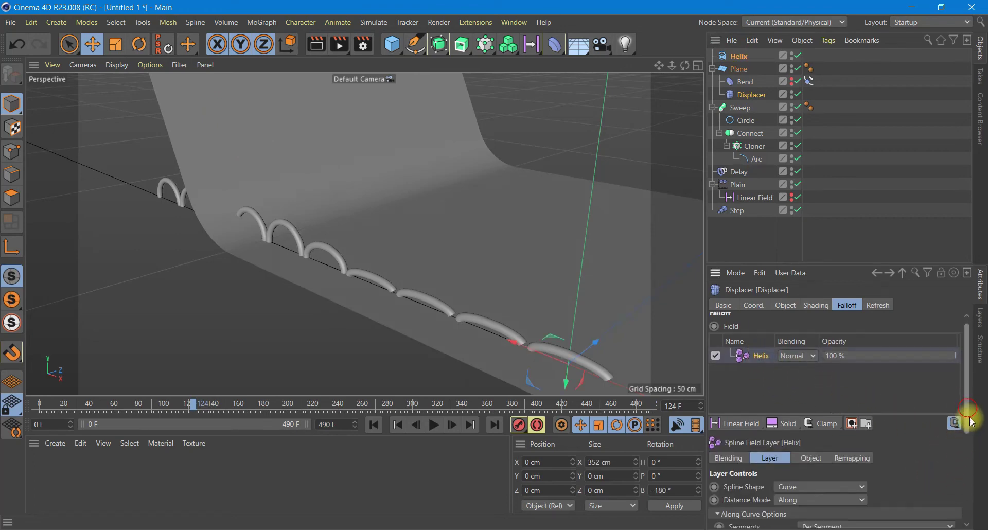
{"action": "left_click_drag", "start_coordinate": [966, 405], "coordinate": [968, 453]}
{"action": "left_click", "coordinate": [833, 414]}
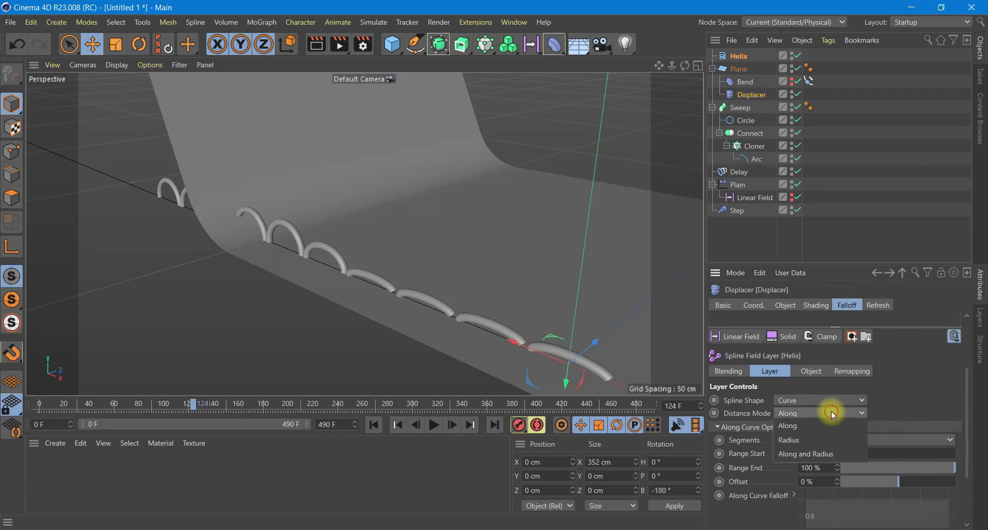
{"action": "left_click", "coordinate": [809, 440]}
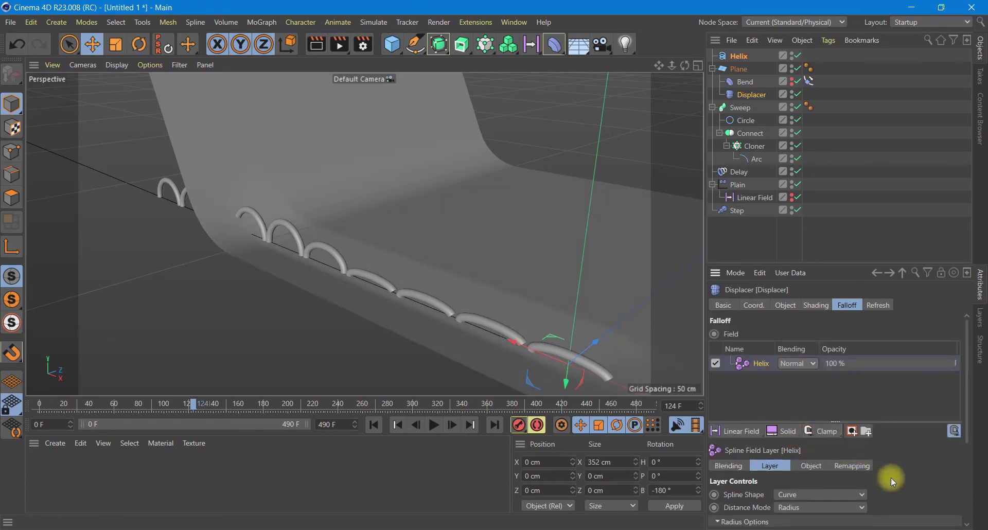
{"action": "scroll", "coordinate": [962, 437], "scroll_direction": "down", "scroll_amount": 3}
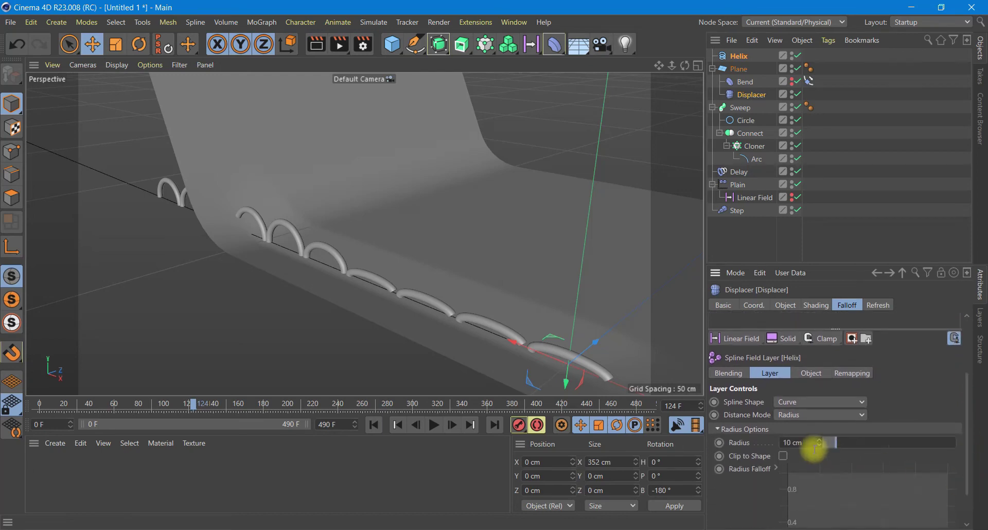
{"action": "left_click", "coordinate": [804, 444]}
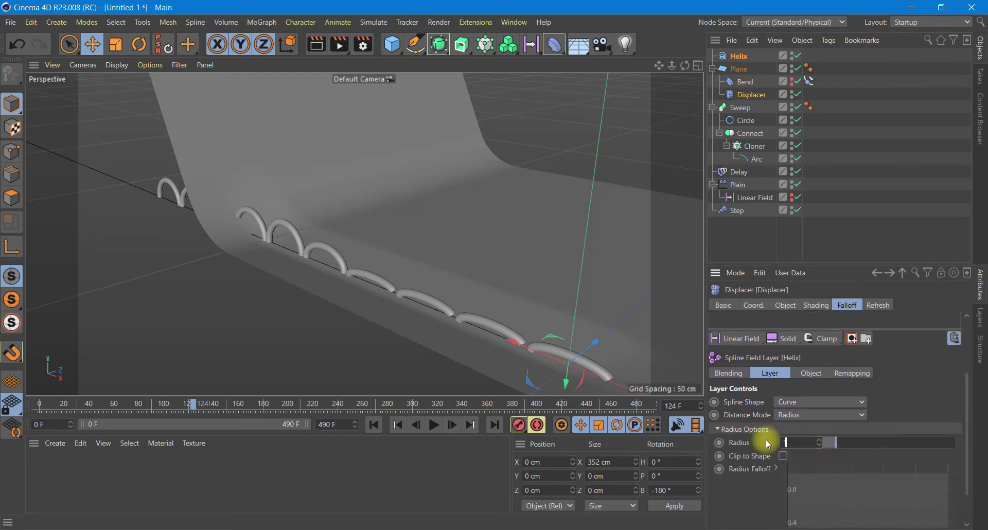
{"action": "type", "text": "1"}
{"action": "key", "text": "Return"}
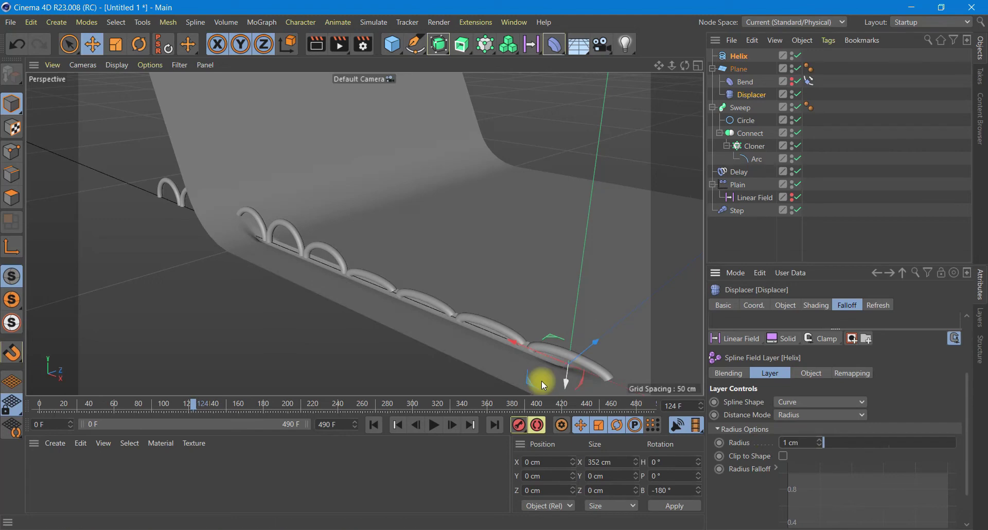
{"action": "left_click", "coordinate": [316, 45]}
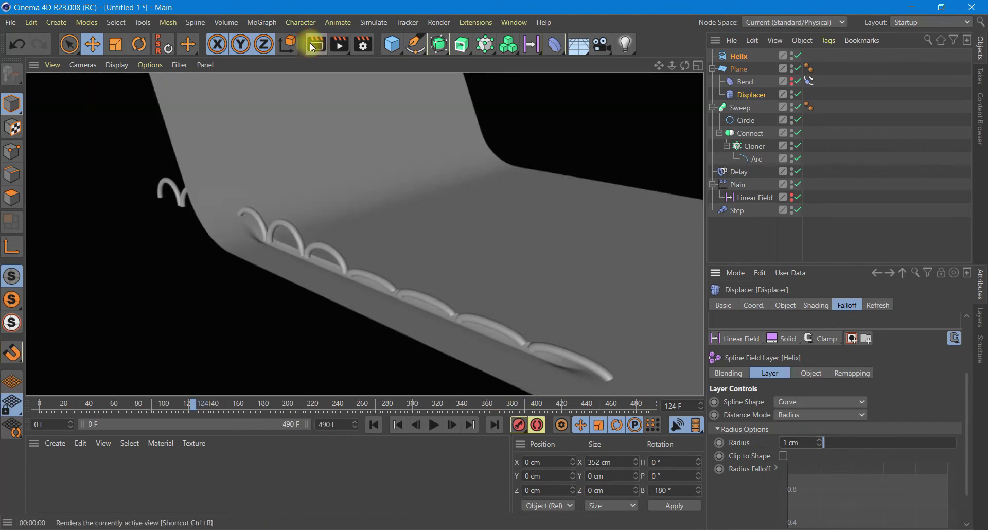
{"action": "left_click", "coordinate": [434, 425]}
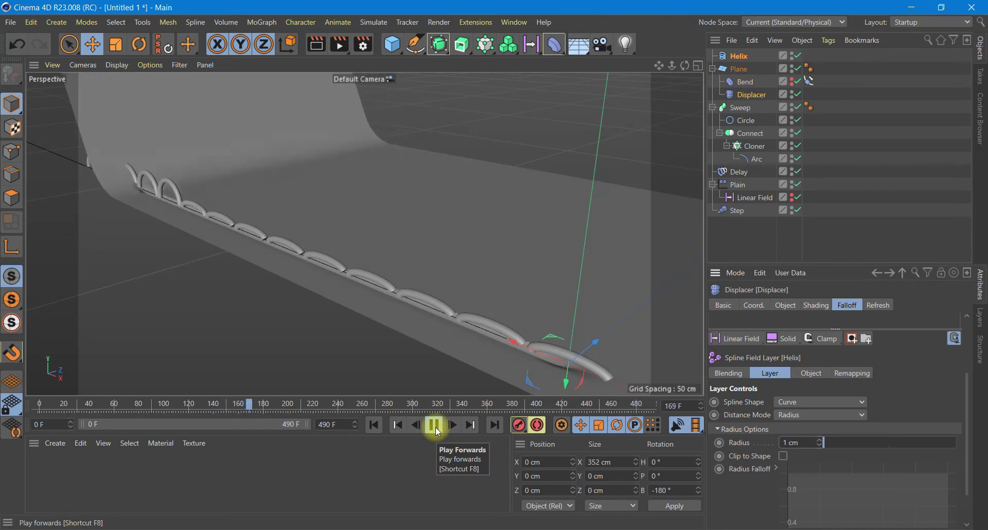
Add a Linear Field to the Displacer falloff with Clip blending and preview playback
{"action": "left_click", "coordinate": [435, 426]}
{"action": "left_click", "coordinate": [373, 426]}
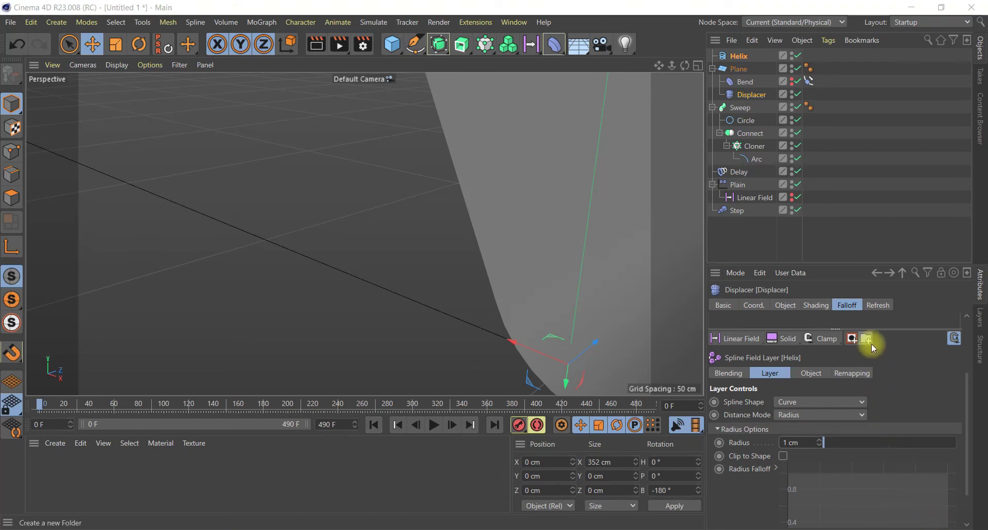
{"action": "left_click_drag", "start_coordinate": [963, 432], "coordinate": [964, 379]}
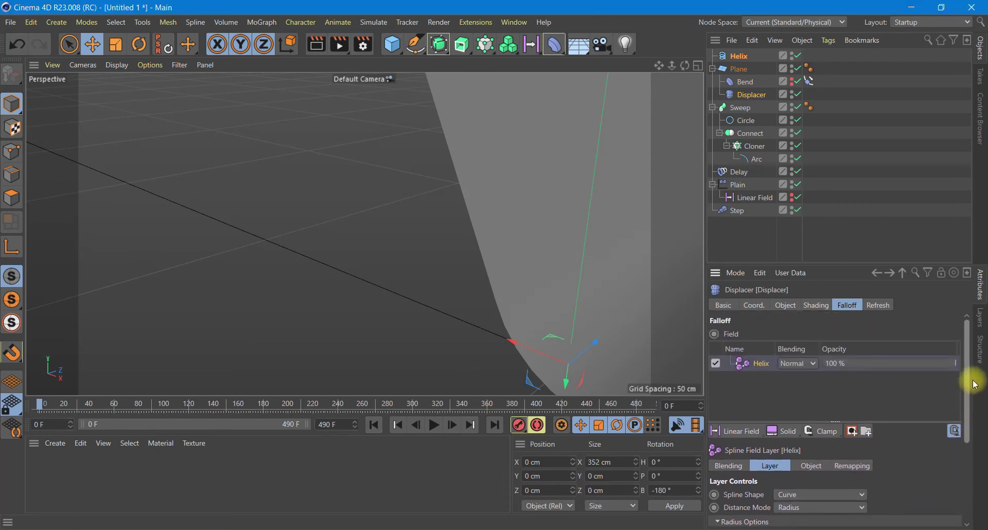
{"action": "left_click_drag", "start_coordinate": [764, 203], "coordinate": [751, 361]}
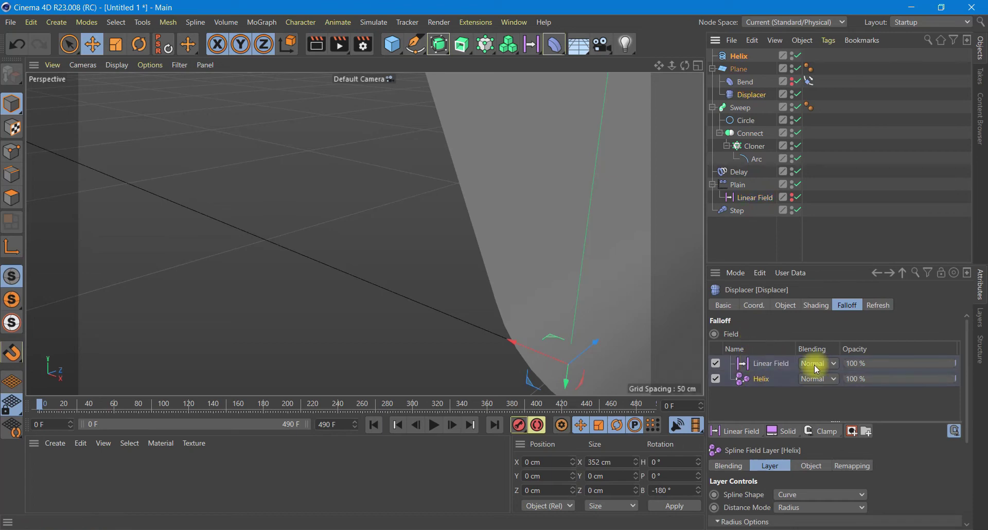
{"action": "left_click", "coordinate": [833, 366]}
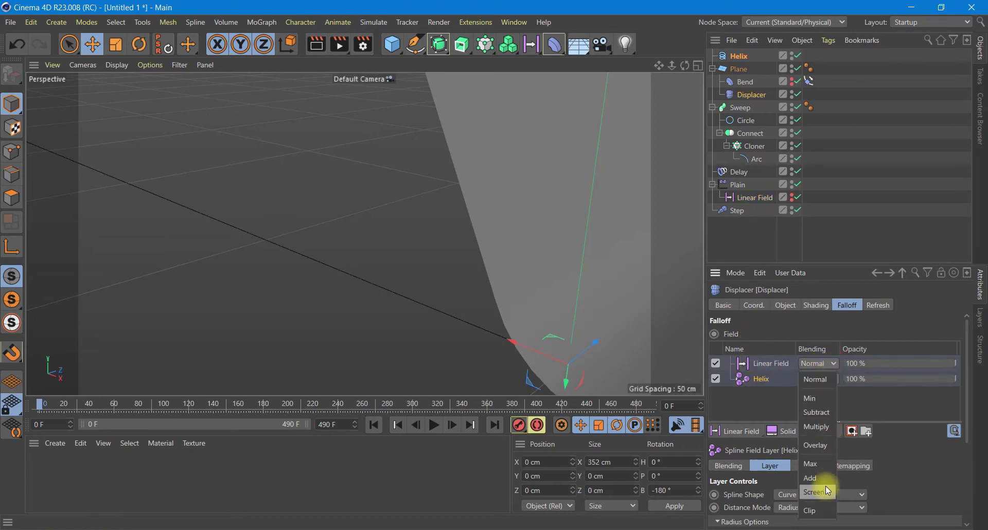
{"action": "left_click", "coordinate": [975, 404]}
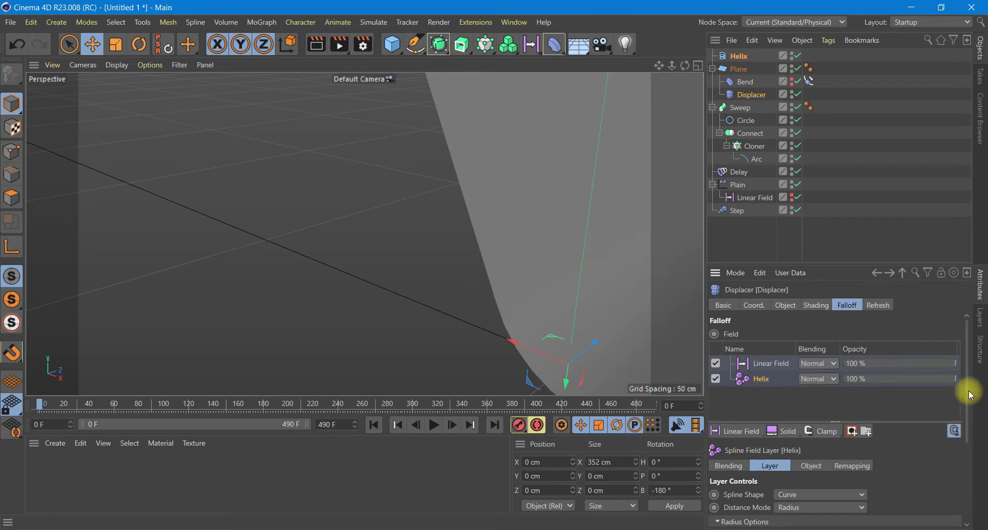
{"action": "mouse_move", "coordinate": [967, 363]}
{"action": "left_mouse_down"}
{"action": "mouse_move", "coordinate": [972, 393]}
{"action": "mouse_move", "coordinate": [968, 380]}
{"action": "left_mouse_up"}
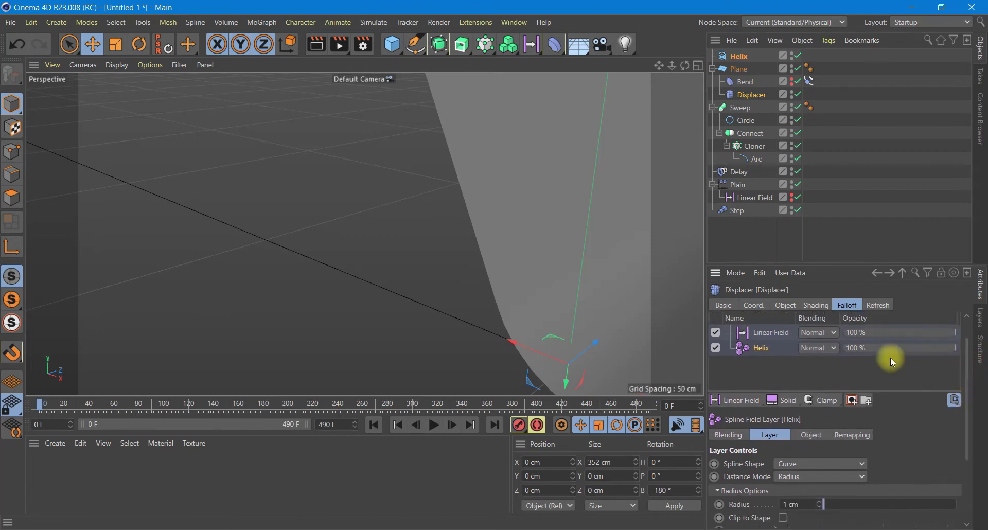
{"action": "left_click_drag", "start_coordinate": [816, 265], "coordinate": [822, 196]}
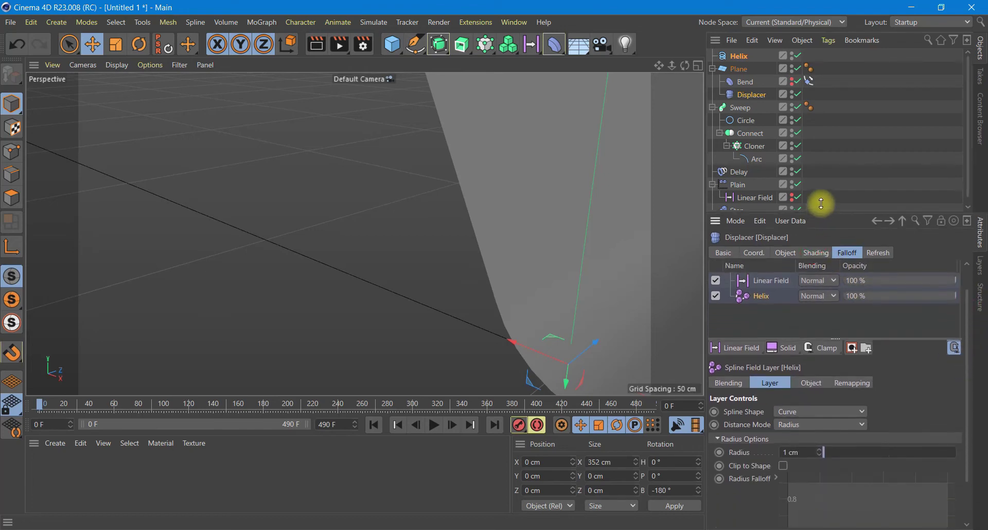
{"action": "left_click", "coordinate": [833, 269]}
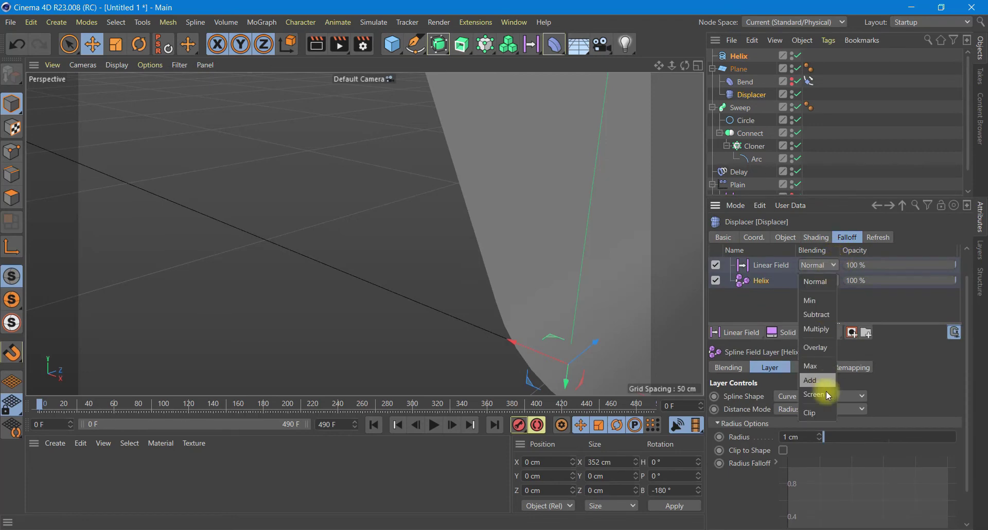
{"action": "left_click", "coordinate": [822, 413]}
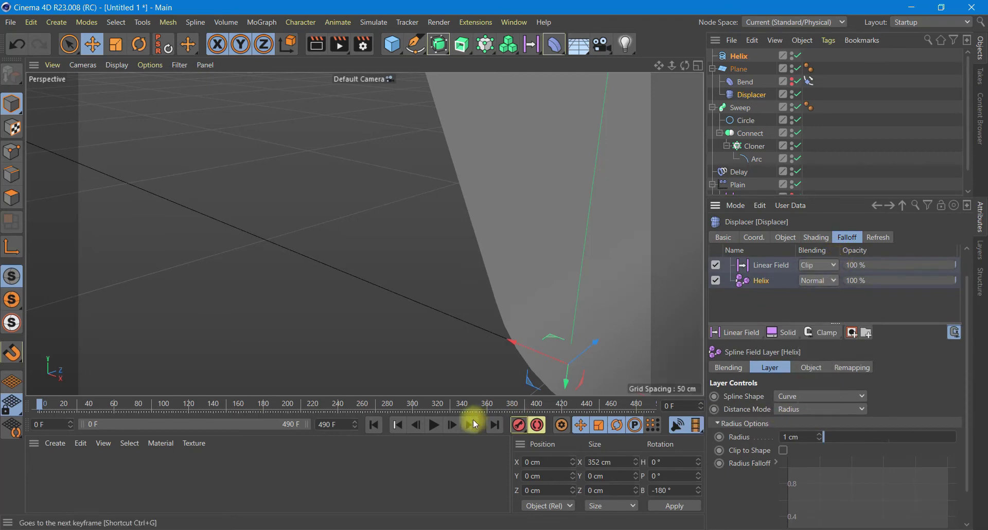
{"action": "left_click", "coordinate": [434, 426]}
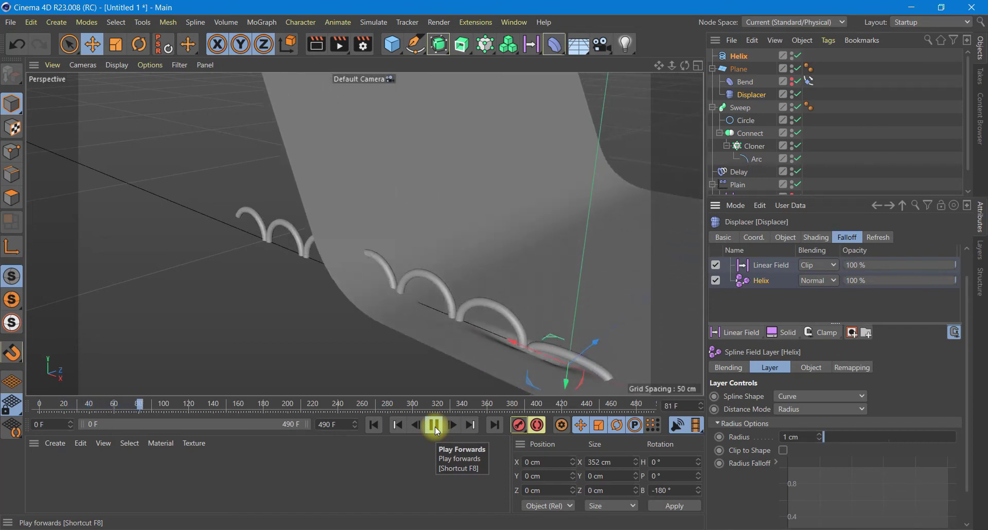
Orbit around the stitch row, preview-render it, stop playback at frame 194, and add a camera
{"action": "left_click", "coordinate": [435, 425]}
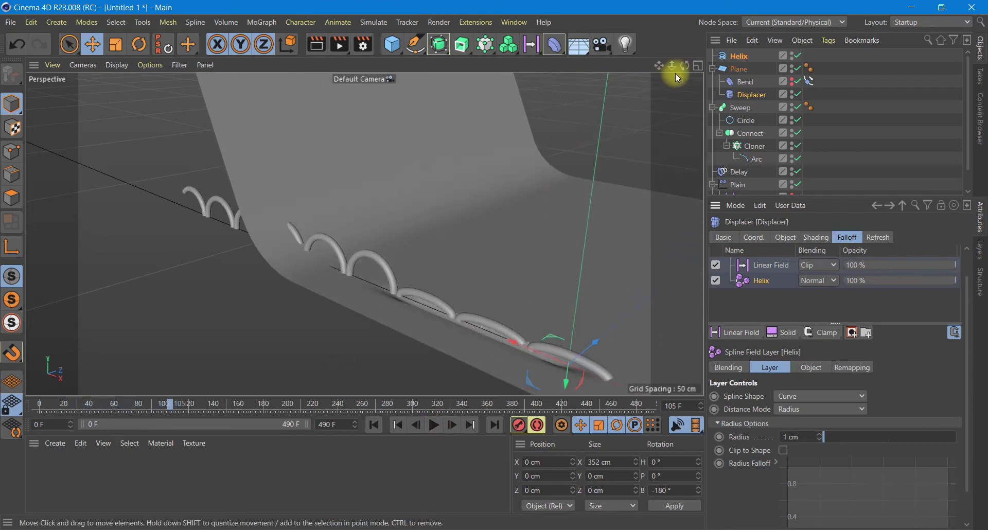
{"action": "mouse_move", "coordinate": [684, 66]}
{"action": "left_mouse_down"}
{"action": "mouse_move", "coordinate": [459, 254]}
{"action": "mouse_move", "coordinate": [621, 144]}
{"action": "left_mouse_up"}
{"action": "left_click", "coordinate": [316, 44]}
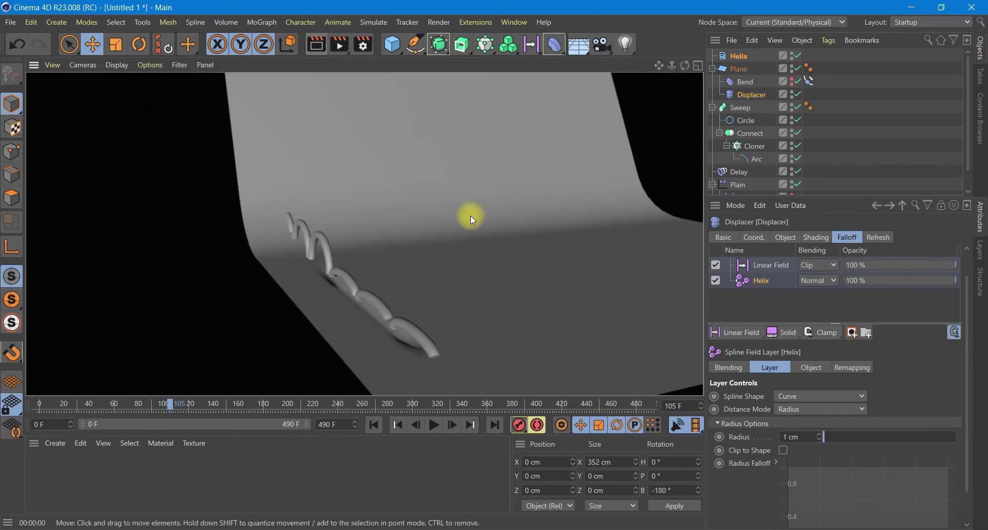
{"action": "left_click", "coordinate": [433, 429]}
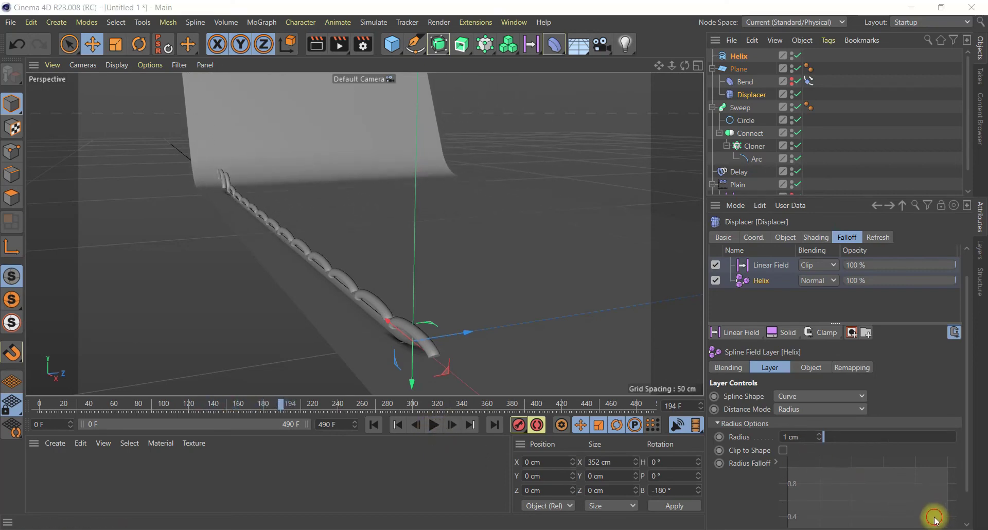
{"action": "left_click", "coordinate": [597, 51]}
Look through the new camera and give it a 150 mm focal length
{"action": "left_click", "coordinate": [796, 55]}
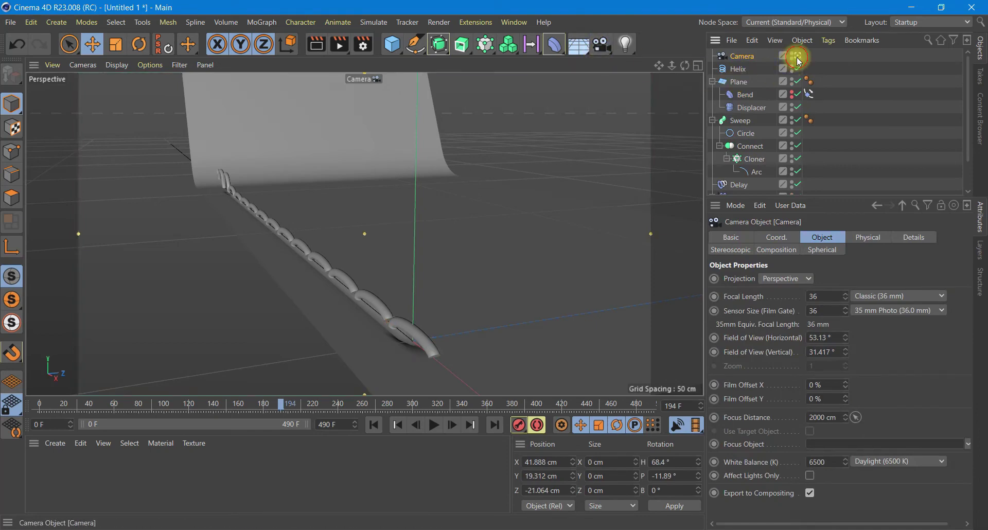
{"action": "left_click", "coordinate": [824, 297]}
{"action": "type", "text": "150"}
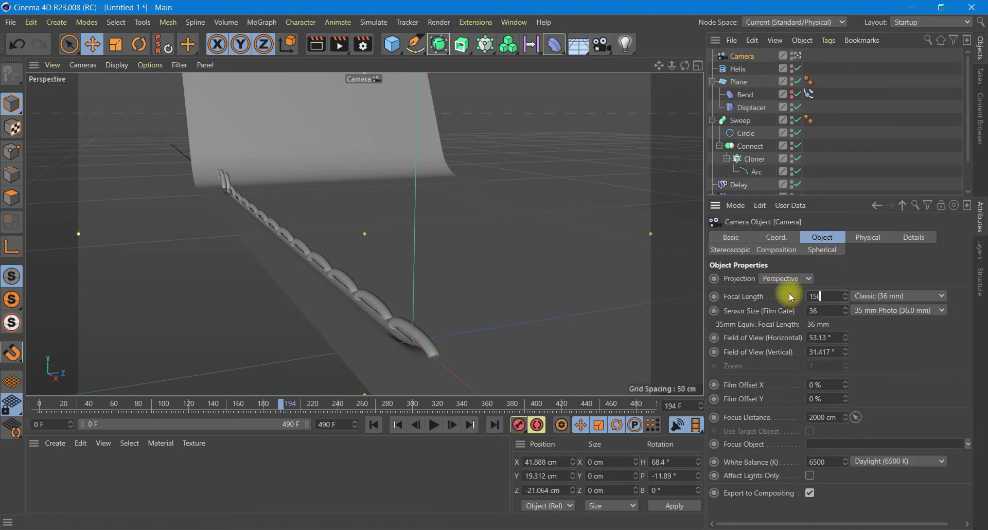
{"action": "key", "text": "Return"}
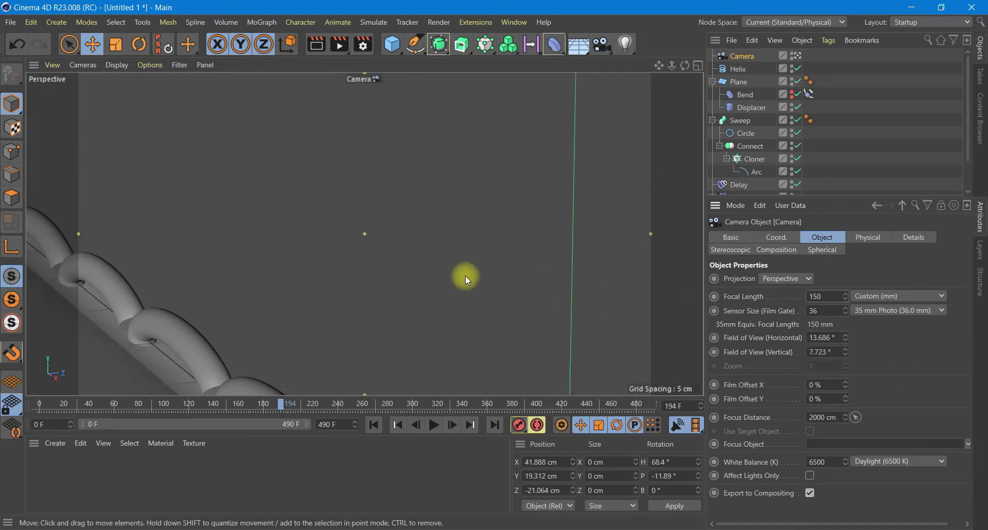
Orbit and pan the camera view to frame the stitch row close up
{"action": "scroll", "coordinate": [406, 270], "scroll_direction": "down", "scroll_amount": 2}
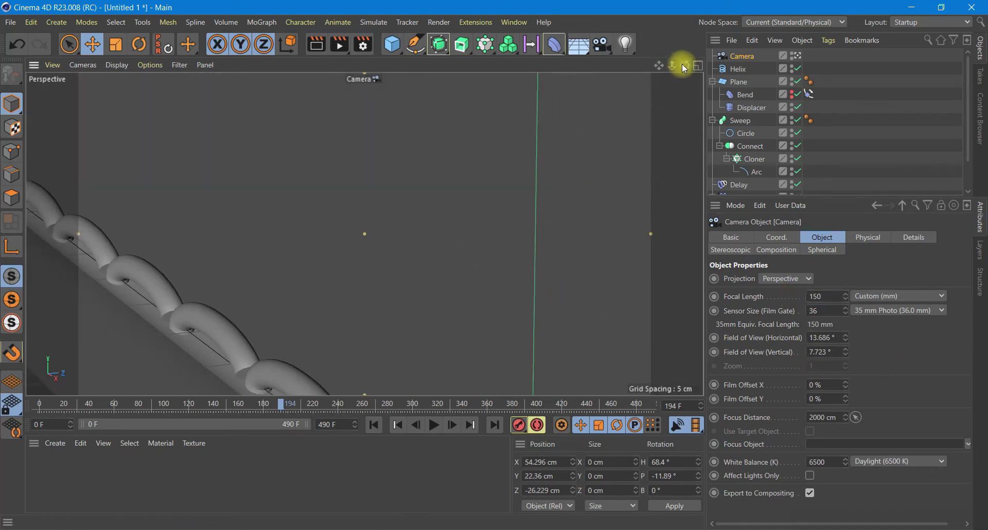
{"action": "left_click_drag", "start_coordinate": [685, 65], "coordinate": [480, 260]}
{"action": "left_click_drag", "start_coordinate": [658, 66], "coordinate": [692, 264]}
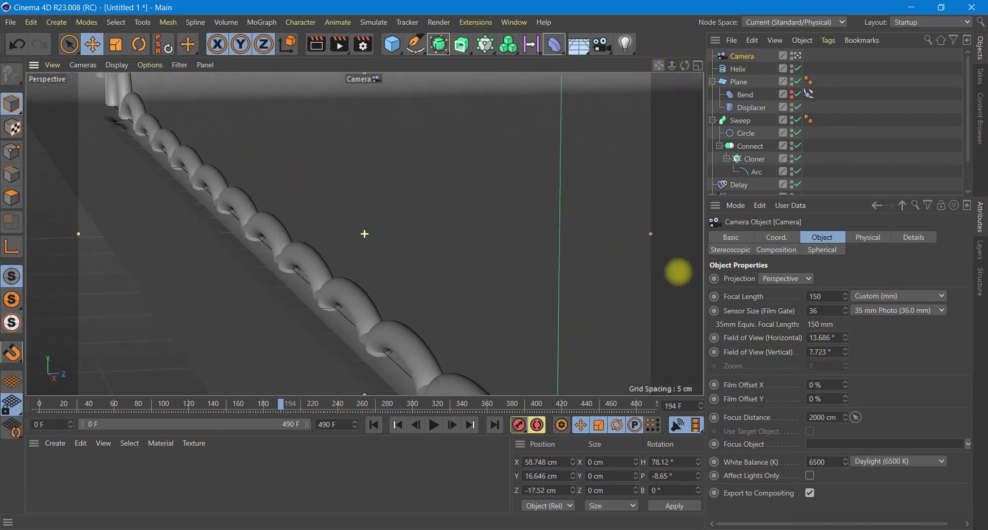
{"action": "left_click_drag", "start_coordinate": [692, 264], "coordinate": [668, 270]}
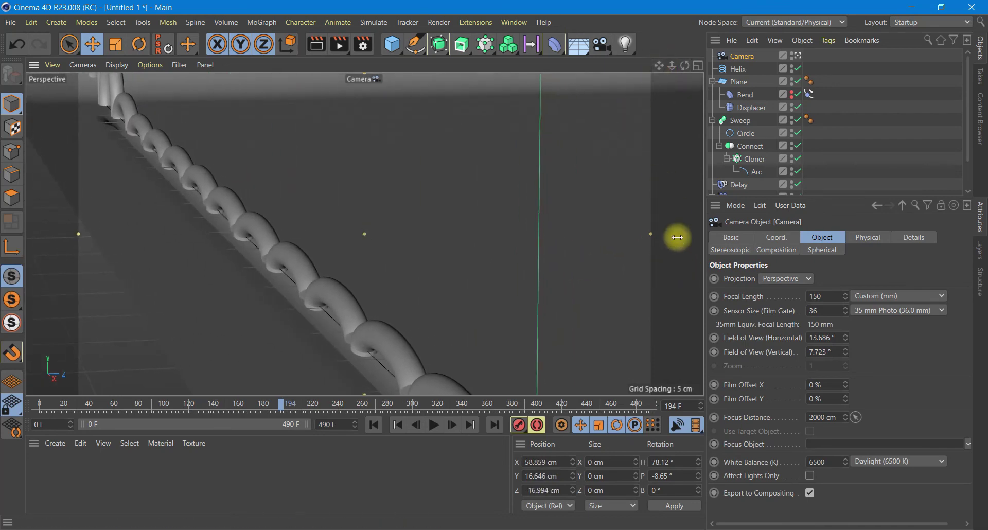
Set the sweep's Circle profile radius to 0.4 cm, after first trying 0.03 cm
{"action": "left_click", "coordinate": [745, 135]}
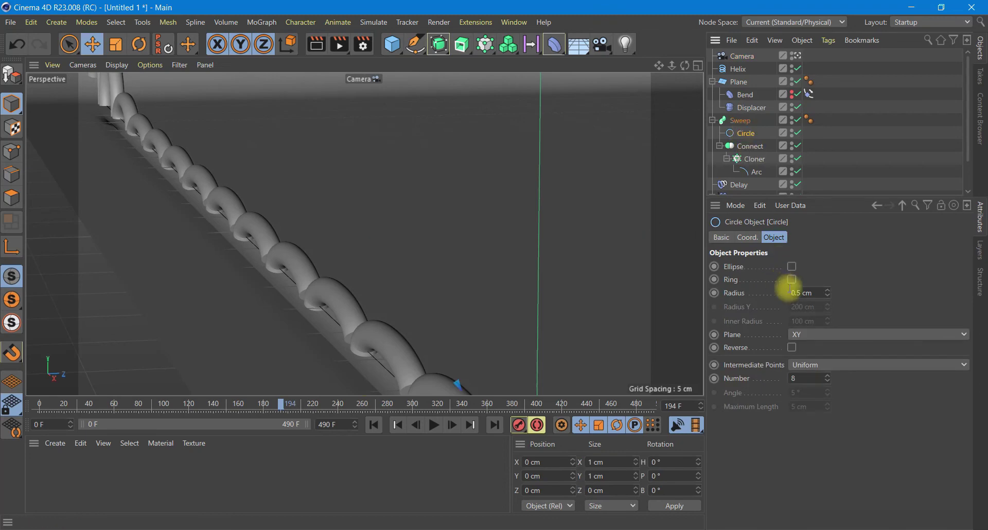
{"action": "left_click", "coordinate": [808, 293]}
{"action": "type", "text": "0.03"}
{"action": "key", "text": "Return"}
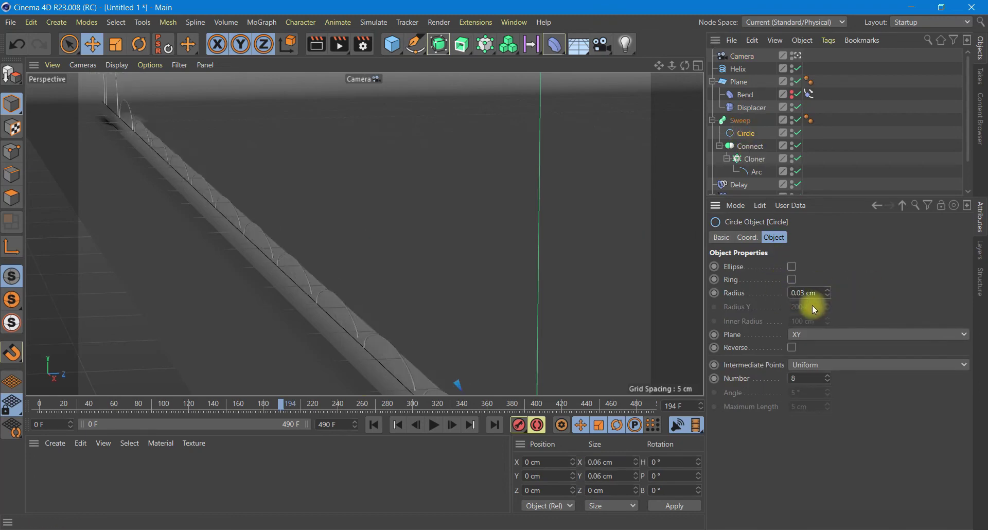
{"action": "left_click_drag", "start_coordinate": [810, 288], "coordinate": [784, 294]}
{"action": "type", "text": "0.4"}
{"action": "left_click", "coordinate": [886, 288]}
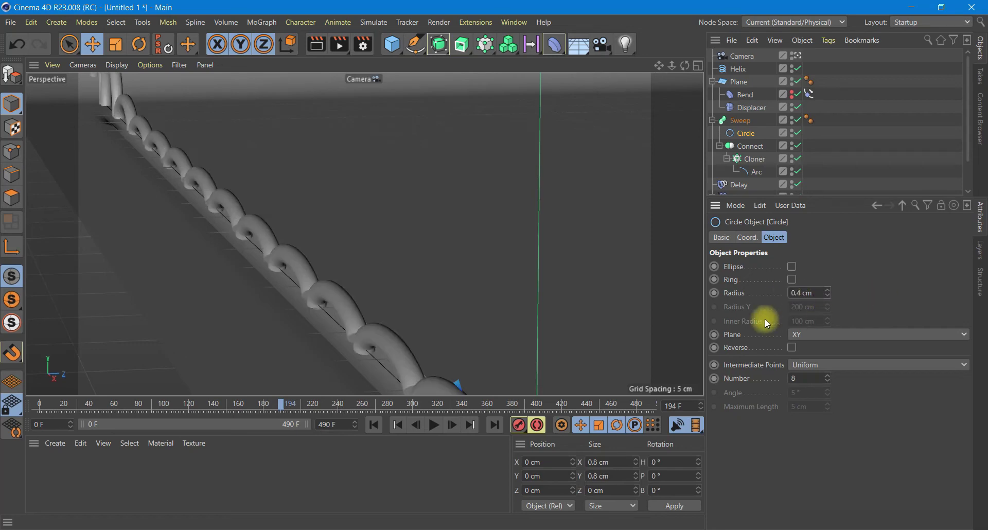
Scroll back up the Object Manager and reselect the Camera object
{"action": "scroll", "coordinate": [400, 319], "scroll_direction": "up", "scroll_amount": 1}
{"action": "scroll", "coordinate": [400, 319], "scroll_direction": "up", "scroll_amount": 1}
{"action": "scroll", "coordinate": [400, 319], "scroll_direction": "up", "scroll_amount": 1}
{"action": "scroll", "coordinate": [400, 319], "scroll_direction": "up", "scroll_amount": 1}
{"action": "left_click", "coordinate": [743, 57]}
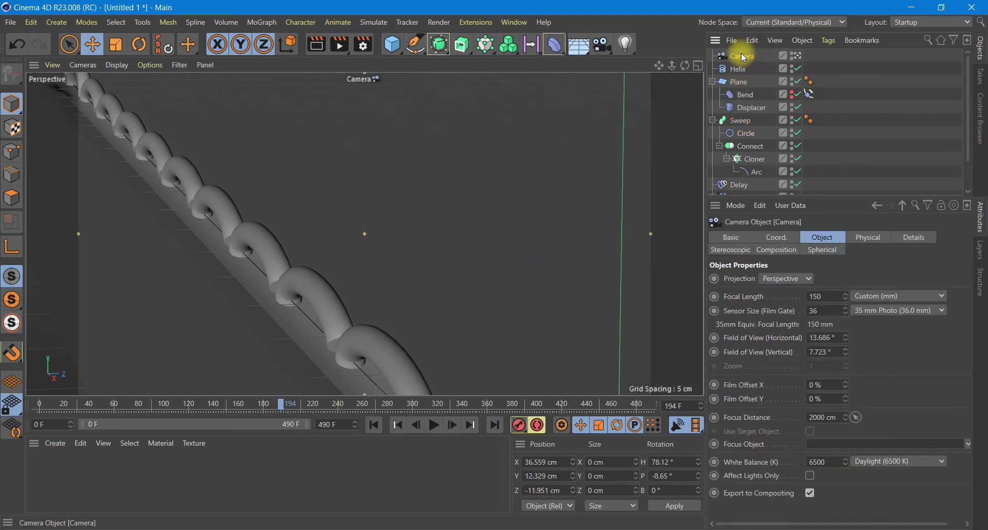
Add a Null and copy Bend's Align to Spline tag onto it
{"action": "left_click_drag", "start_coordinate": [399, 51], "coordinate": [419, 57]}
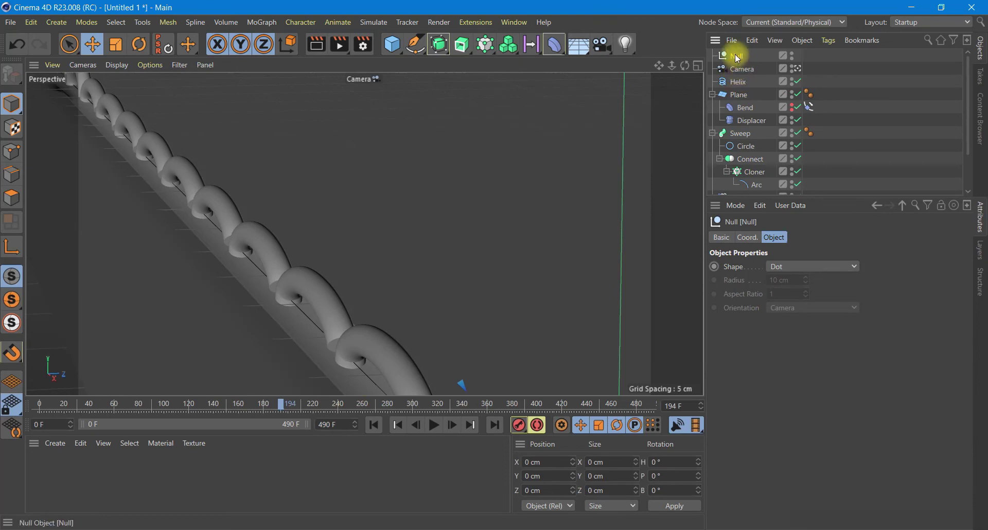
{"action": "left_click", "coordinate": [809, 108]}
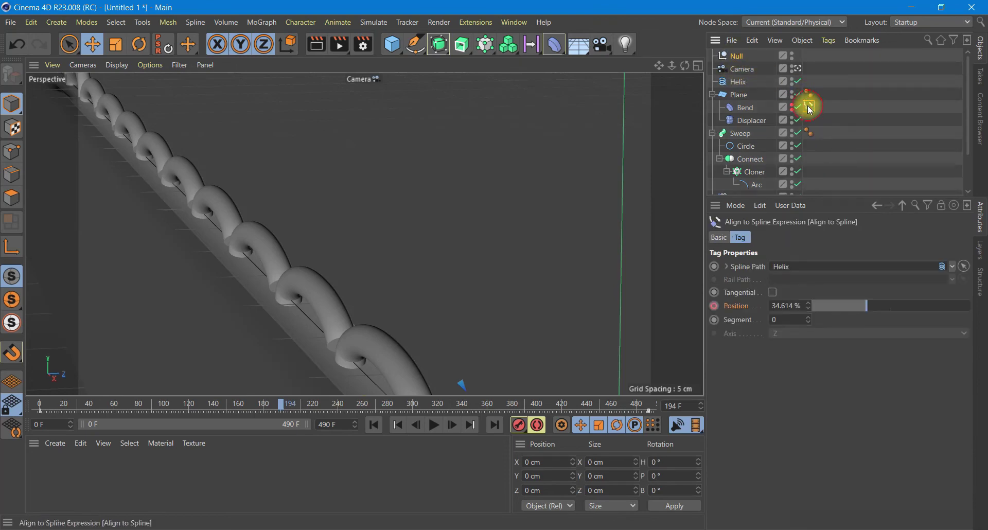
{"action": "left_click_drag", "start_coordinate": [810, 107], "coordinate": [737, 55], "text": "ctrl"}
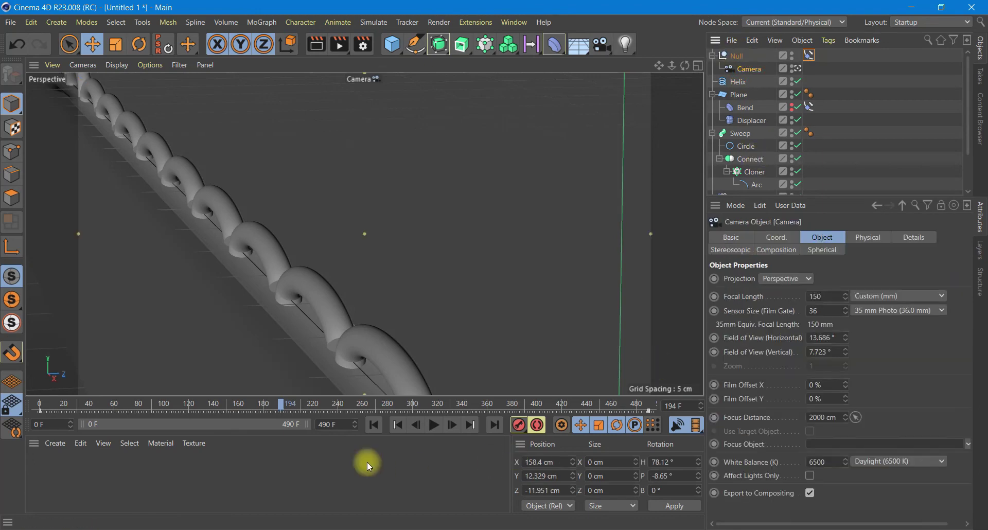
Play the animation from frame 0 to check the camera move, then rewind to frame 0
{"action": "left_click", "coordinate": [395, 434]}
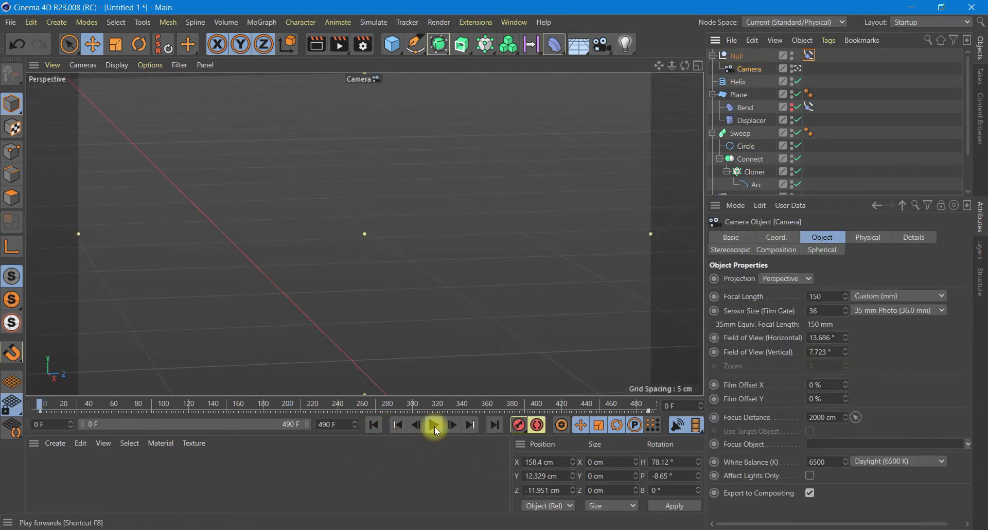
{"action": "left_click", "coordinate": [434, 426]}
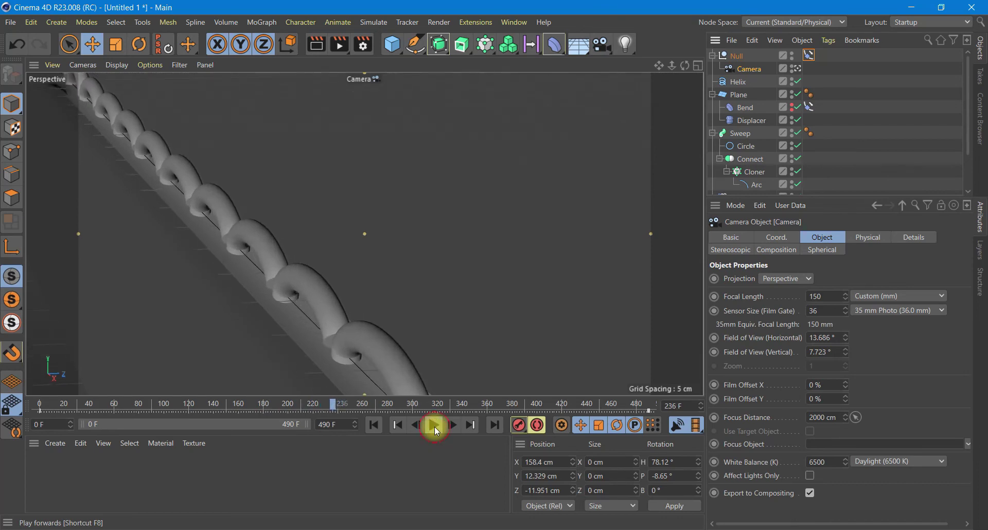
{"action": "left_click", "coordinate": [434, 427]}
{"action": "left_click", "coordinate": [374, 427]}
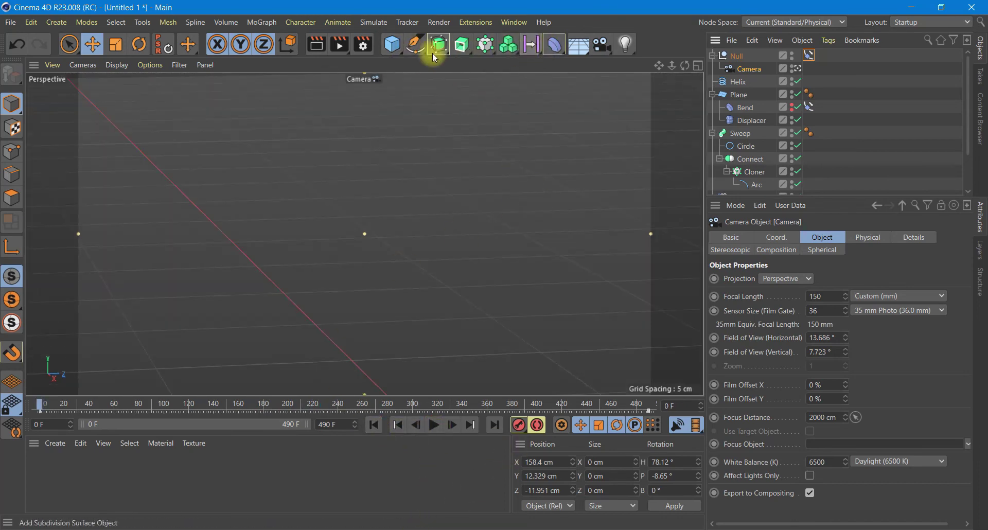
Add a Plane at X -184 cm, Y -0.8 cm and play the animation to check it
{"action": "left_click", "coordinate": [398, 48]}
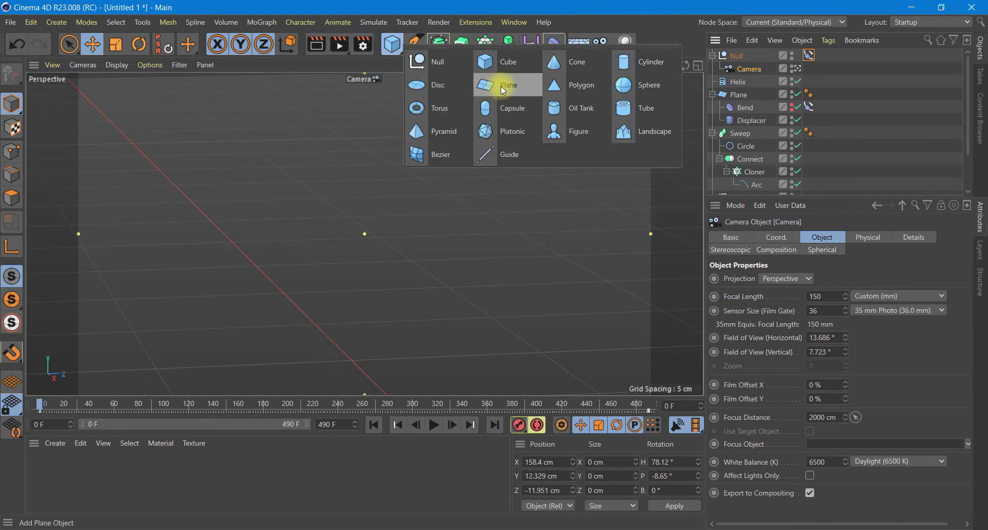
{"action": "left_click", "coordinate": [500, 84]}
{"action": "left_click", "coordinate": [752, 240]}
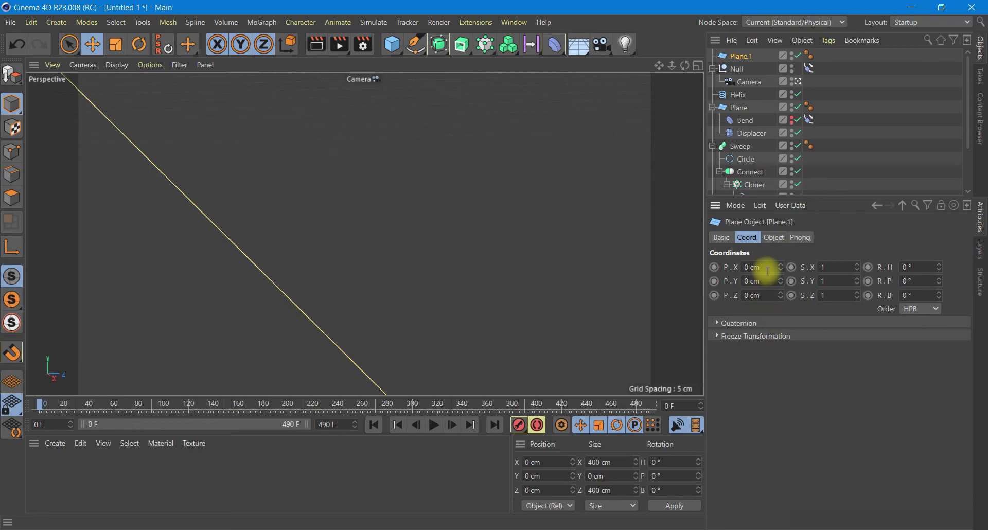
{"action": "left_click", "coordinate": [767, 271]}
{"action": "type", "text": "-184"}
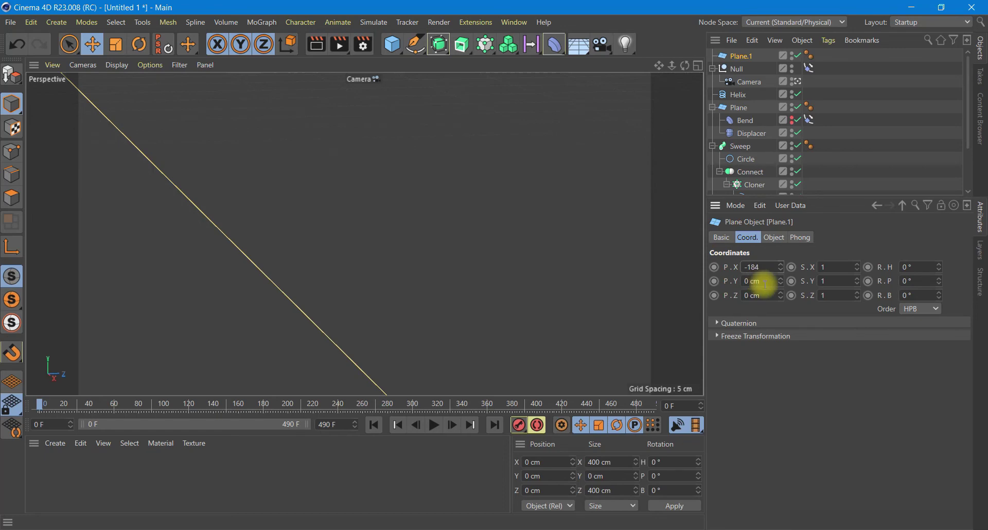
{"action": "left_click", "coordinate": [760, 281]}
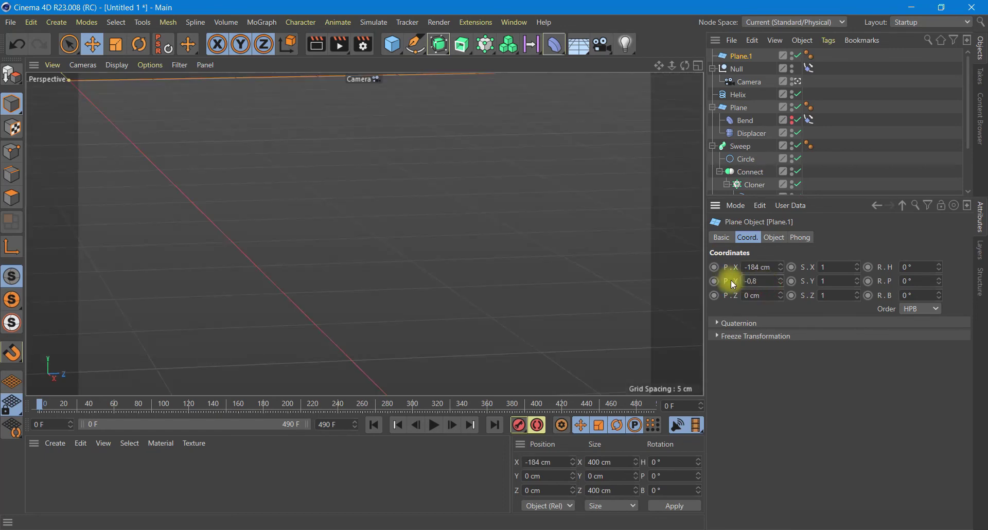
{"action": "key", "text": "Return"}
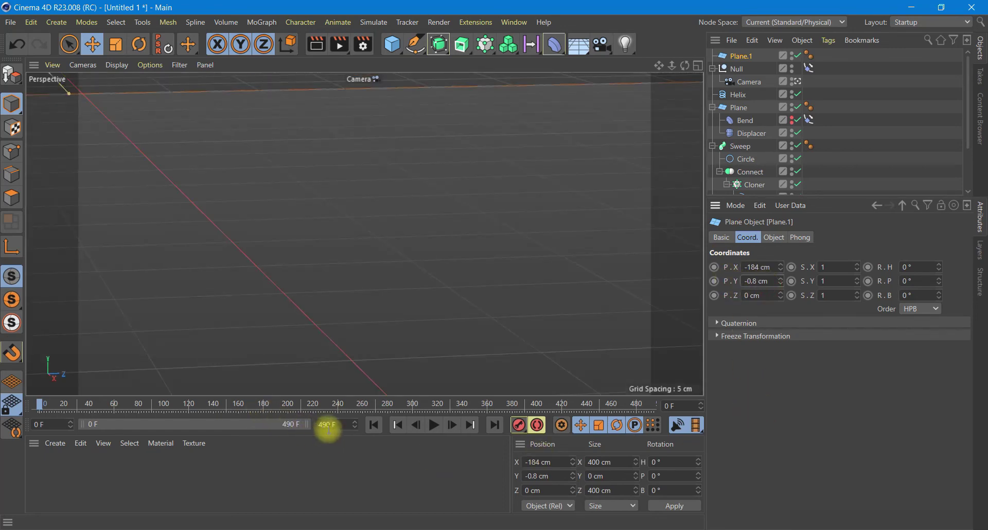
{"action": "left_click", "coordinate": [437, 426]}
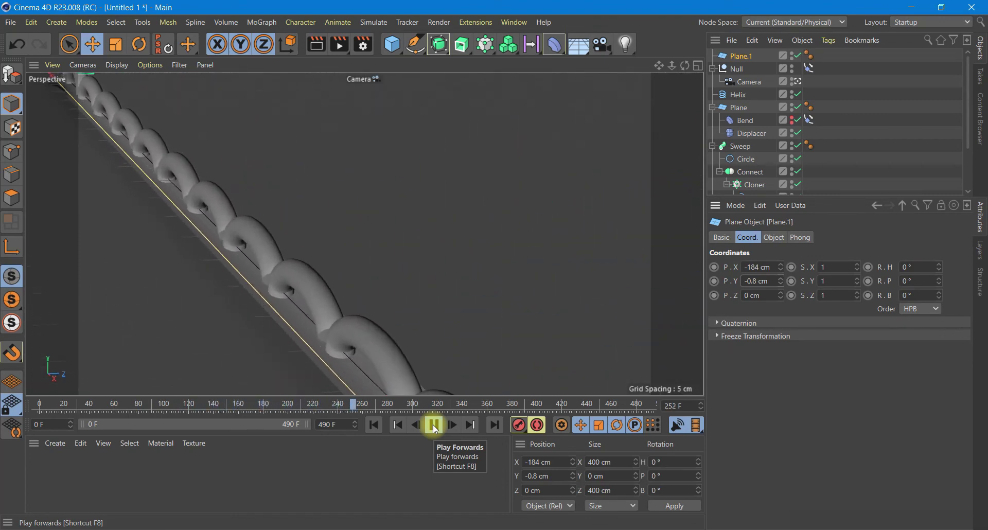
Preview-render the current frame, make the animation start at frame 96, and play it
{"action": "left_click", "coordinate": [434, 427]}
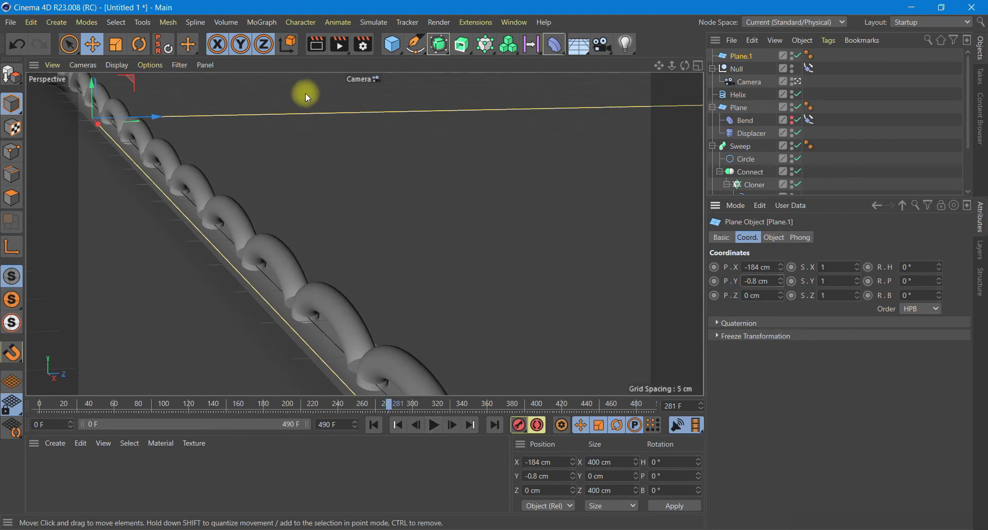
{"action": "left_click", "coordinate": [316, 45]}
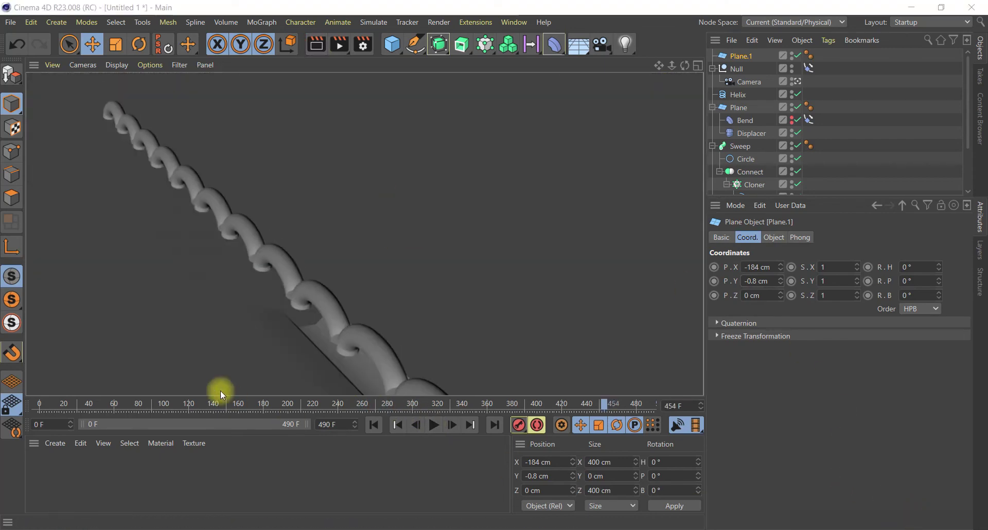
{"action": "left_click", "coordinate": [59, 425]}
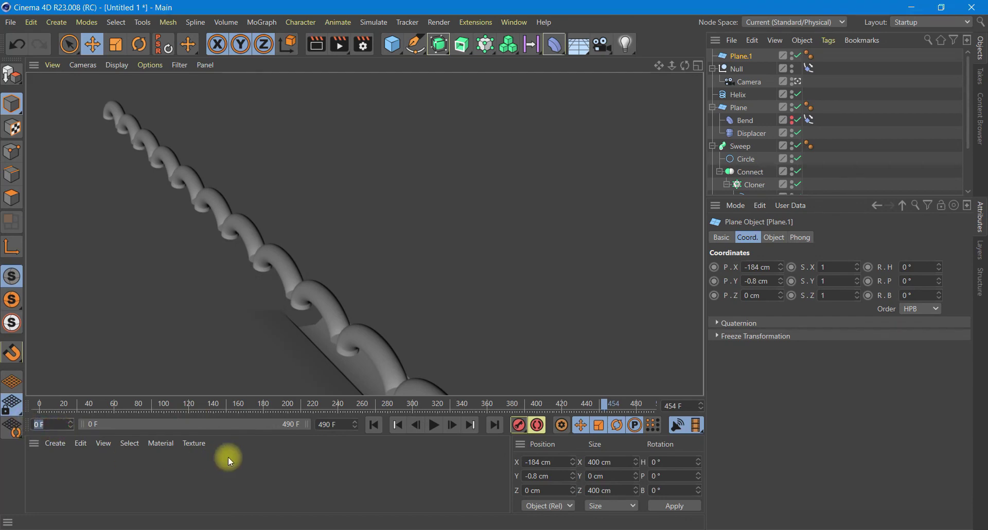
{"action": "type", "text": "96"}
{"action": "key", "text": "Return"}
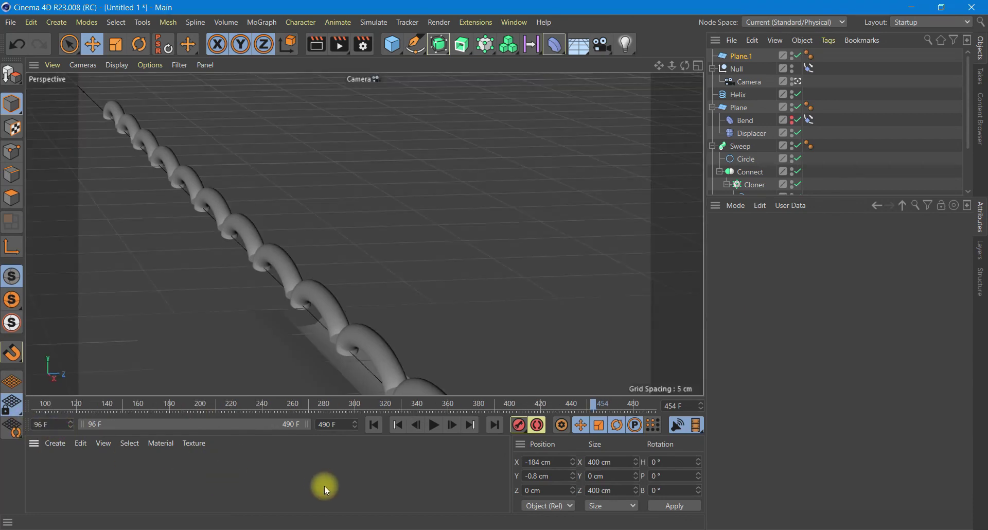
{"action": "left_click", "coordinate": [435, 425]}
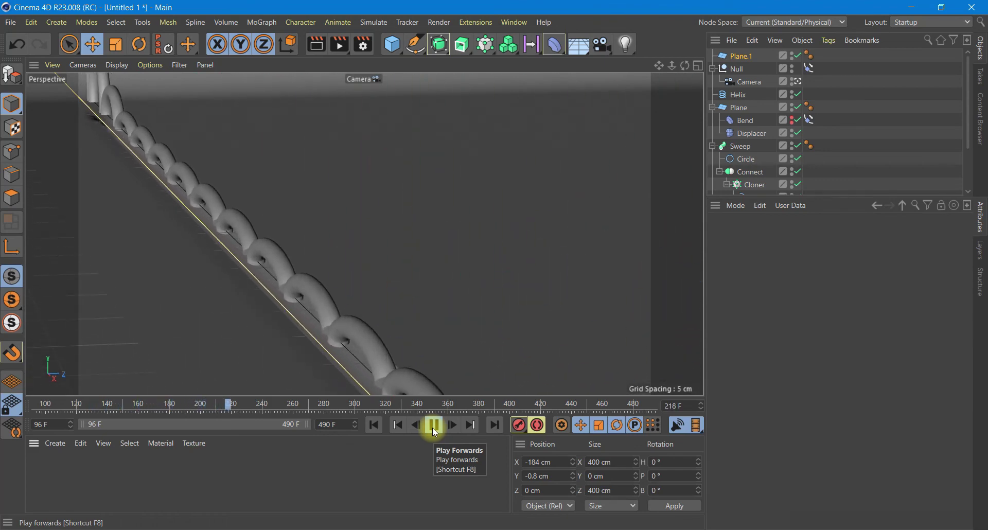
{"action": "left_click", "coordinate": [435, 426]}
Orbit around the helix stitches, stop playback at frame 329, and render the view
{"action": "mouse_move", "coordinate": [684, 67]}
{"action": "left_mouse_down"}
{"action": "mouse_move", "coordinate": [493, 261]}
{"action": "mouse_move", "coordinate": [496, 270]}
{"action": "left_mouse_up"}
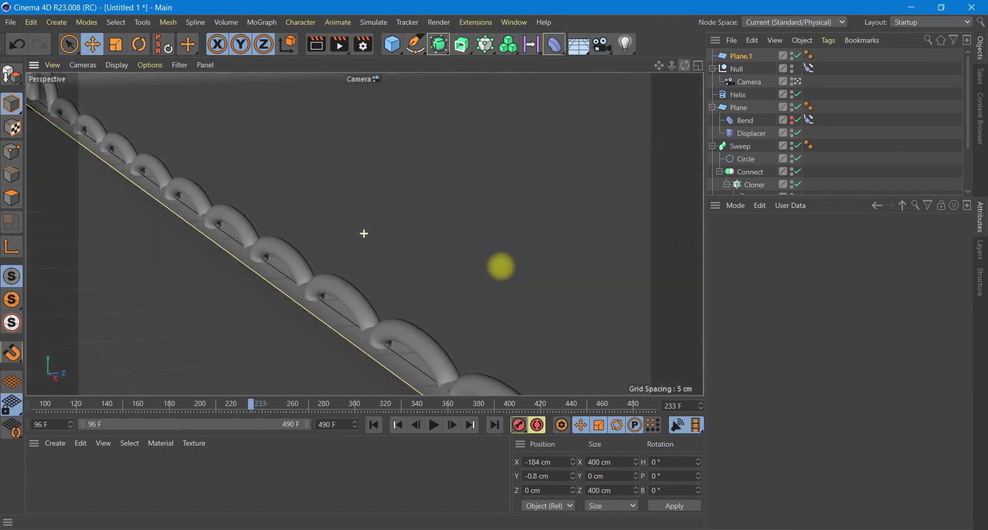
{"action": "left_click_drag", "start_coordinate": [496, 270], "coordinate": [646, 211]}
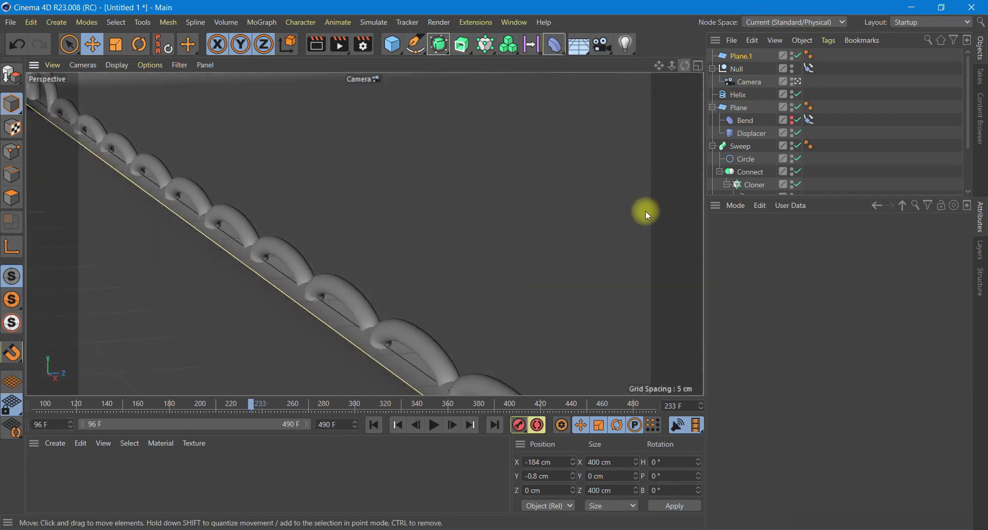
{"action": "left_click", "coordinate": [433, 430]}
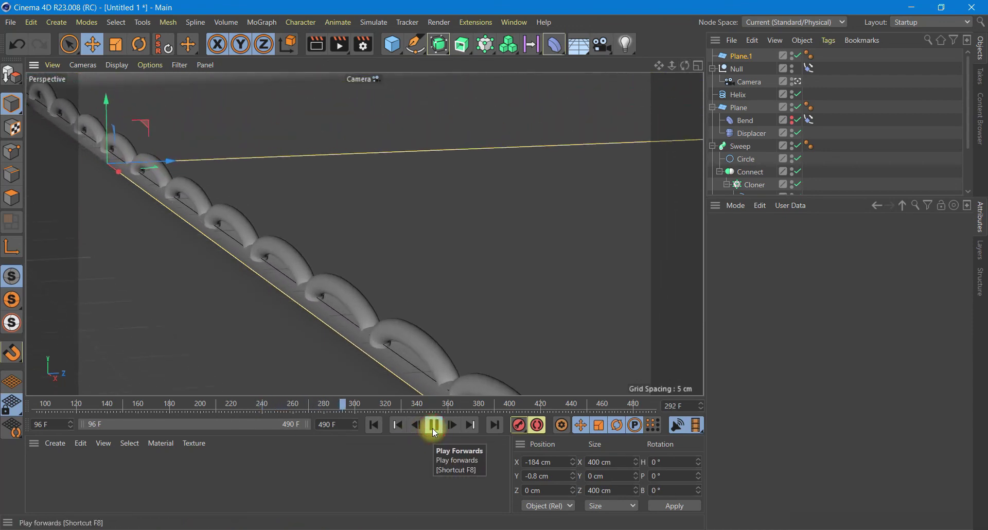
{"action": "left_click", "coordinate": [434, 431]}
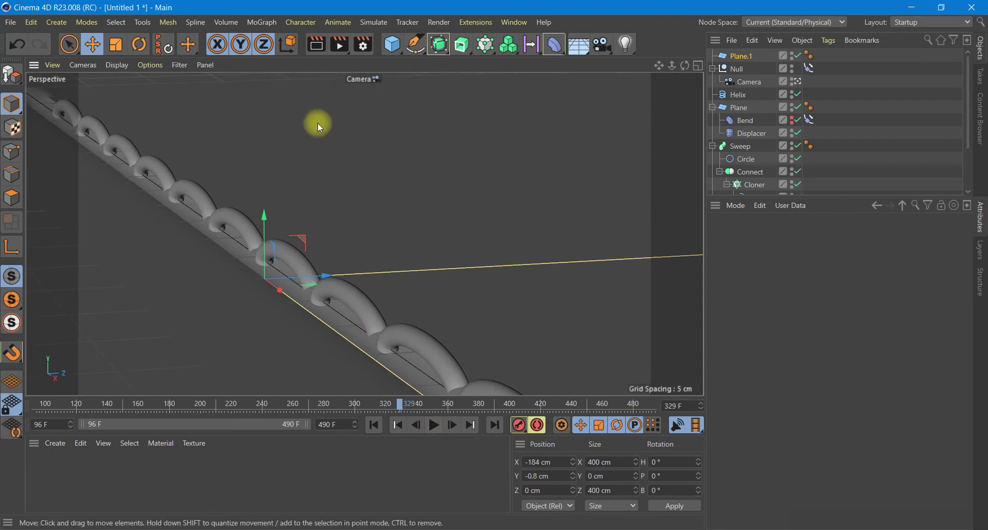
{"action": "left_click", "coordinate": [319, 43]}
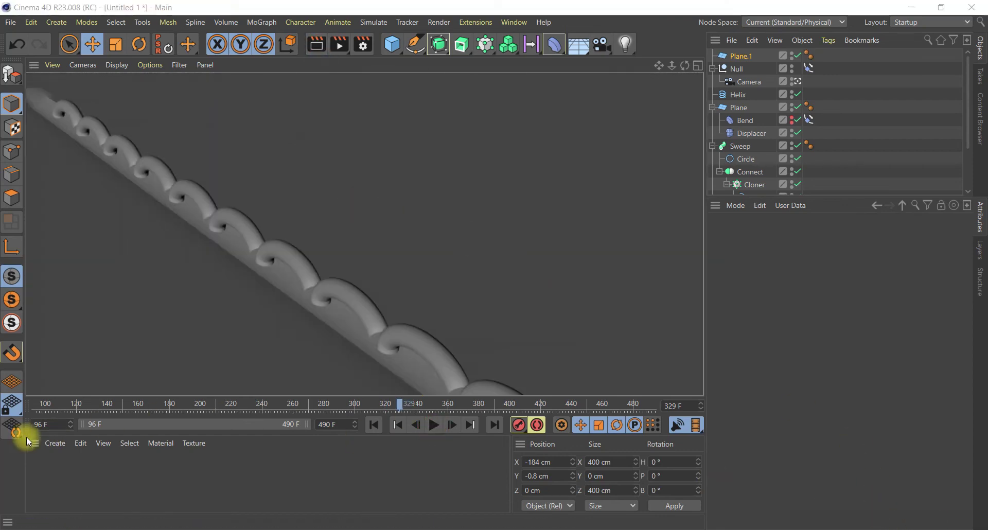
{"action": "left_click", "coordinate": [55, 443]}
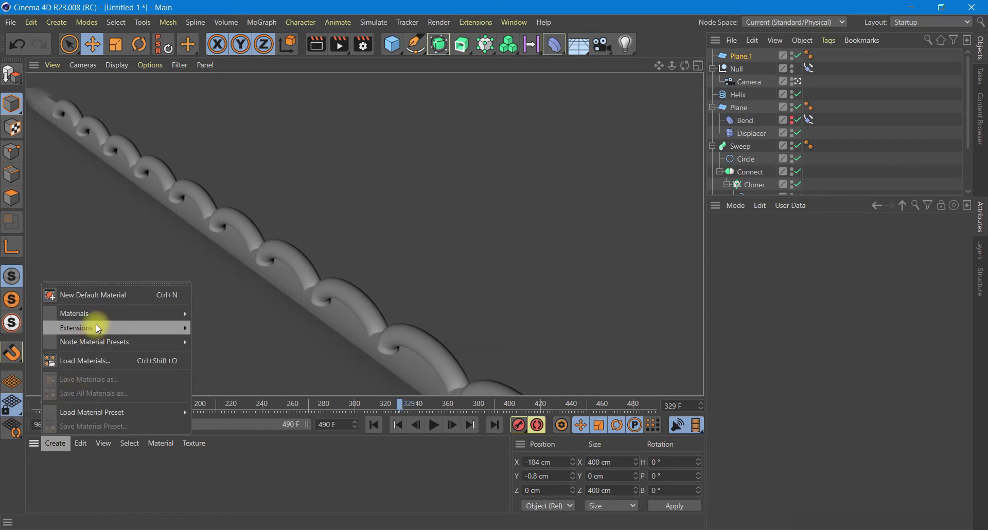
Browse the Content Browser to the Fabric presets and add Denim 01 to the Material Manager
{"action": "left_click", "coordinate": [982, 135]}
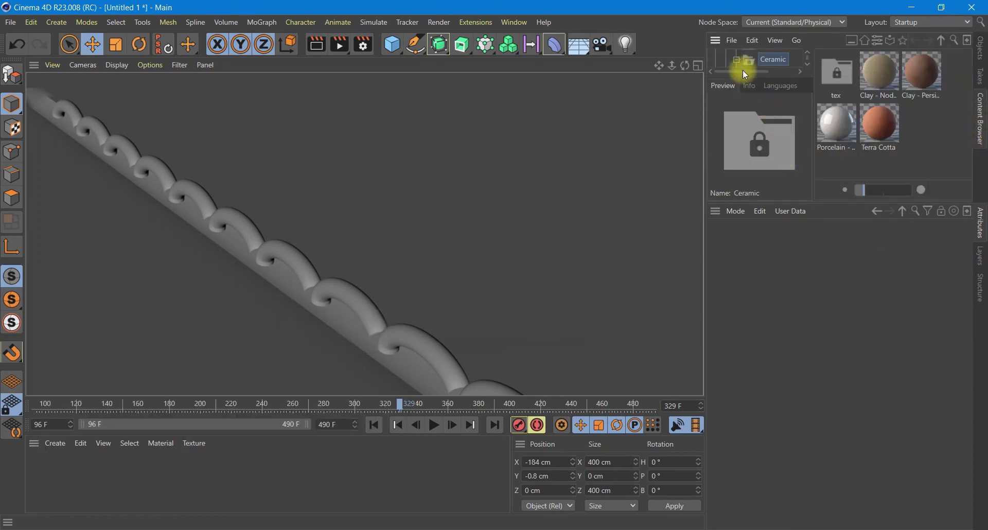
{"action": "left_click_drag", "start_coordinate": [792, 201], "coordinate": [824, 459]}
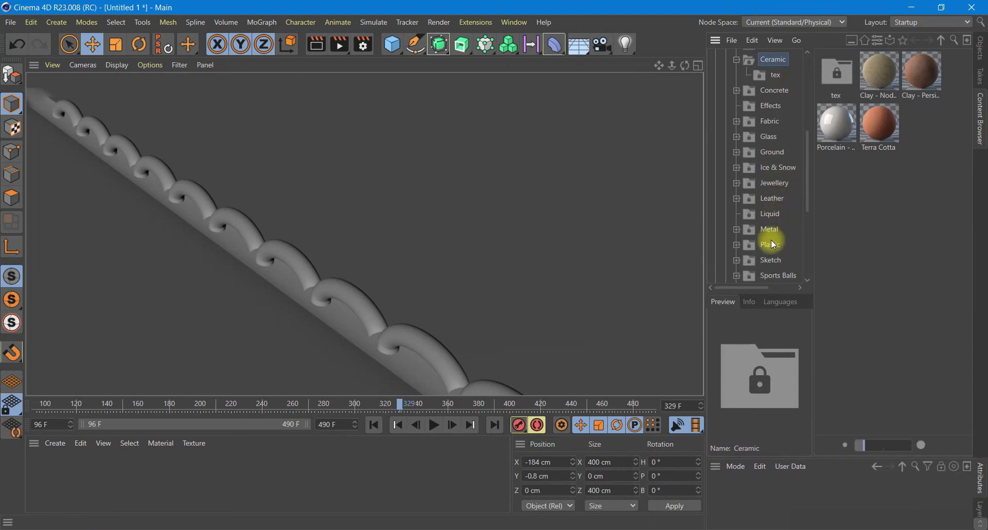
{"action": "scroll", "coordinate": [771, 136], "scroll_direction": "up", "scroll_amount": 3}
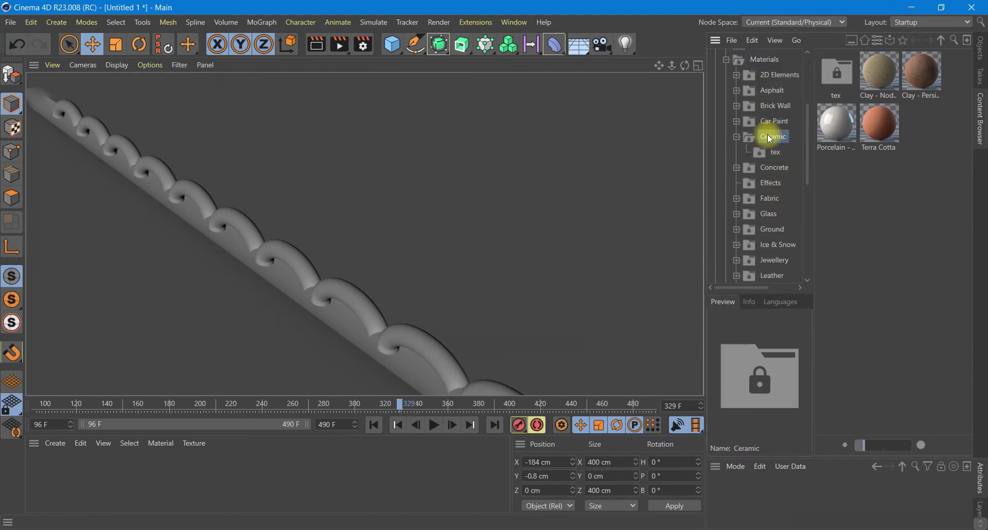
{"action": "left_click", "coordinate": [774, 201]}
{"action": "left_click", "coordinate": [838, 334]}
{"action": "left_click_drag", "start_coordinate": [834, 341], "coordinate": [389, 521]}
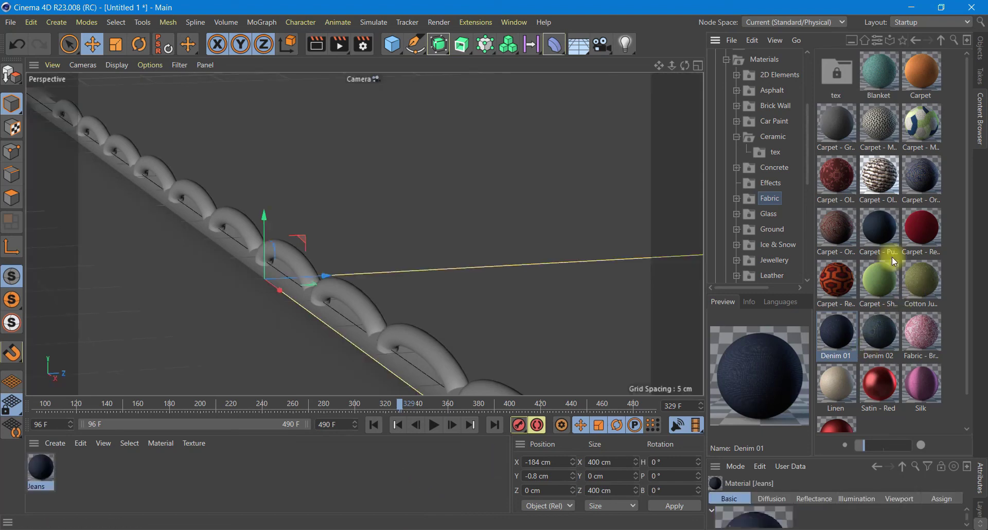
Add Carpet - Public Spaces and two copies of the Linen material to the scene
{"action": "left_click", "coordinate": [885, 230]}
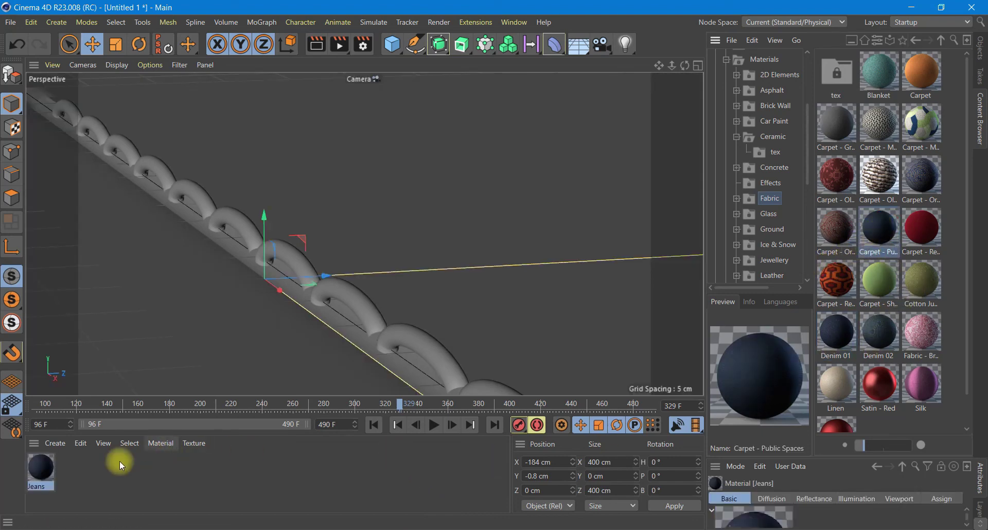
{"action": "left_click", "coordinate": [878, 232]}
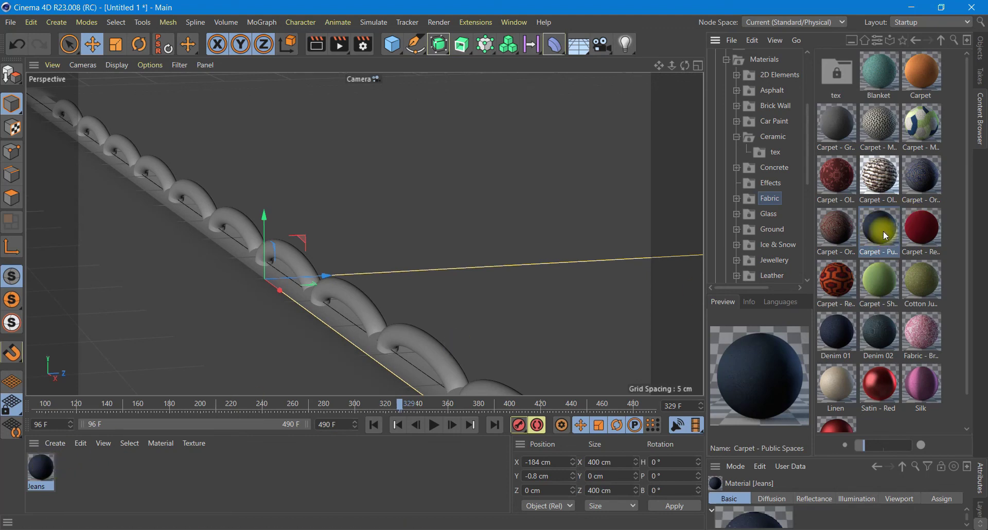
{"action": "left_click_drag", "start_coordinate": [885, 236], "coordinate": [199, 466]}
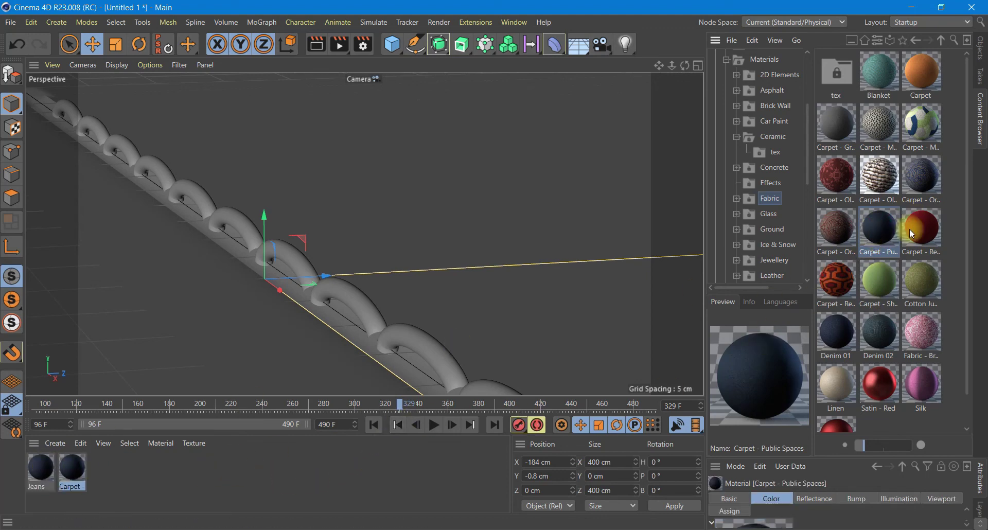
{"action": "scroll", "coordinate": [921, 242], "scroll_direction": "down", "scroll_amount": 1}
{"action": "left_click", "coordinate": [837, 351]}
{"action": "double_click", "coordinate": [838, 355]}
{"action": "mouse_move", "coordinate": [839, 354]}
{"action": "left_mouse_down"}
{"action": "mouse_move", "coordinate": [303, 480]}
{"action": "mouse_move", "coordinate": [309, 475]}
{"action": "left_mouse_up"}
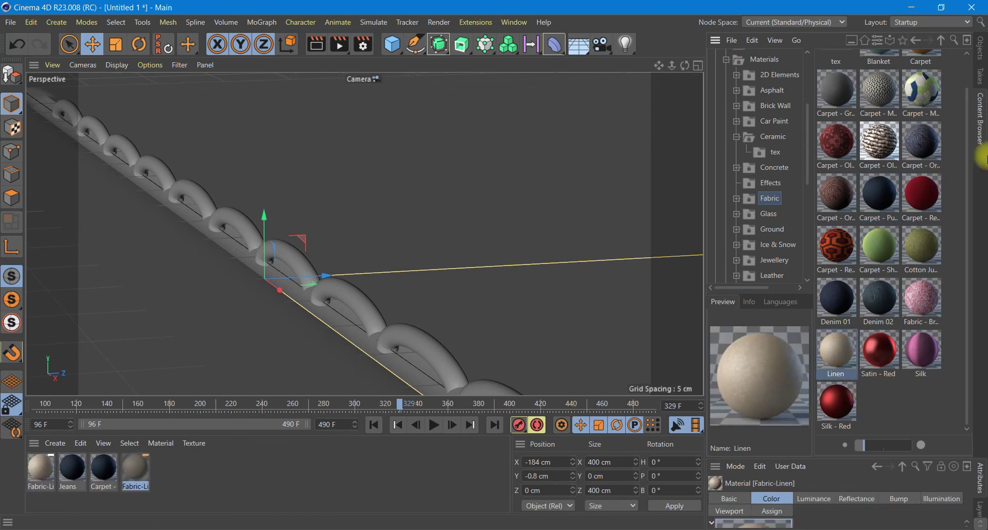
{"action": "left_click", "coordinate": [981, 49]}
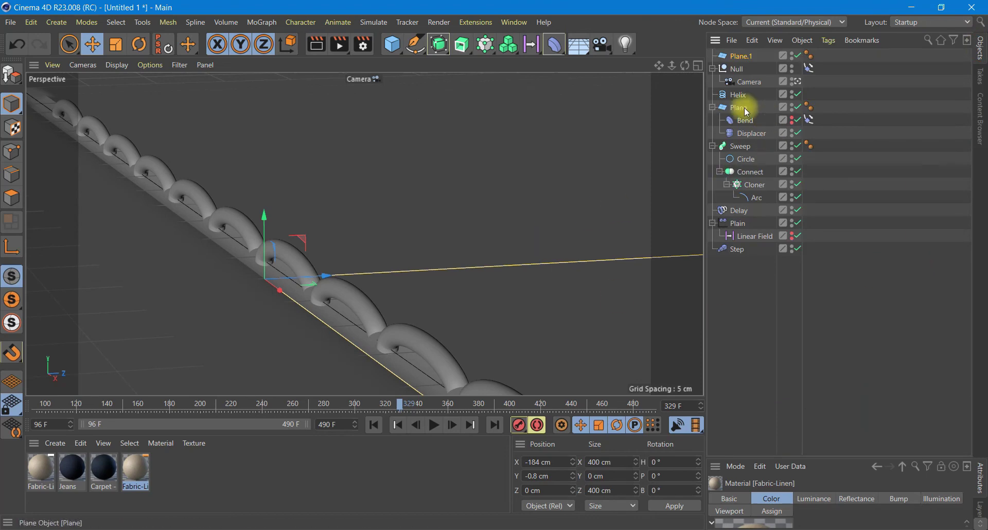
Apply Jeans to Plane, Carpet - Public Spaces to Plane.1, Fabric-Linen to Sweep, rendering to check
{"action": "mouse_move", "coordinate": [72, 469]}
{"action": "left_mouse_down"}
{"action": "mouse_move", "coordinate": [741, 122]}
{"action": "mouse_move", "coordinate": [740, 112]}
{"action": "left_mouse_up"}
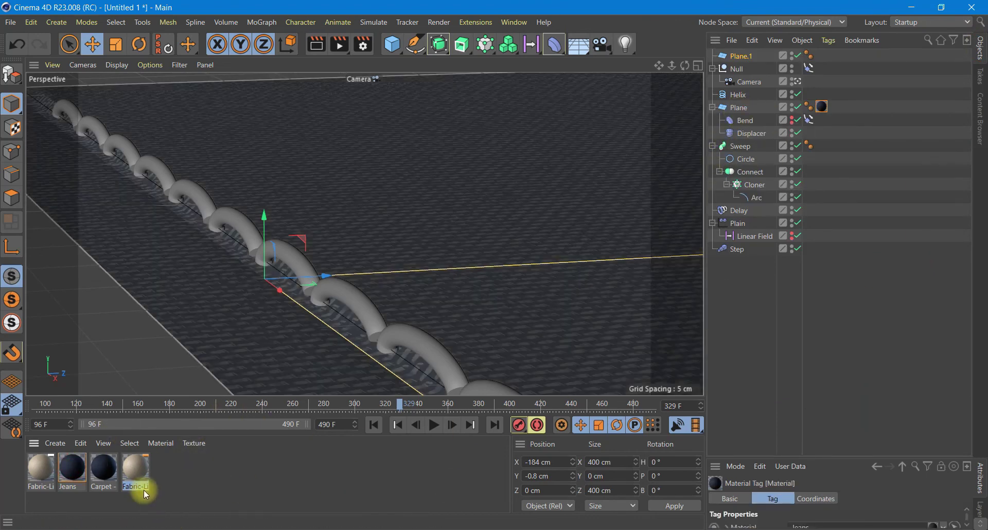
{"action": "mouse_move", "coordinate": [109, 471]}
{"action": "left_mouse_down"}
{"action": "mouse_move", "coordinate": [740, 80]}
{"action": "mouse_move", "coordinate": [752, 61]}
{"action": "left_mouse_up"}
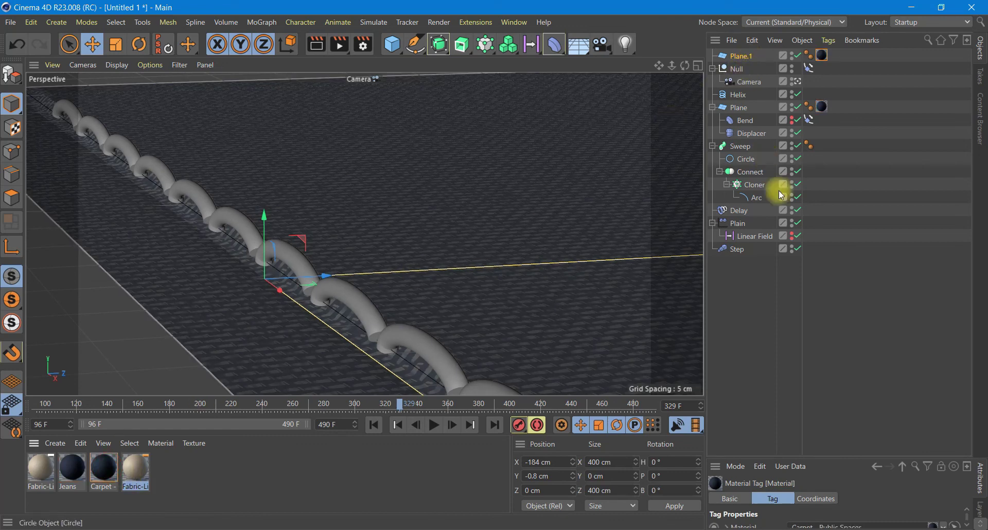
{"action": "left_click", "coordinate": [310, 55]}
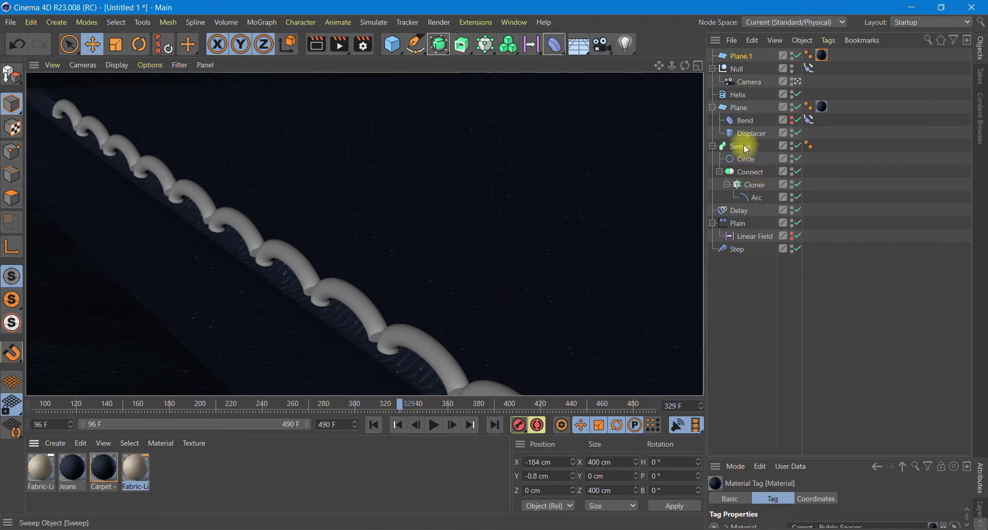
{"action": "mouse_move", "coordinate": [137, 469]}
{"action": "left_mouse_down"}
{"action": "mouse_move", "coordinate": [757, 150]}
{"action": "mouse_move", "coordinate": [739, 156]}
{"action": "mouse_move", "coordinate": [741, 147]}
{"action": "left_mouse_up"}
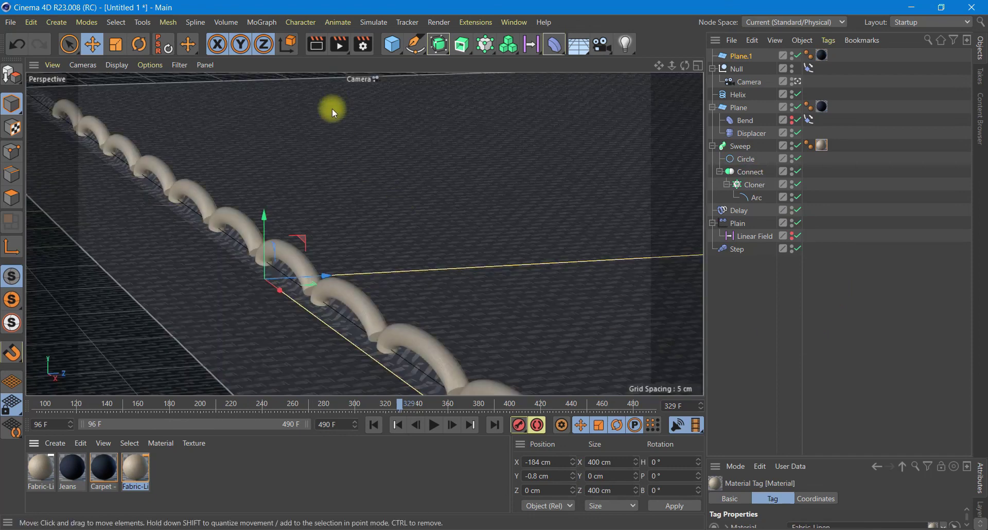
{"action": "left_click", "coordinate": [316, 46]}
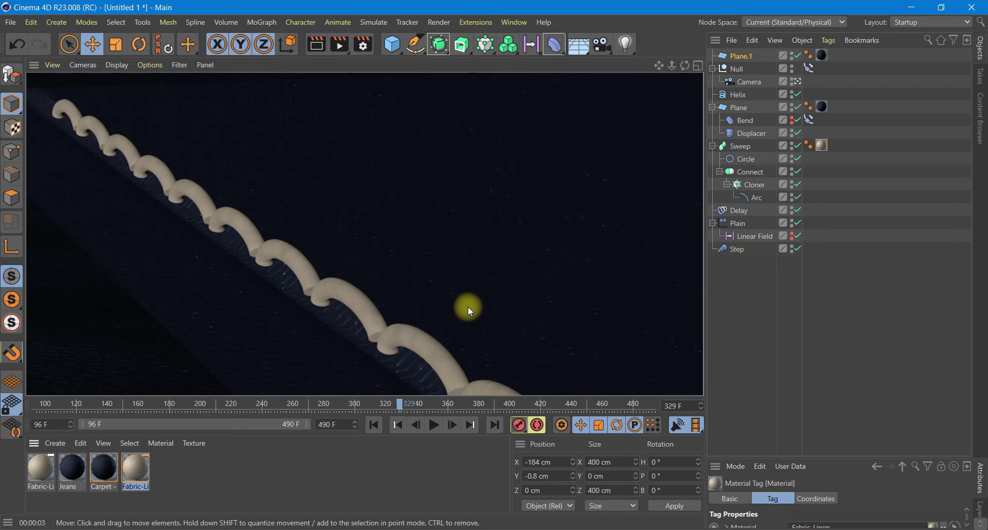
{"action": "left_click", "coordinate": [374, 426]}
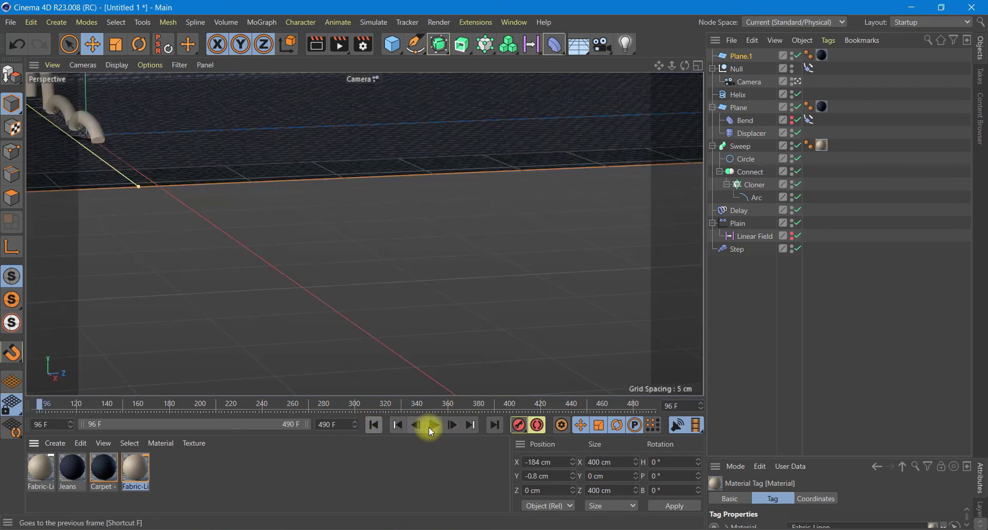
Stop playback at frame 237, add a Physical Sky, and re-render the lit stitches
{"action": "left_click", "coordinate": [431, 426]}
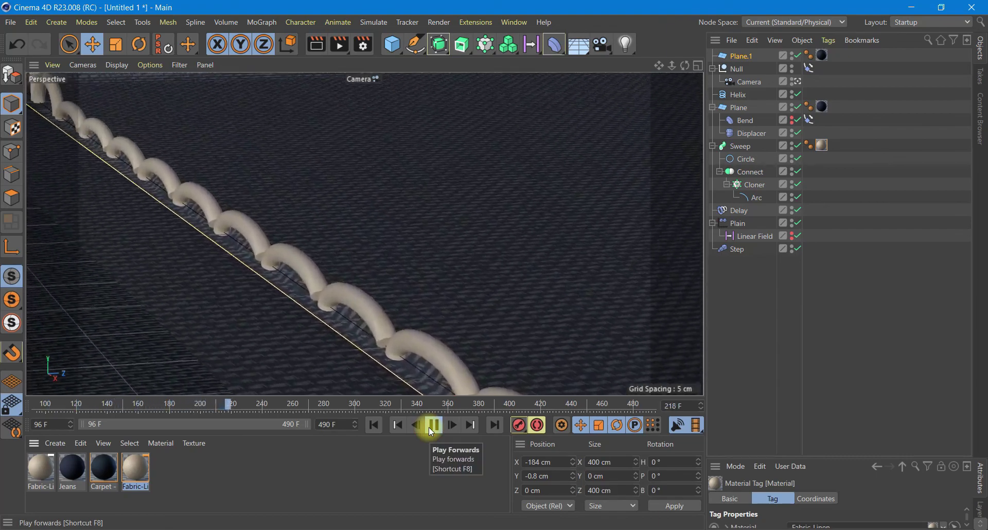
{"action": "left_click", "coordinate": [431, 426]}
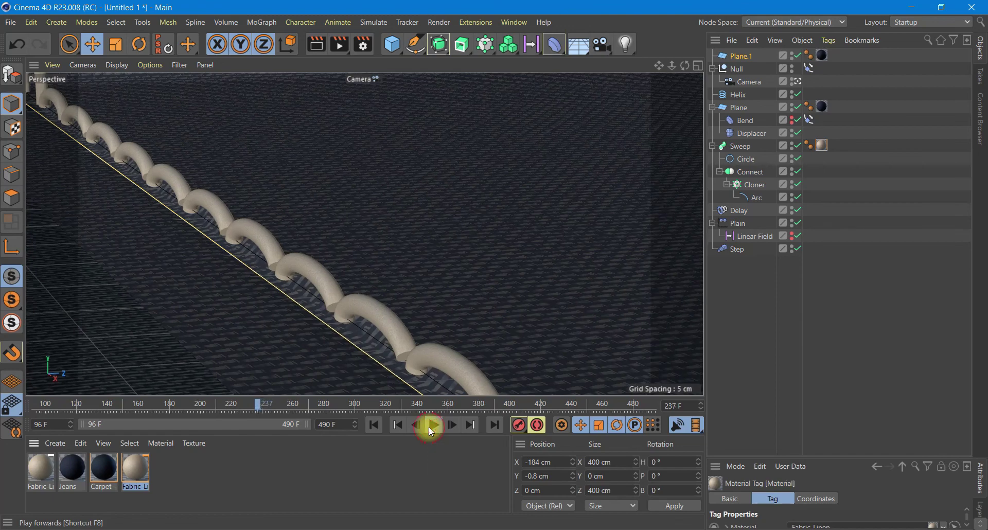
{"action": "left_click", "coordinate": [320, 44]}
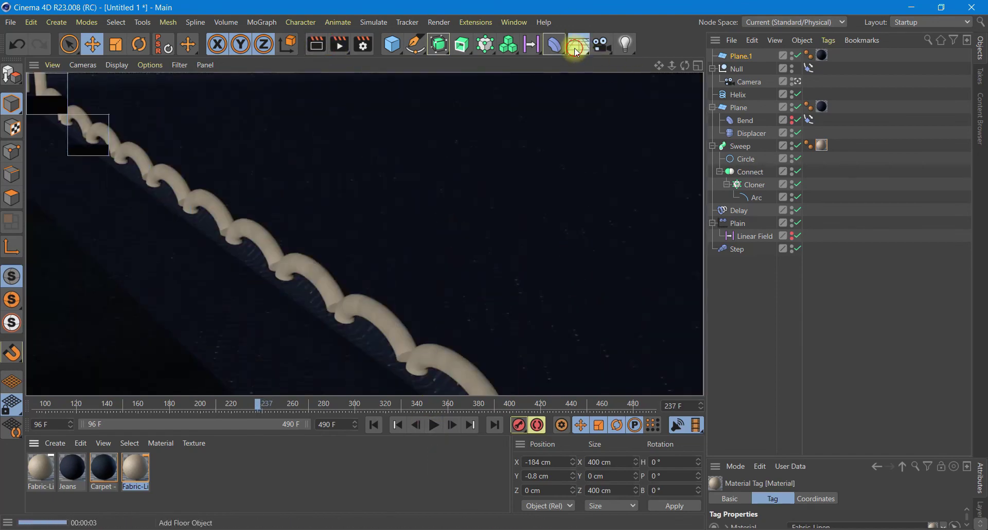
{"action": "left_click_drag", "start_coordinate": [579, 45], "coordinate": [684, 60]}
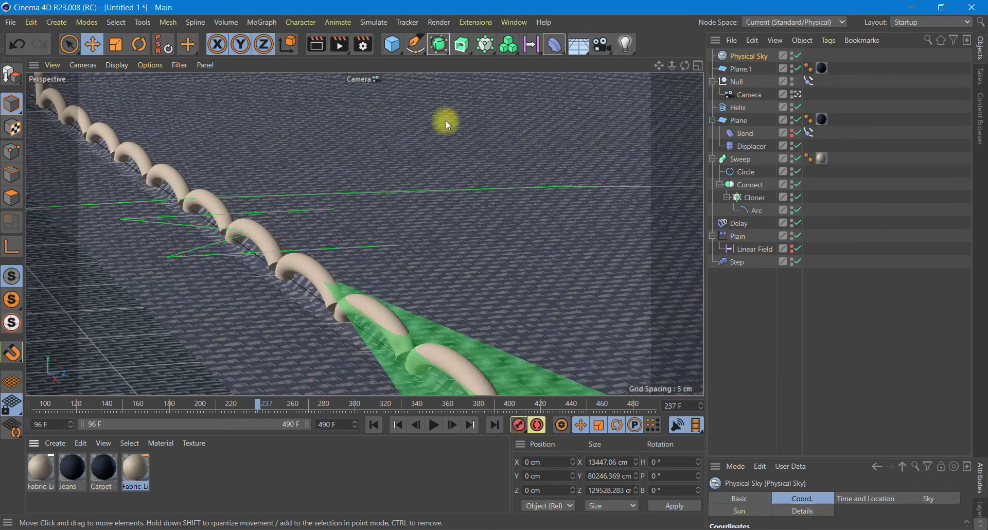
{"action": "left_click", "coordinate": [316, 44]}
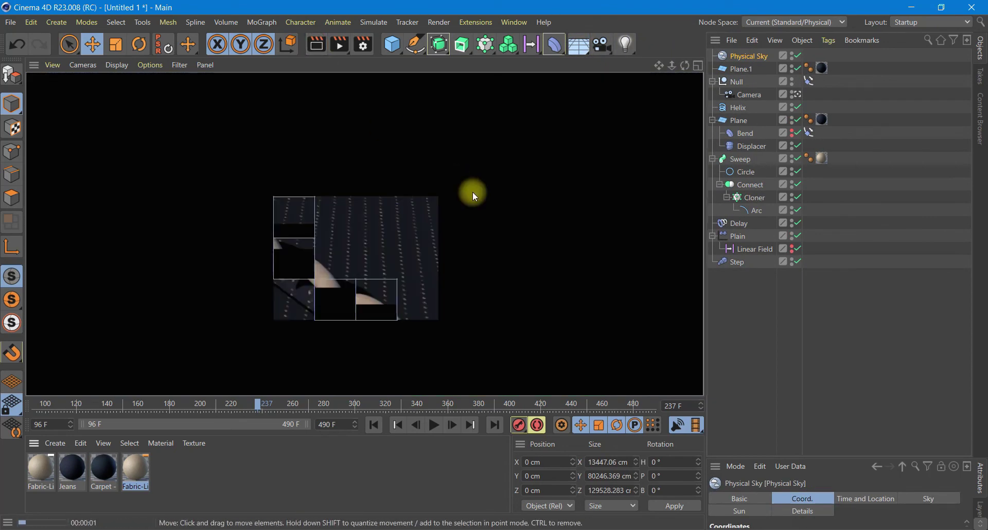